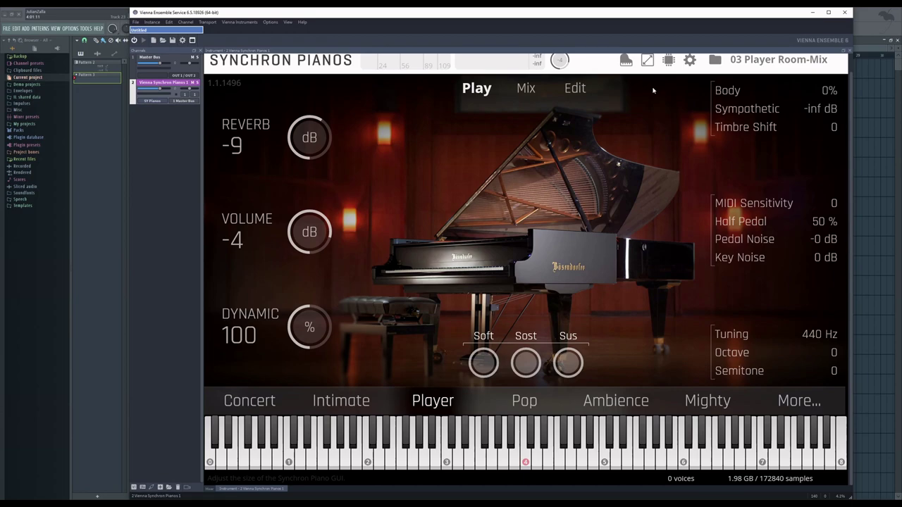
# - View the piano's microphone mixer, then switch to the browser and read the manual's Close and Mid Microphones section
pyautogui.click(533, 93)
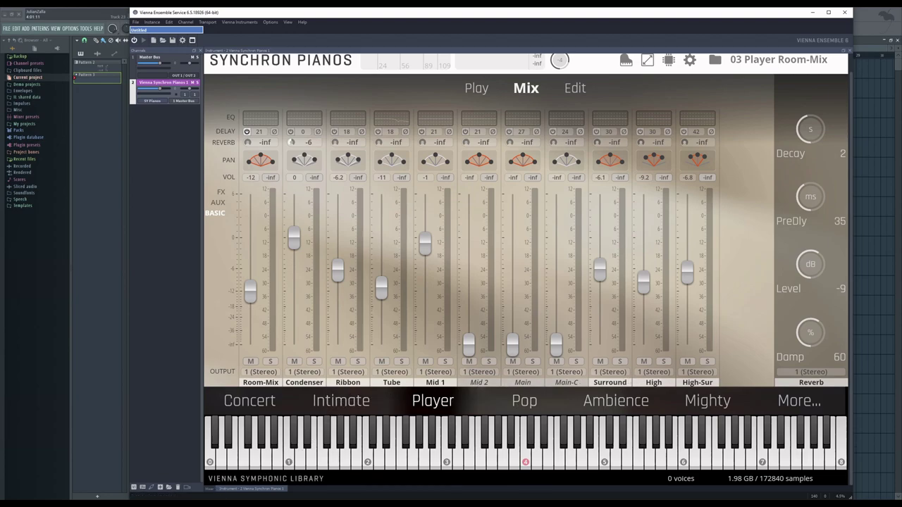
pyautogui.hotkey('alt', 'Tab')
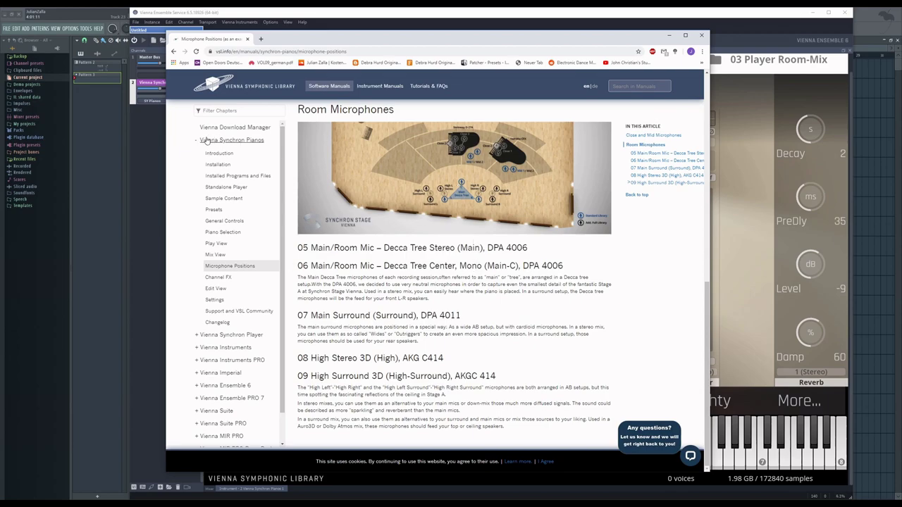
pyautogui.click(235, 267)
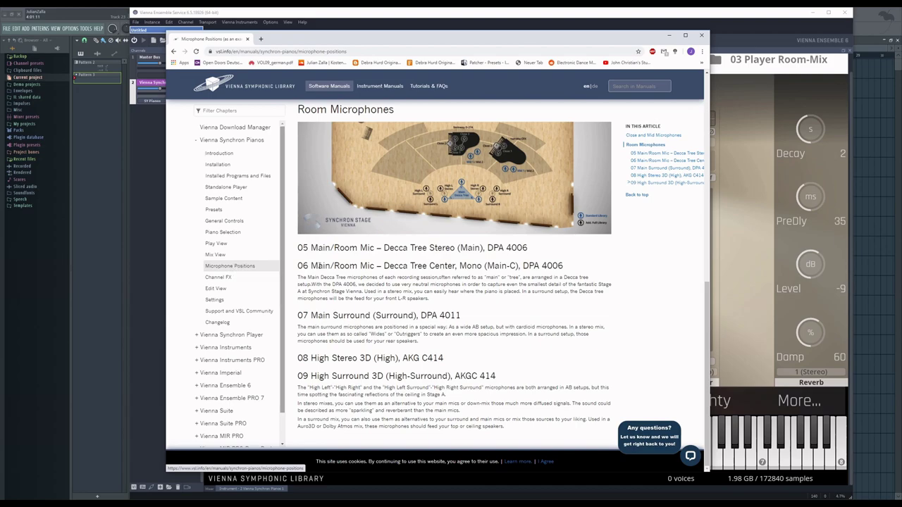
pyautogui.scroll(2, 397, 273)
pyautogui.scroll(5, 399, 273)
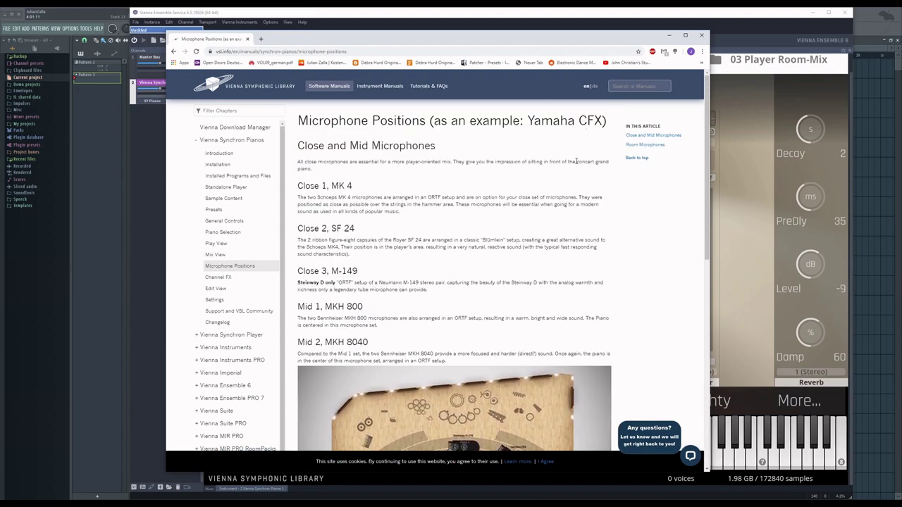
pyautogui.scroll(-1, 582, 224)
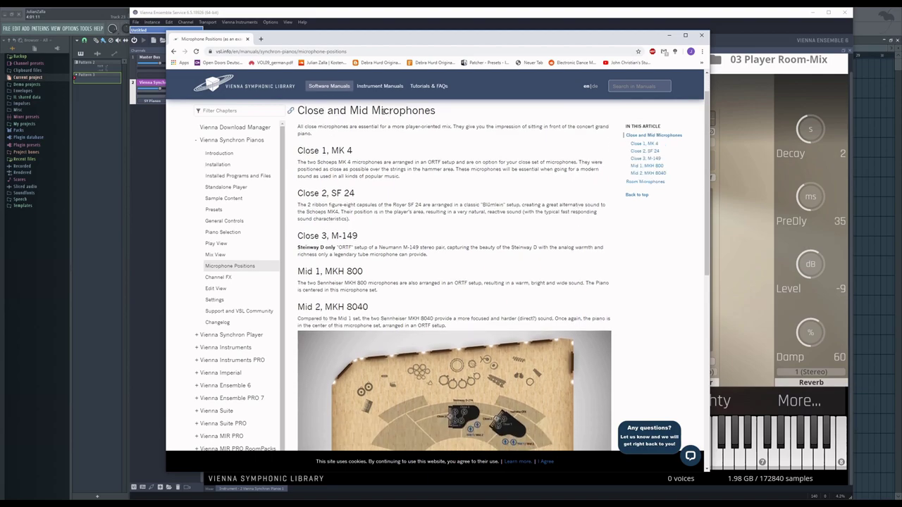
pyautogui.scroll(-1, 437, 162)
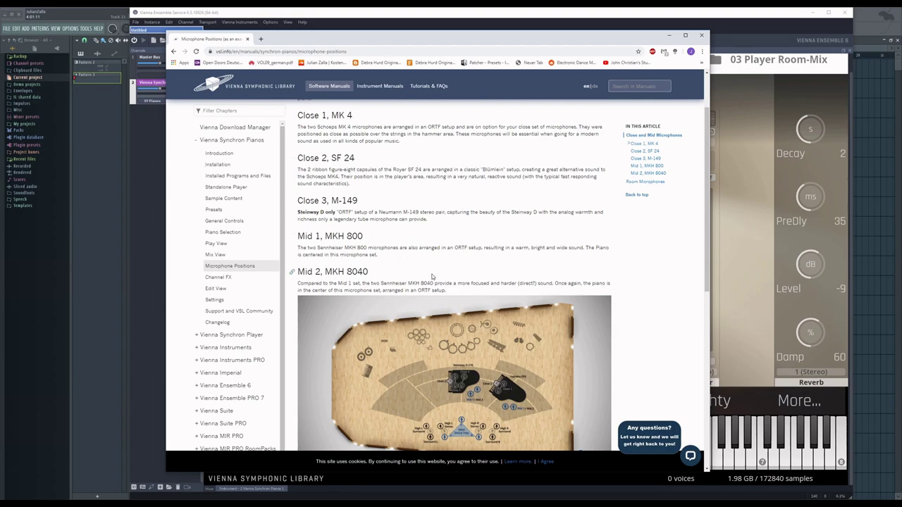
pyautogui.scroll(-1, 447, 272)
pyautogui.scroll(-2, 465, 243)
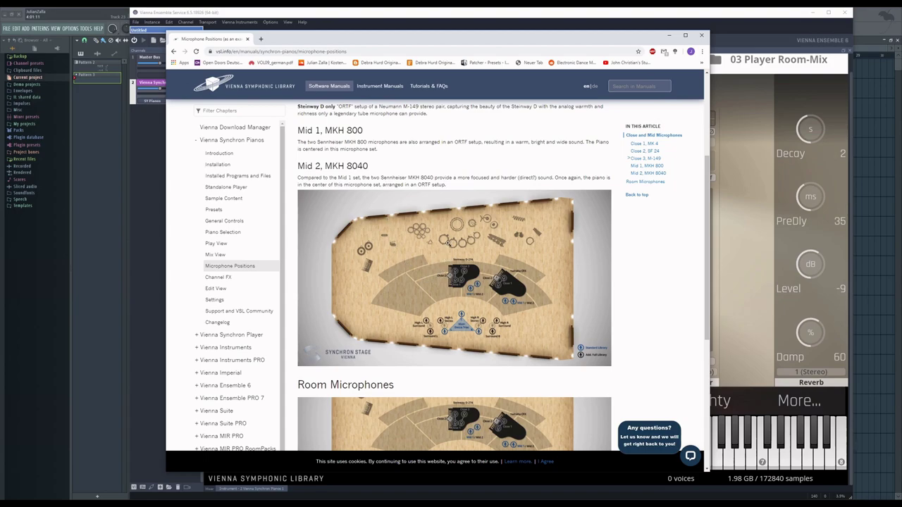
# - Read the manual's Room Microphones section, review the stage diagram, and return to the piano's mixer
pyautogui.scroll(-5, 504, 280)
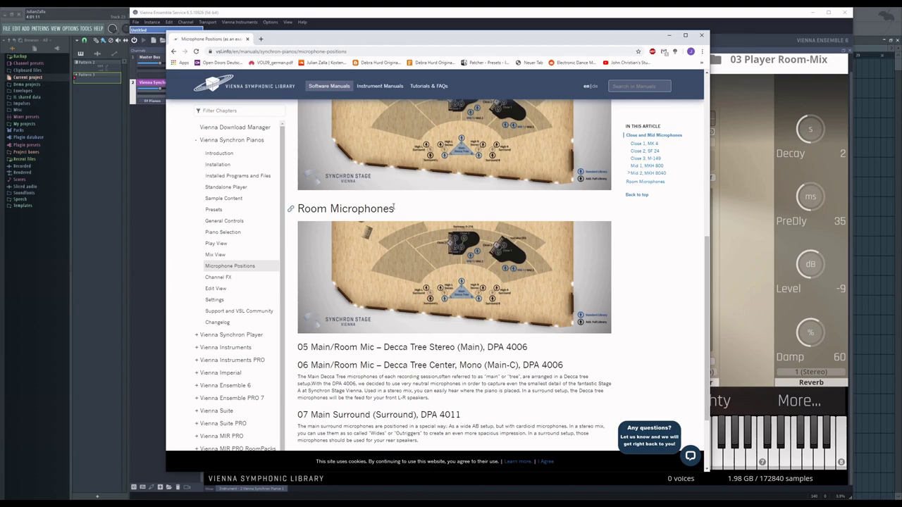
pyautogui.scroll(-3, 374, 218)
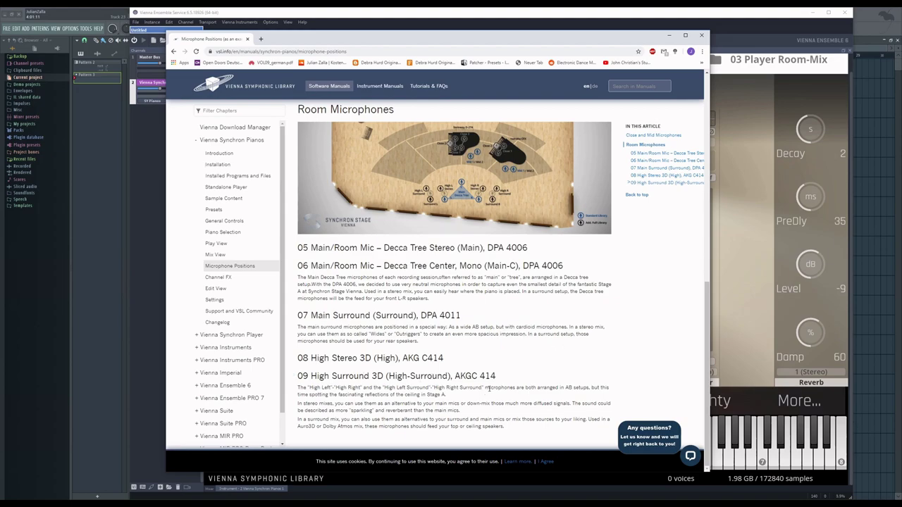
pyautogui.scroll(2, 562, 251)
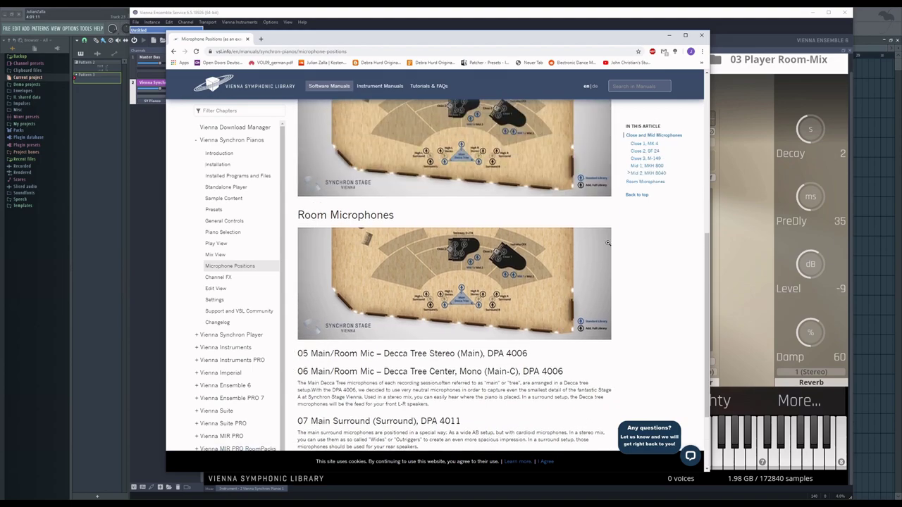
pyautogui.scroll(4, 608, 244)
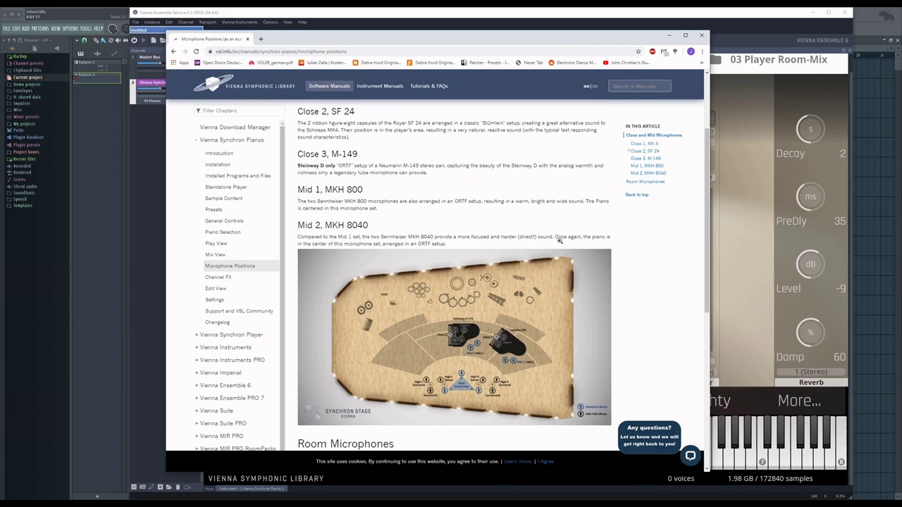
pyautogui.scroll(-2, 497, 306)
pyautogui.scroll(5, 639, 265)
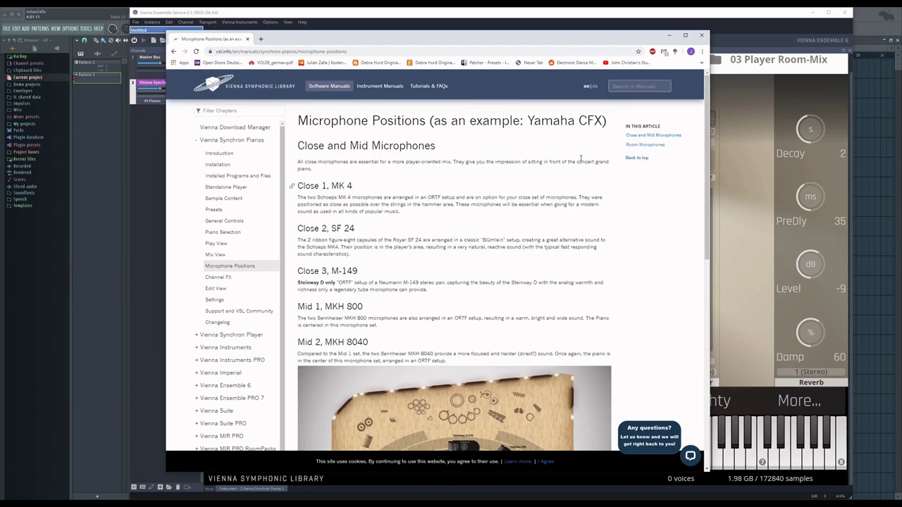
pyautogui.click(669, 35)
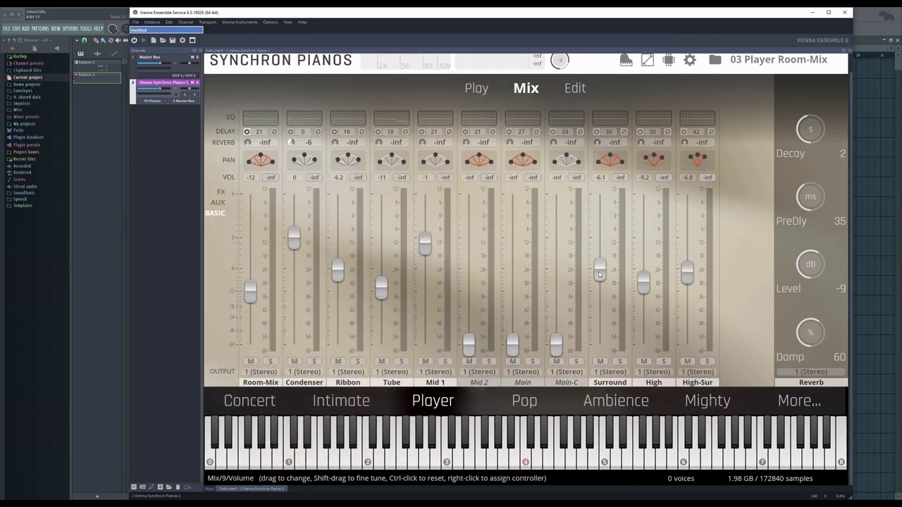
# - Return to the Play view and load the factory Default preset from the preset browser
pyautogui.click(483, 91)
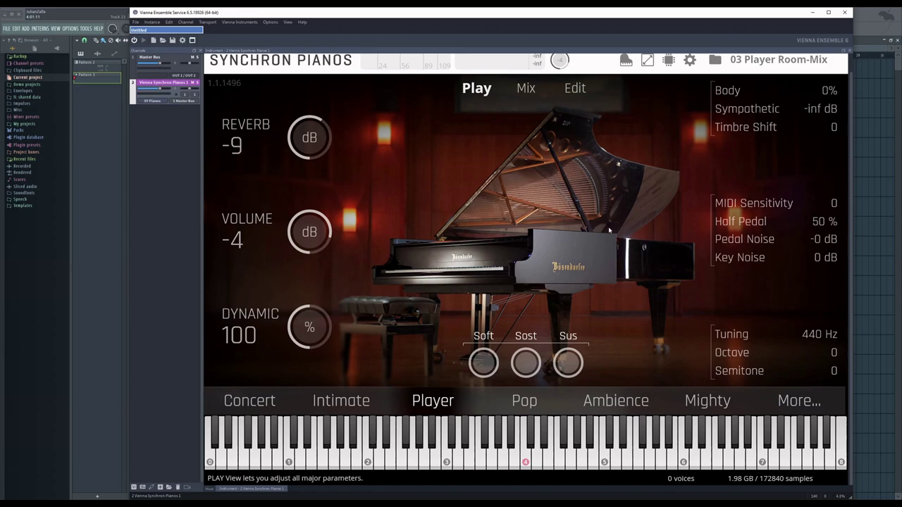
pyautogui.click(715, 60)
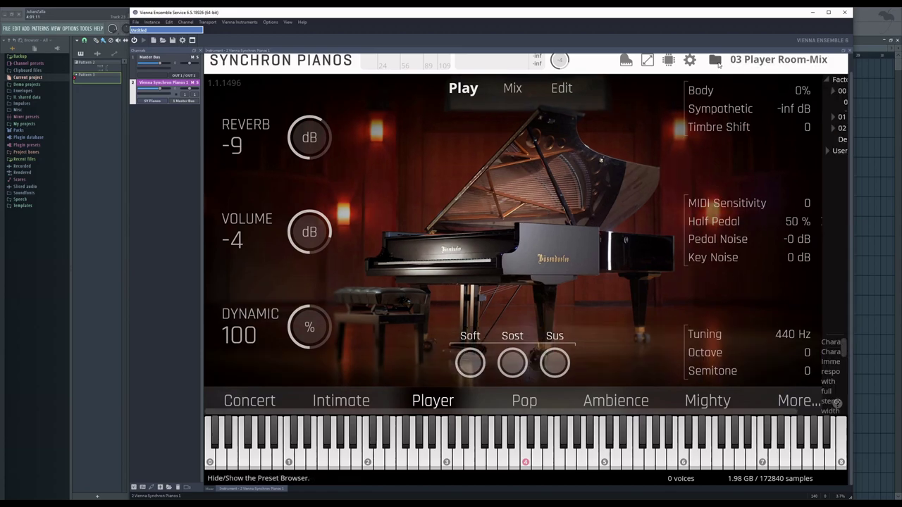
pyautogui.click(710, 92)
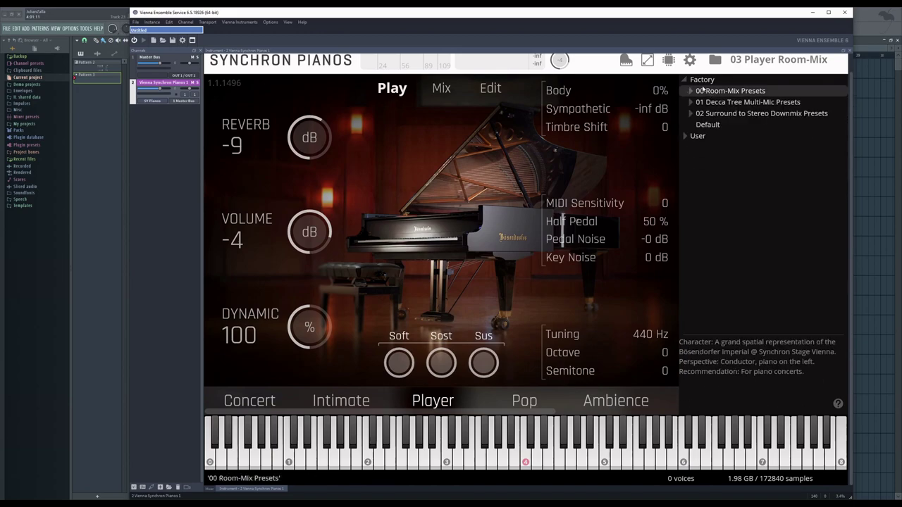
pyautogui.click(708, 124)
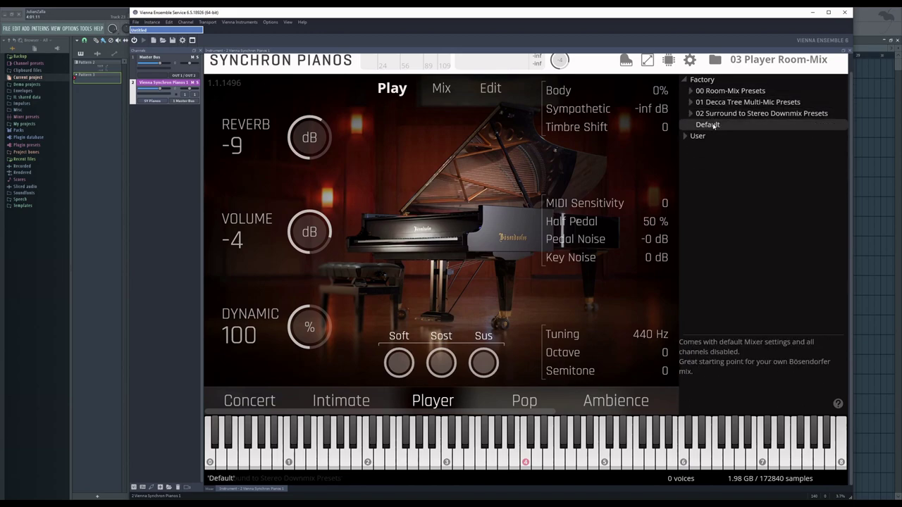
pyautogui.doubleClick(708, 125)
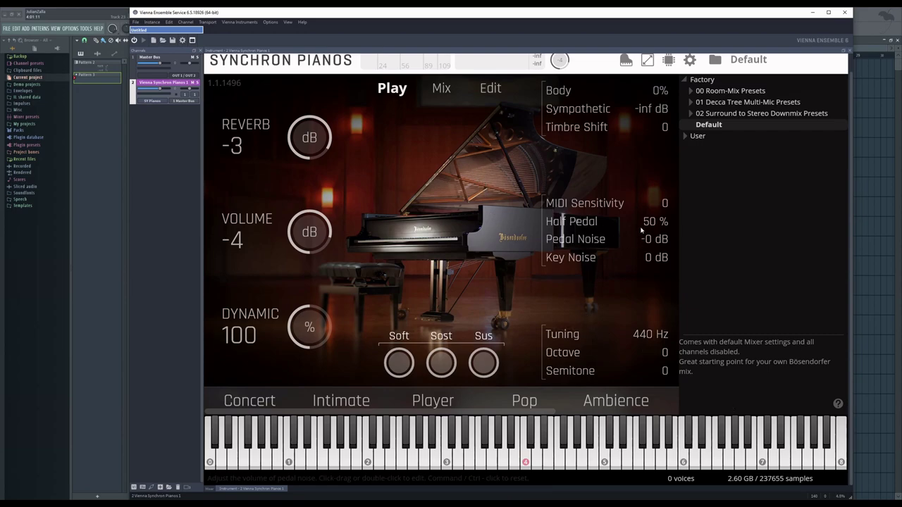
# - Reduce Pedal Noise to -19.07 dB and set the maximum voices to 1024 per mic and 32 per key
pyautogui.moveTo(651, 246); pyautogui.dragTo(628, 242)
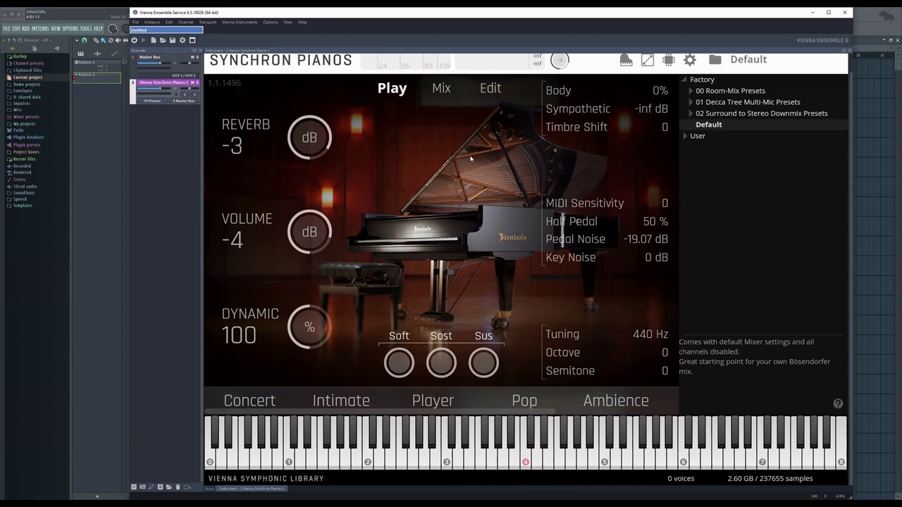
pyautogui.click(490, 88)
pyautogui.scroll(3, 500, 299)
pyautogui.scroll(3, 511, 323)
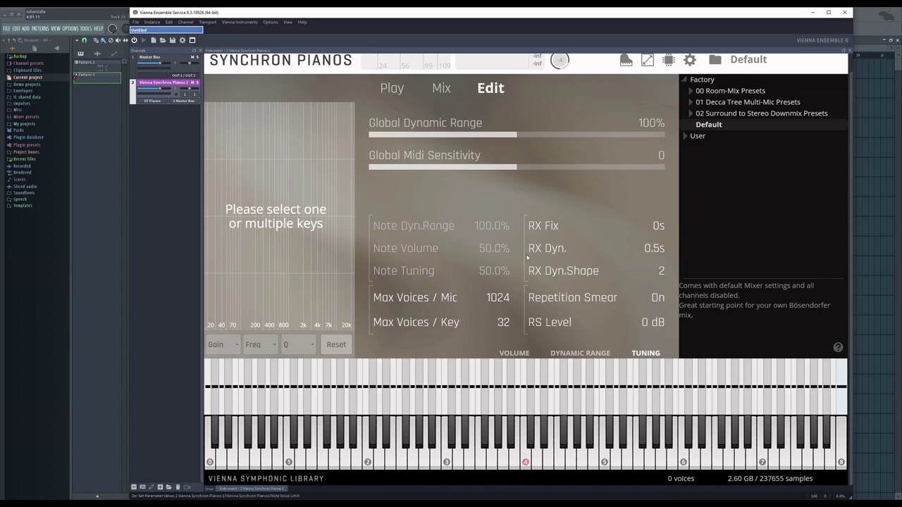
# - Review the Default preset's Play and Mix views, and hide the preset browser
pyautogui.click(392, 89)
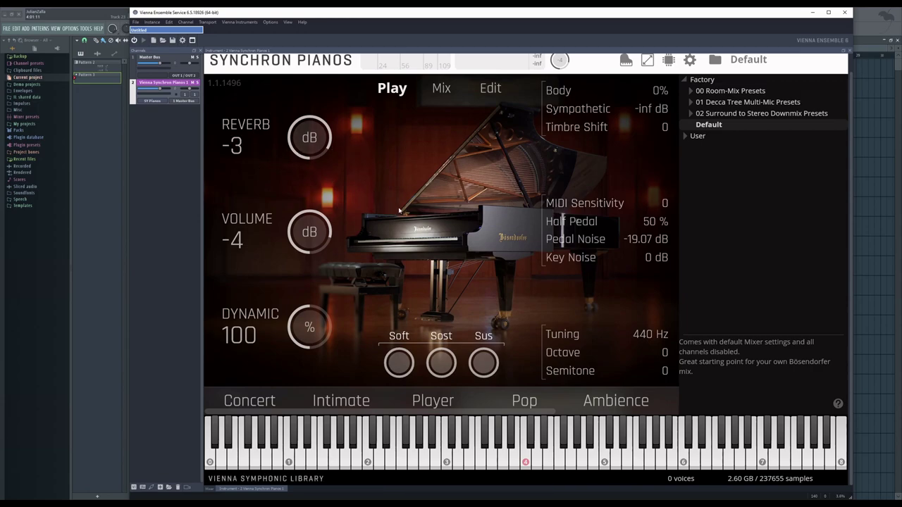
pyautogui.click(442, 90)
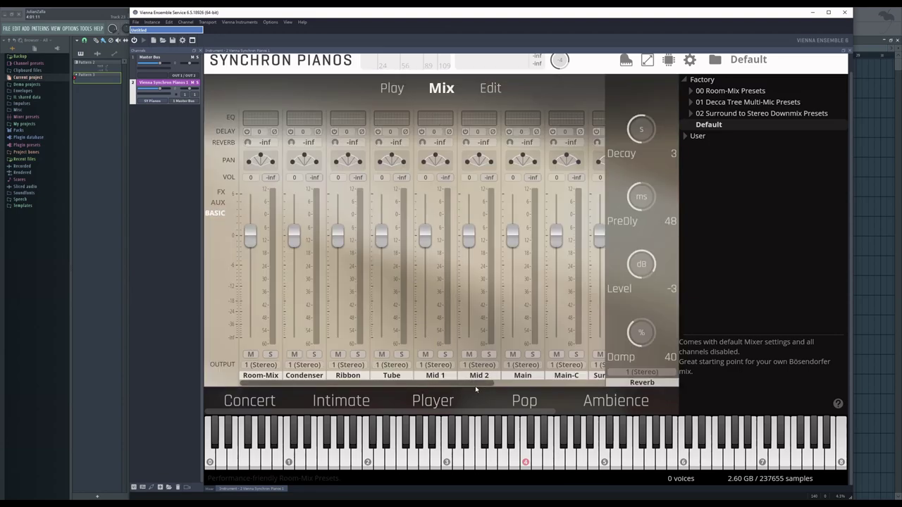
pyautogui.click(715, 60)
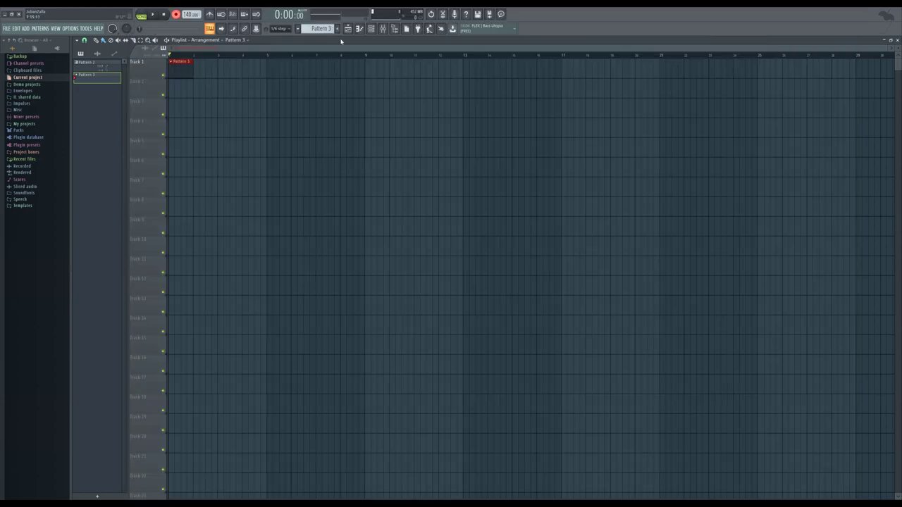
# - Switch to FL Studio's mixer and inspect the PurestGain effect on Insert 1 and the EW Spaces II effect on Insert 4
pyautogui.click(395, 28)
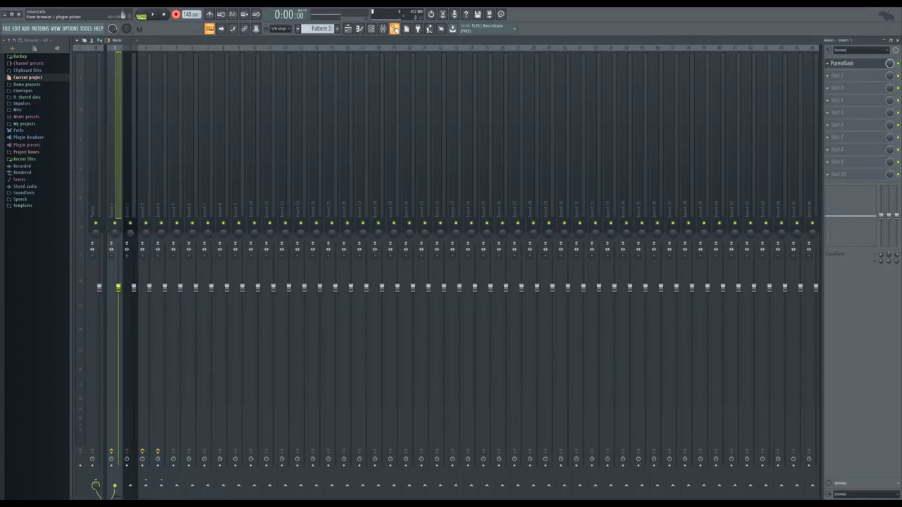
pyautogui.click(848, 65)
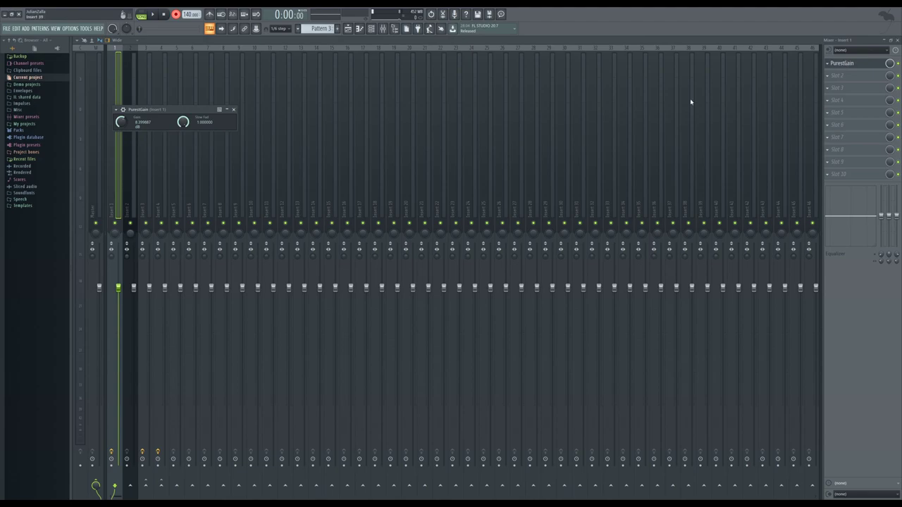
pyautogui.click(234, 109)
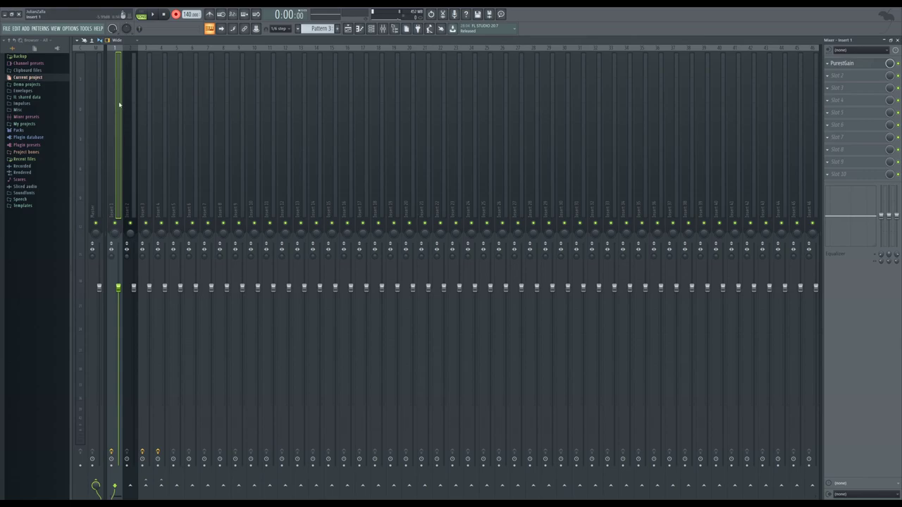
pyautogui.click(163, 457)
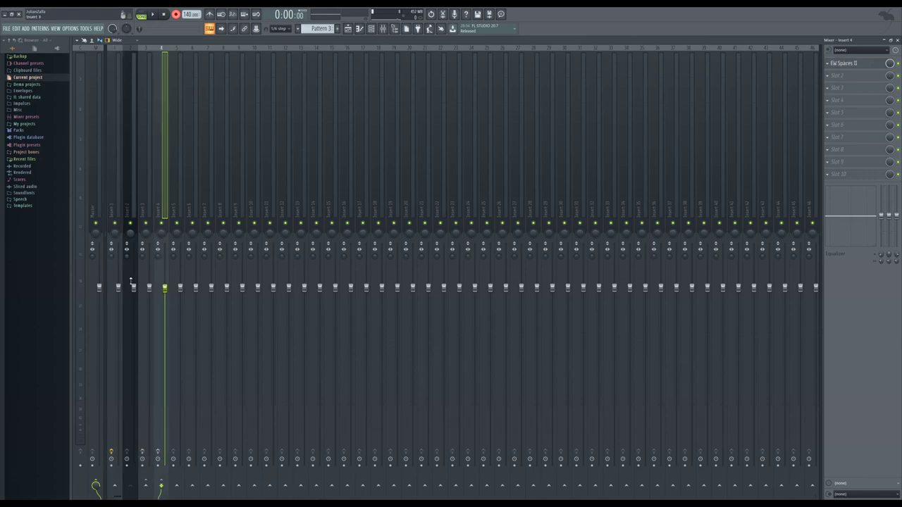
pyautogui.click(120, 115)
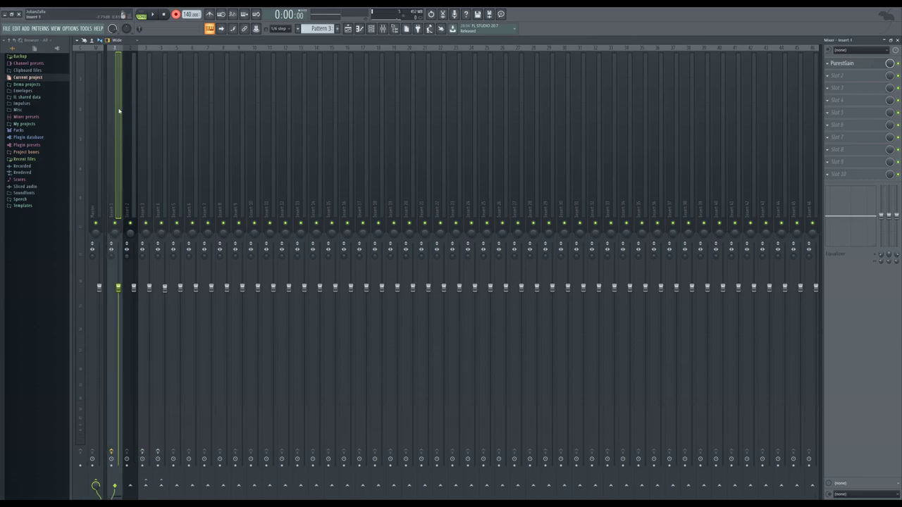
pyautogui.click(95, 127)
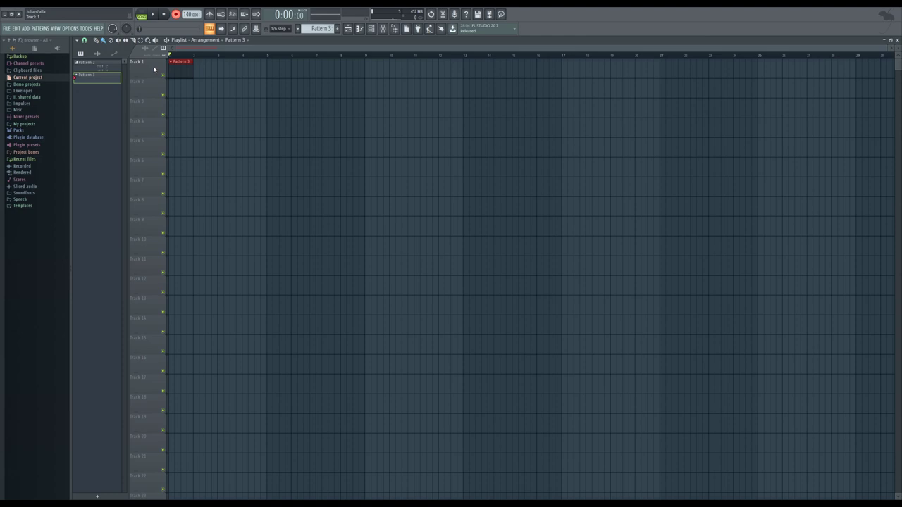
# - Select the Vienna Ensemble channel in the channel rack and record a piano performance of about 22 bars into Pattern 3
pyautogui.click(372, 28)
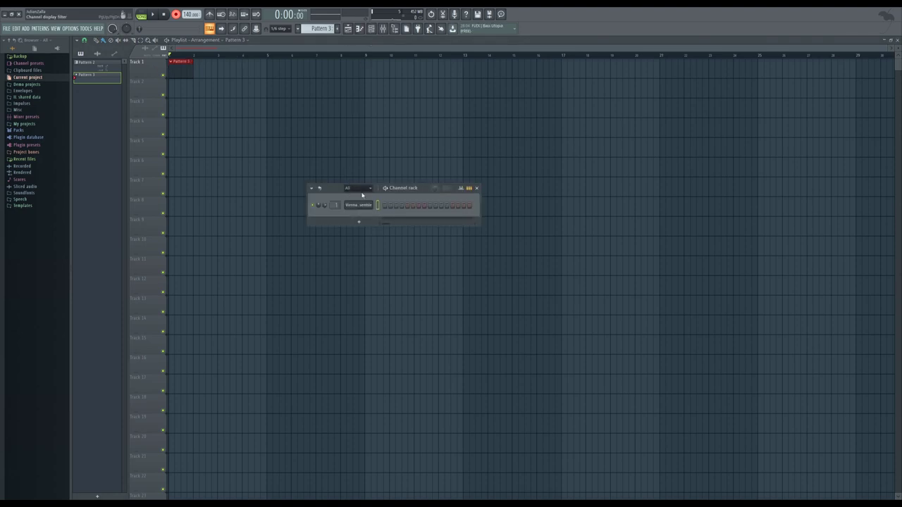
pyautogui.click(358, 205)
pyautogui.press('F6')
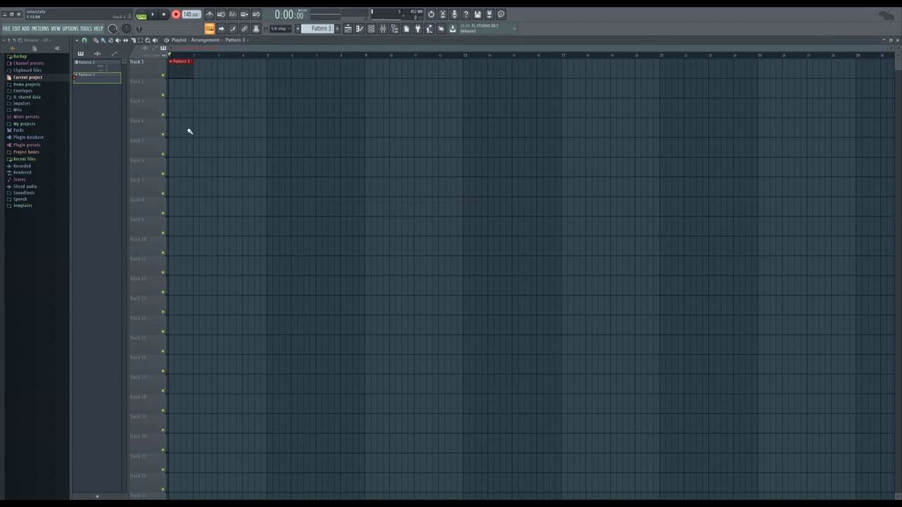
pyautogui.press('space')
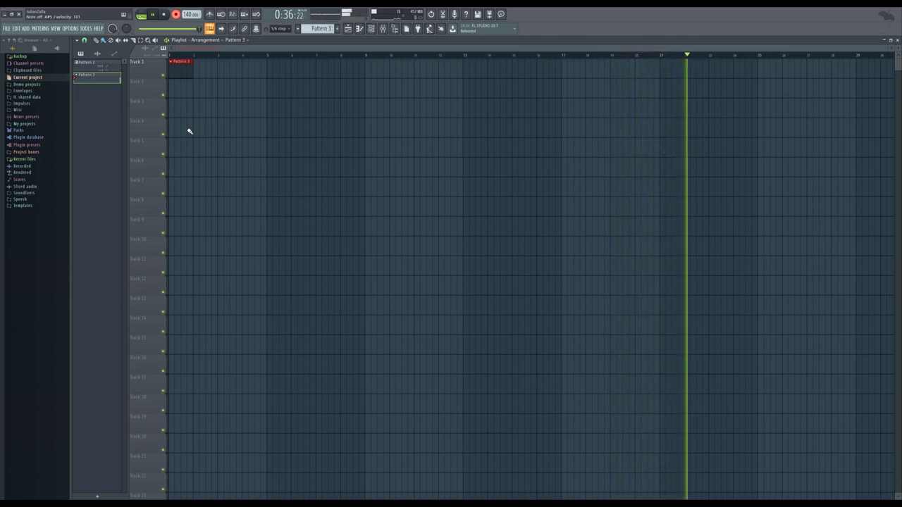
pyautogui.press('space')
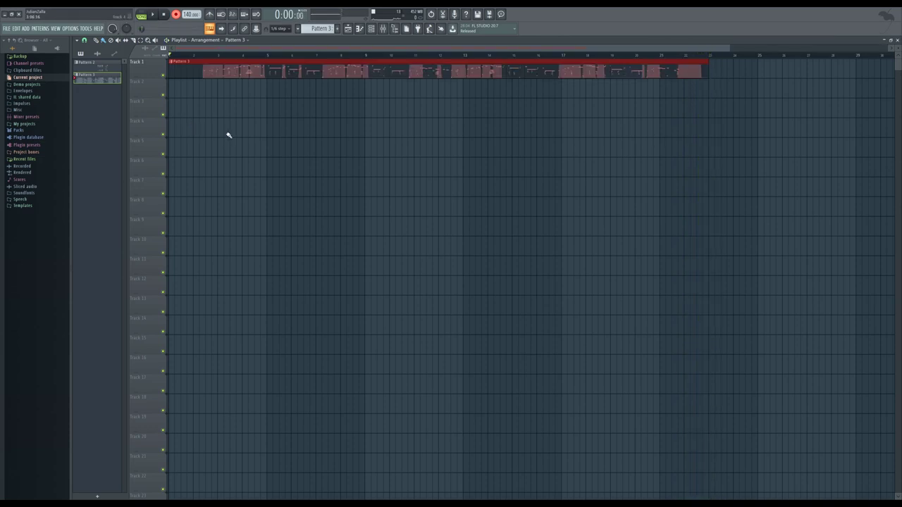
# - Consolidate Track 1 of the playlist into an audio clip
pyautogui.rightClick(152, 68)
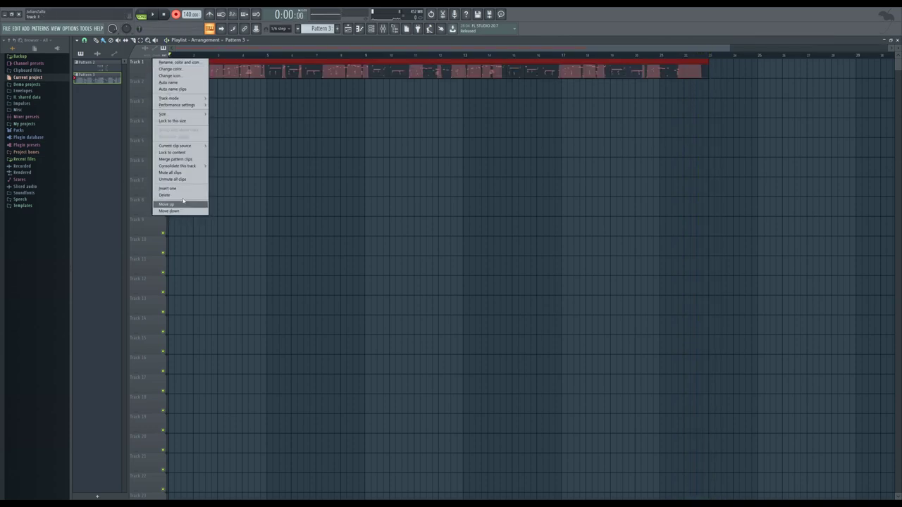
pyautogui.moveTo(189, 166)
pyautogui.click(229, 166)
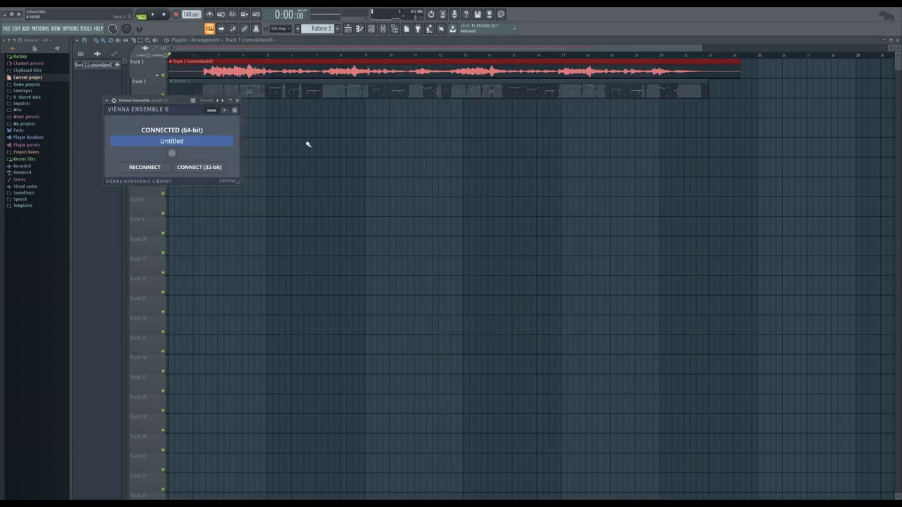
# - Create Pattern 4, place it on Track 1 just after the consolidated audio, and set the playhead at its start
pyautogui.scroll(4, 721, 192)
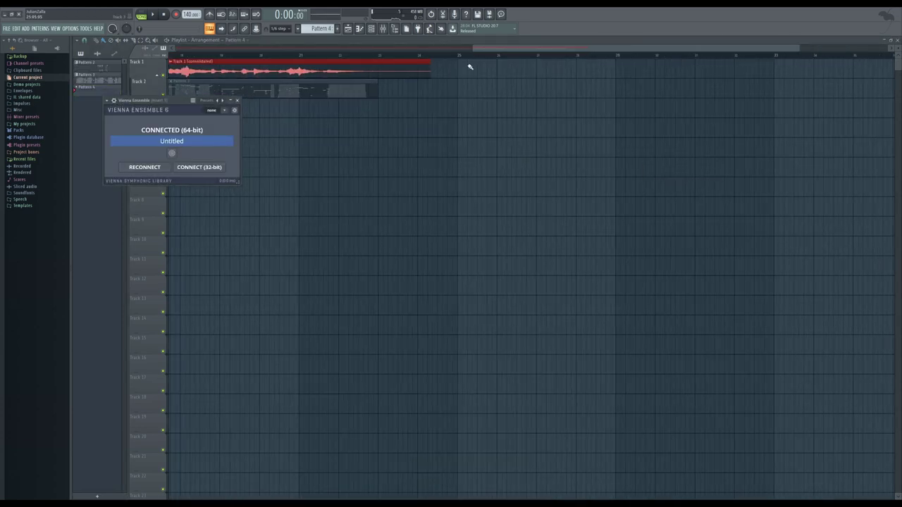
pyautogui.press('F4')
pyautogui.click(470, 65)
pyautogui.click(470, 56)
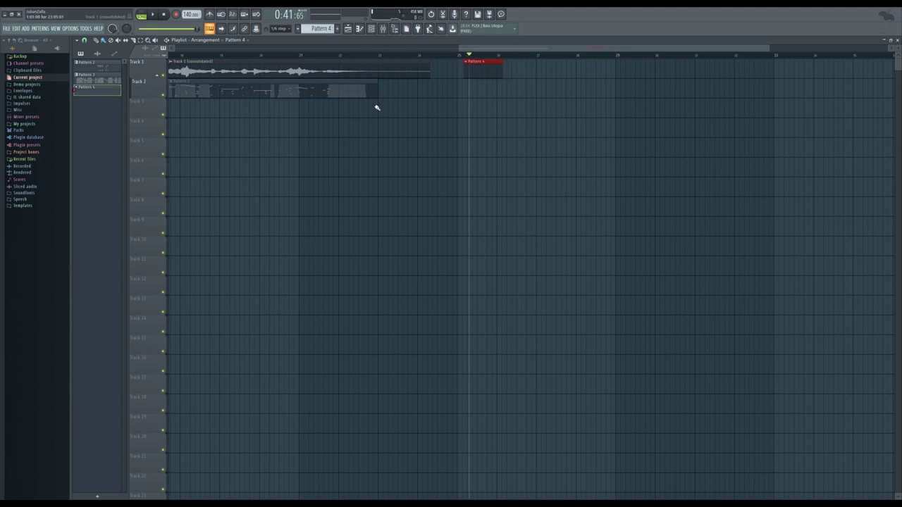
# - Switch to Vienna Ensemble and lower the Condenser, Ribbon, Tube, Mid 1 and Mid 2 microphone volumes to -inf
pyautogui.hotkey('alt', 'Tab')
pyautogui.moveTo(294, 239); pyautogui.dragTo(309, 485)
pyautogui.moveTo(294, 345); pyautogui.dragTo(301, 477)
pyautogui.moveTo(337, 238); pyautogui.dragTo(379, 346)
pyautogui.moveTo(383, 242); pyautogui.dragTo(385, 349)
pyautogui.moveTo(425, 241); pyautogui.dragTo(427, 349)
pyautogui.moveTo(469, 241); pyautogui.dragTo(485, 431)
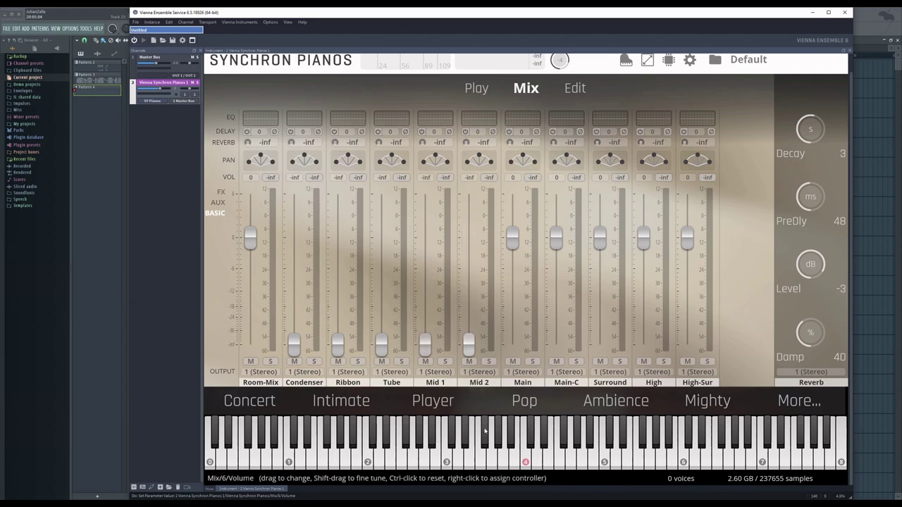
# - Lower Room-Mix, Main, Main-C, Surround, High and High-Sur to -inf, and raise the Condenser volume to 2.2
pyautogui.moveTo(512, 239); pyautogui.dragTo(514, 349)
pyautogui.moveTo(556, 238); pyautogui.dragTo(558, 347)
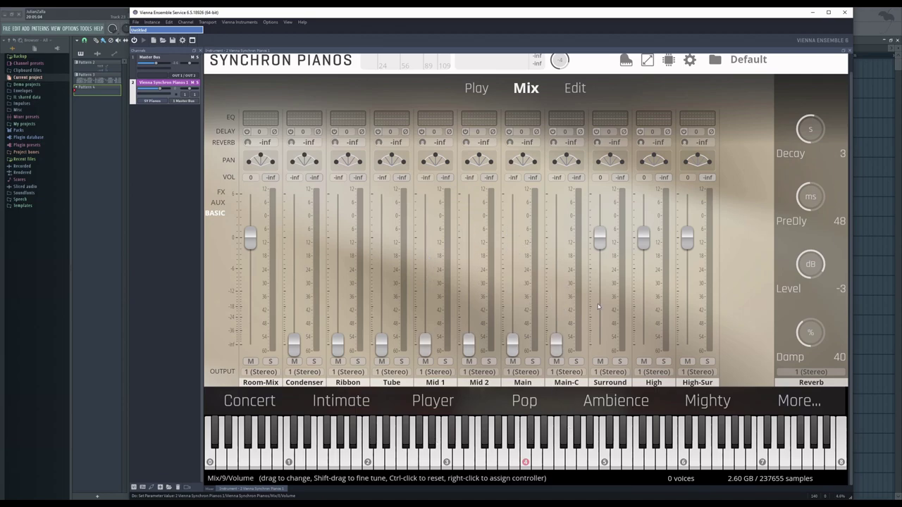
pyautogui.moveTo(603, 239); pyautogui.dragTo(602, 347)
pyautogui.moveTo(250, 238); pyautogui.dragTo(304, 223)
pyautogui.moveTo(644, 238); pyautogui.dragTo(669, 421)
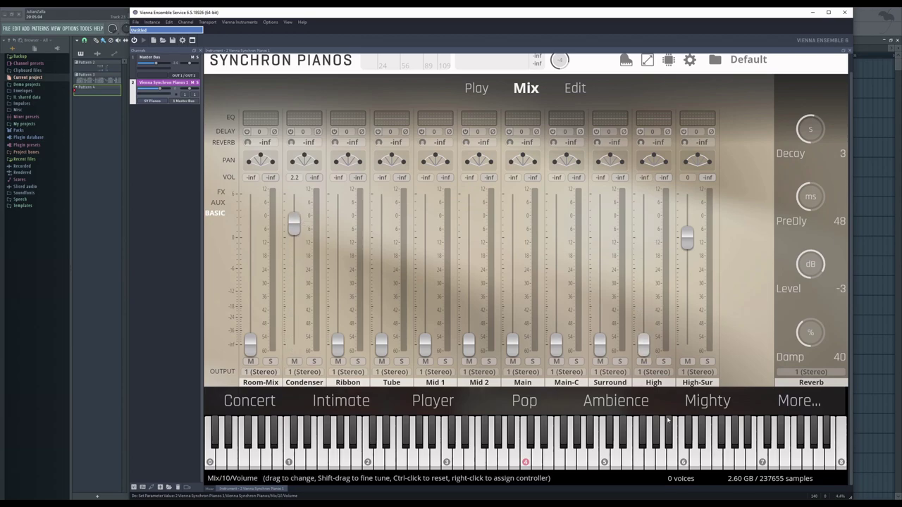
pyautogui.moveTo(691, 247); pyautogui.dragTo(692, 349)
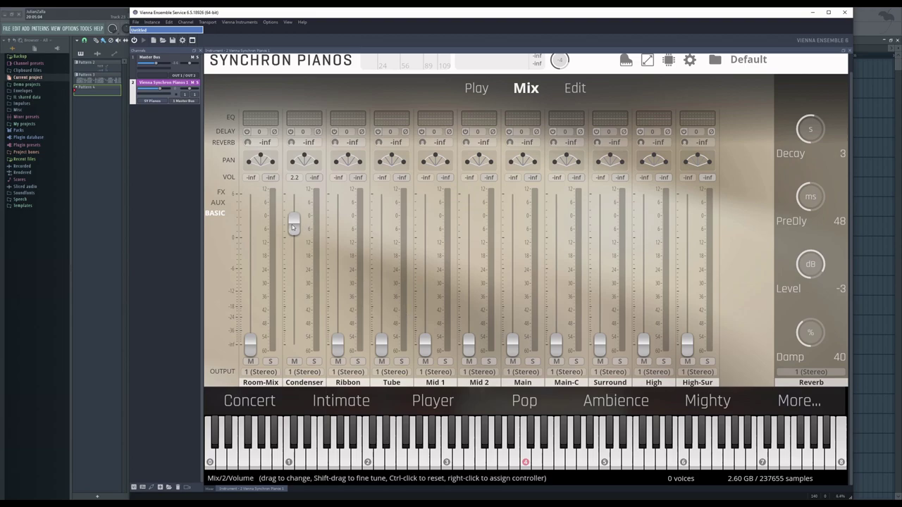
# - Try the Condenser volume at 6 and 4.1, and set it to 2.8
pyautogui.moveTo(293, 226); pyautogui.dragTo(295, 192)
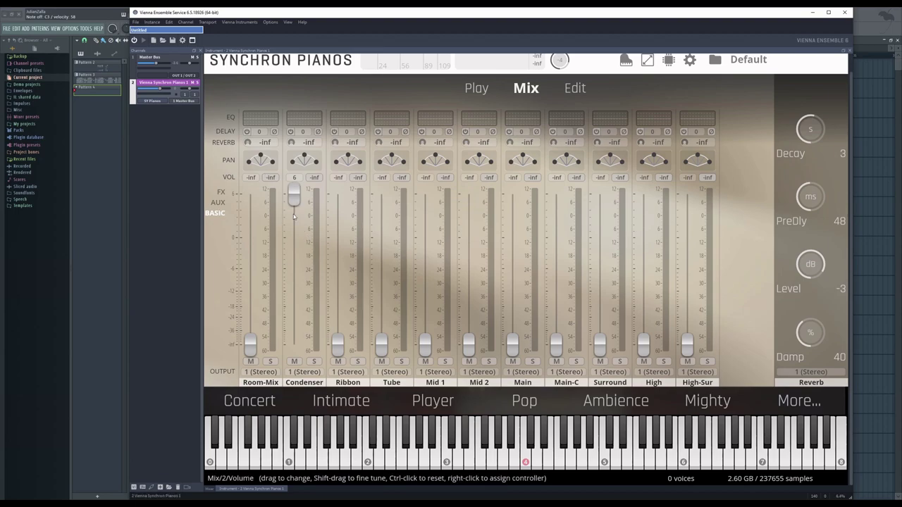
pyautogui.moveTo(294, 197); pyautogui.dragTo(294, 210)
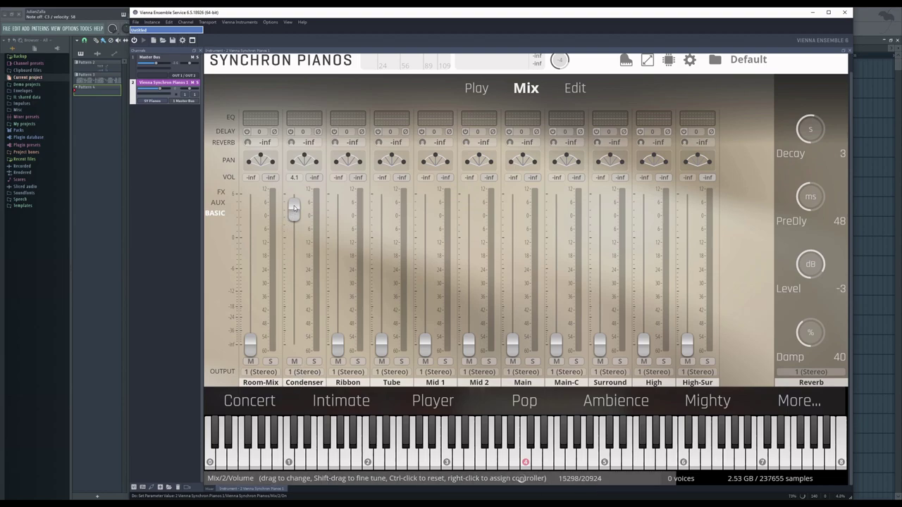
pyautogui.moveTo(294, 206); pyautogui.dragTo(294, 220)
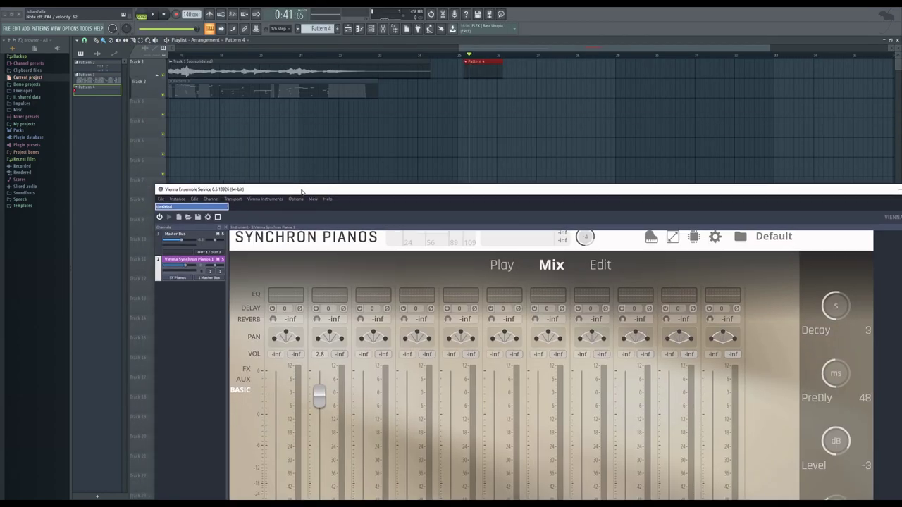
# - Switch to FL Studio, show all channels in the channel rack, and open the Vienna Ensemble channel
pyautogui.moveTo(264, 13); pyautogui.dragTo(287, 185)
pyautogui.doubleClick(471, 61)
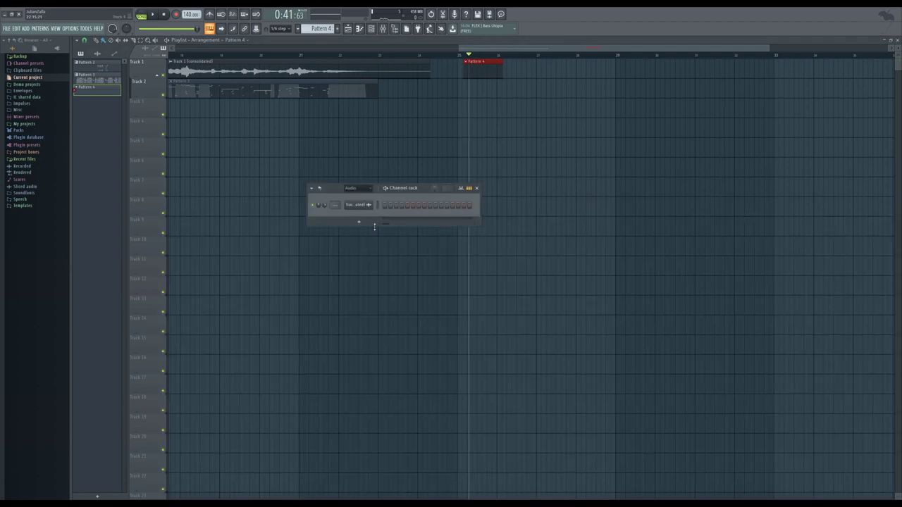
pyautogui.click(370, 189)
pyautogui.click(356, 195)
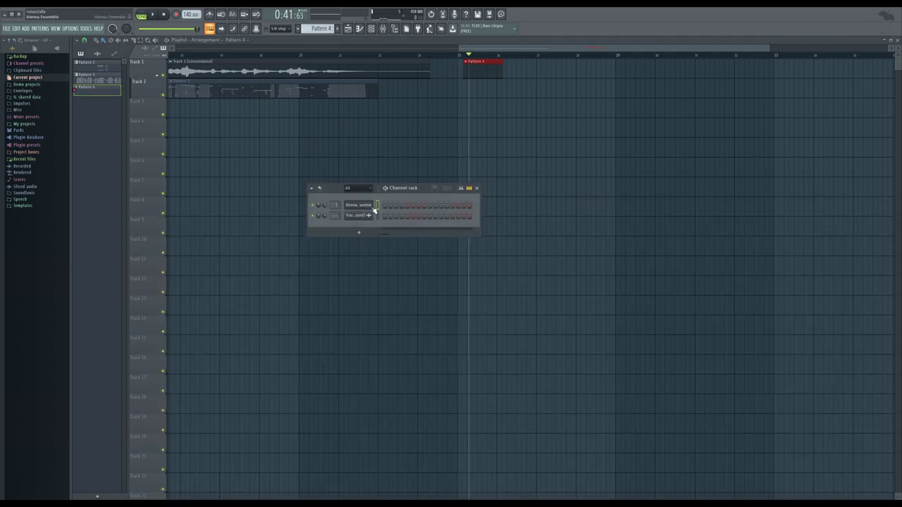
pyautogui.click(366, 206)
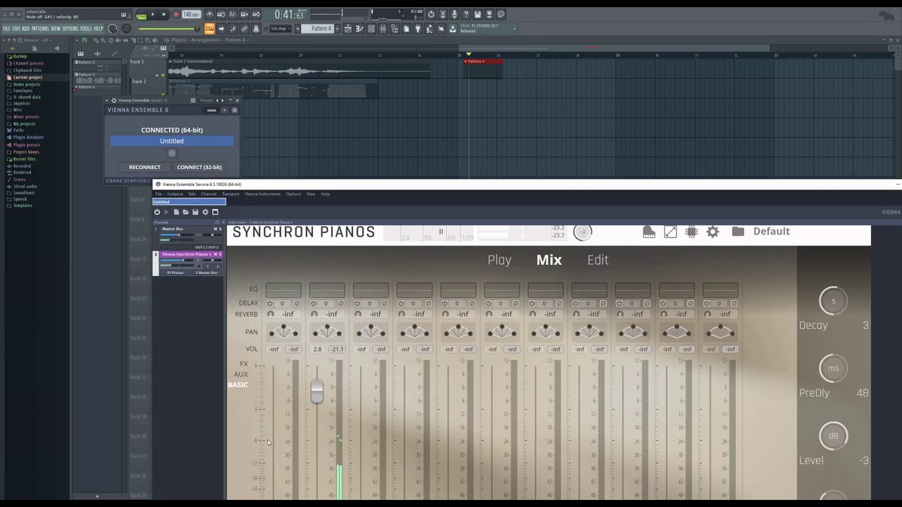
# - Return to the Synchron Pianos mix and set the Condenser volume to 4.7
pyautogui.moveTo(417, 185); pyautogui.dragTo(348, 50)
pyautogui.moveTo(249, 256); pyautogui.dragTo(267, 199)
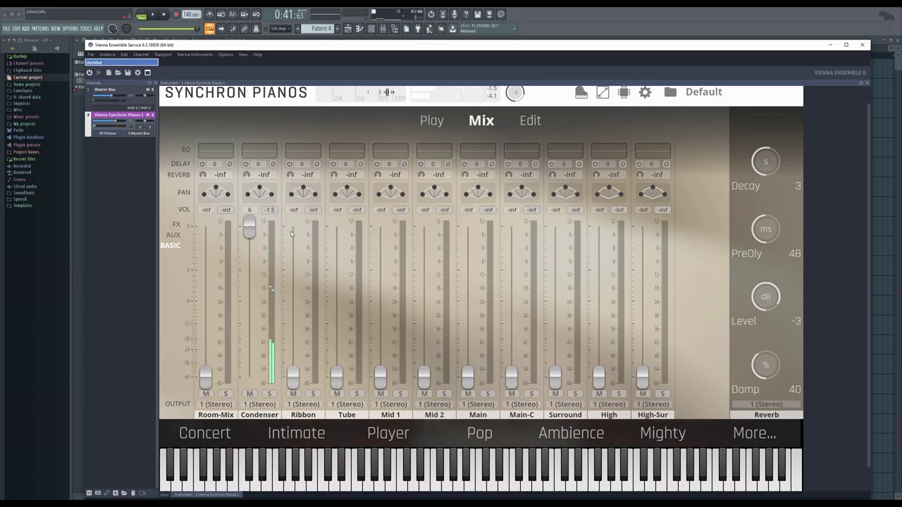
pyautogui.moveTo(249, 225); pyautogui.dragTo(250, 238)
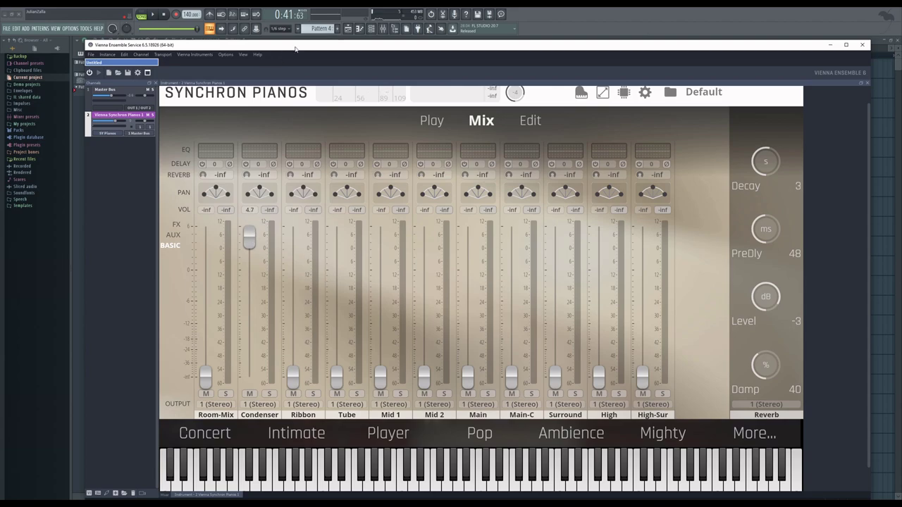
# - Switch to FL Studio and record a piano performance with the Condenser microphone into Pattern 4
pyautogui.moveTo(318, 46); pyautogui.dragTo(297, 210)
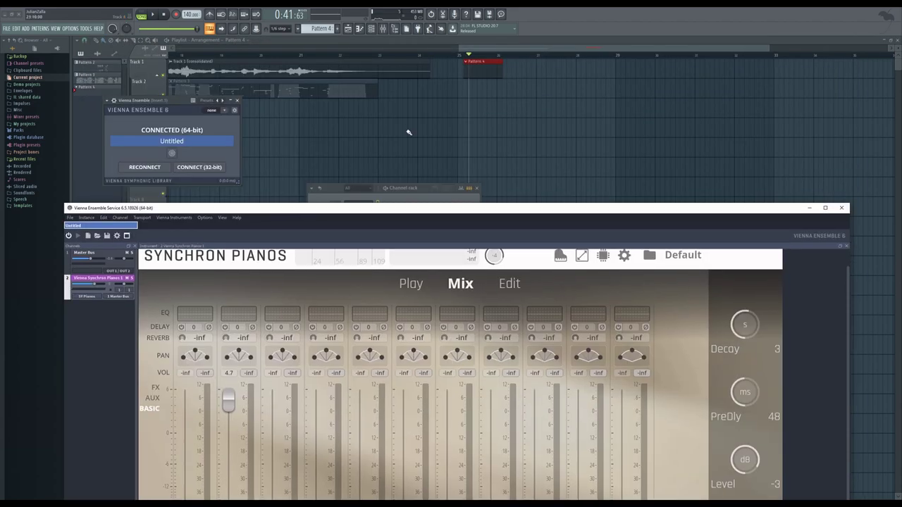
pyautogui.click(471, 61)
pyautogui.click(176, 14)
pyautogui.press('space')
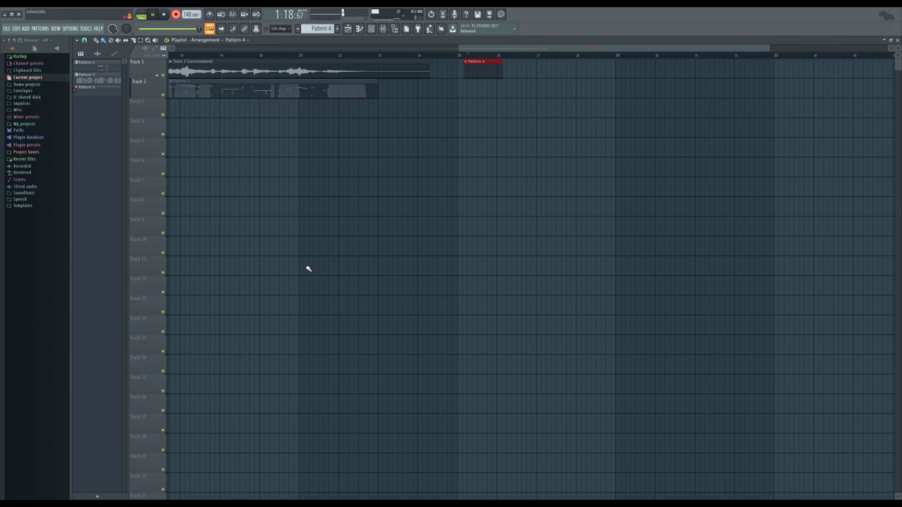
pyautogui.press('space')
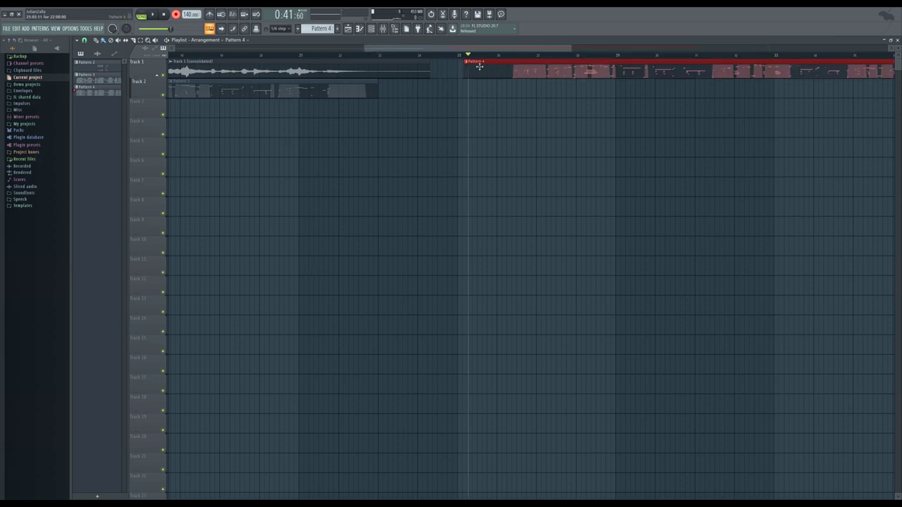
# - Move the Pattern 4 clip to Track 3 and consolidate that track into an audio clip from track start
pyautogui.moveTo(480, 68); pyautogui.dragTo(475, 108)
pyautogui.rightClick(153, 110)
pyautogui.moveTo(191, 209)
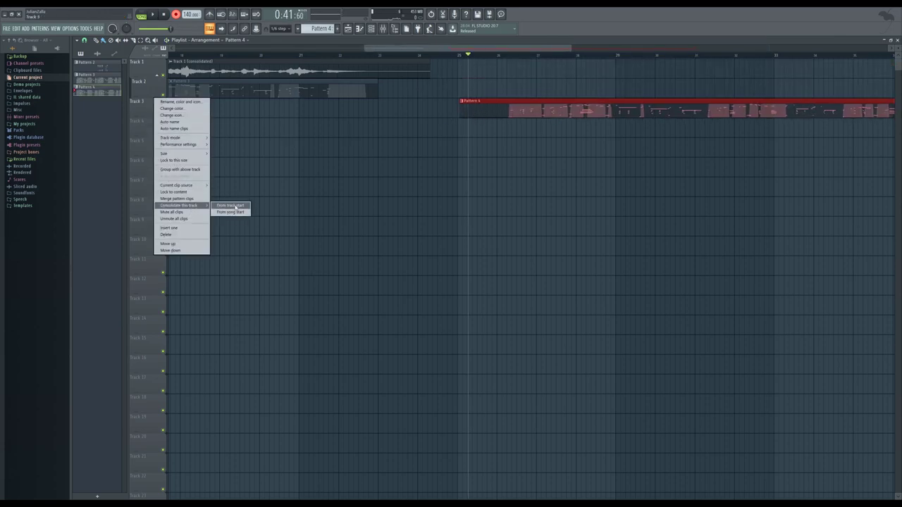
pyautogui.click(229, 209)
pyautogui.click(504, 349)
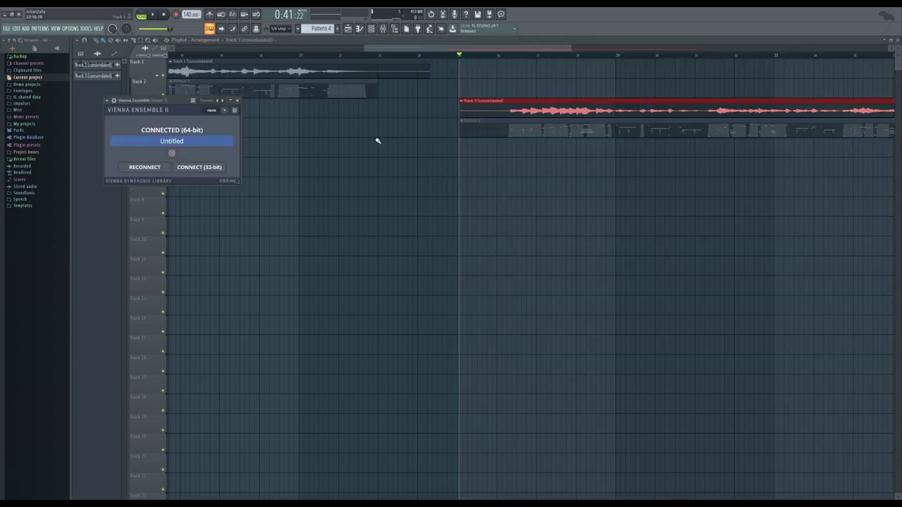
# - Create Pattern 5, place it on Track 6 after the Track 3 audio, and set the playhead at its start
pyautogui.hscroll(5, 721, 165)
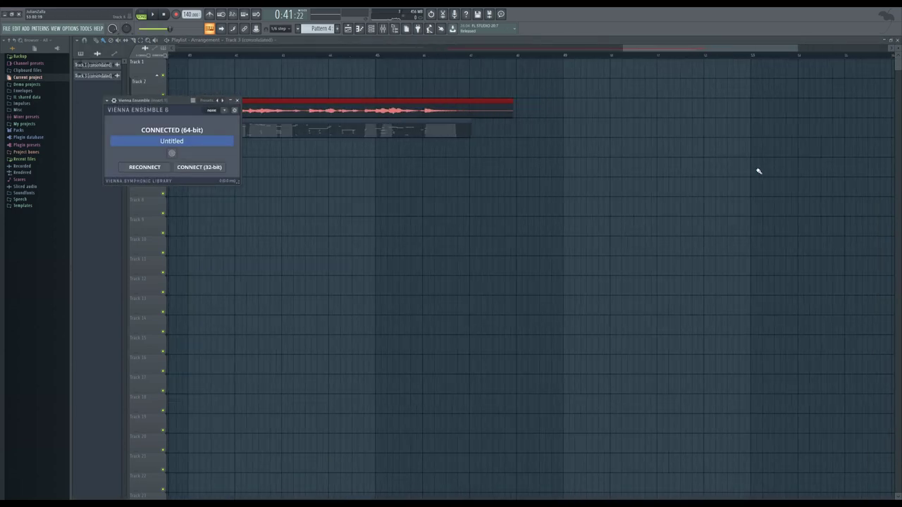
pyautogui.press('F4')
pyautogui.click(485, 161)
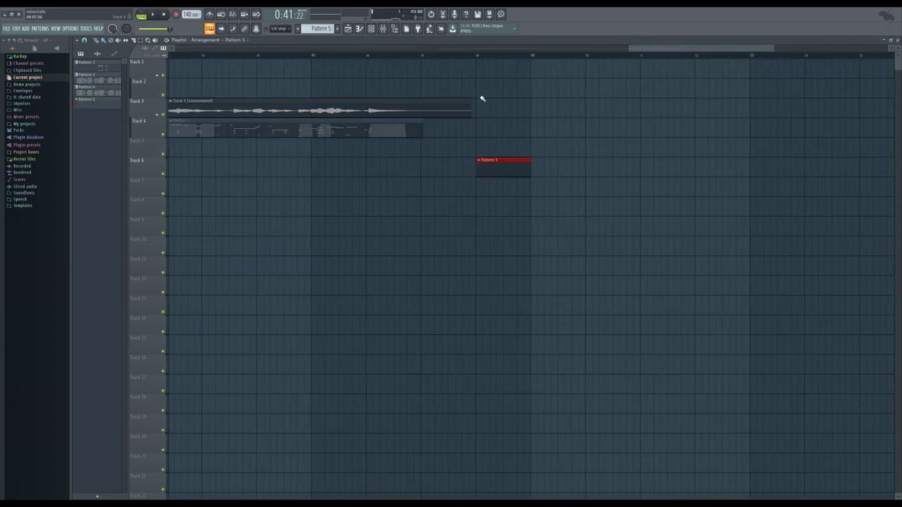
pyautogui.click(478, 57)
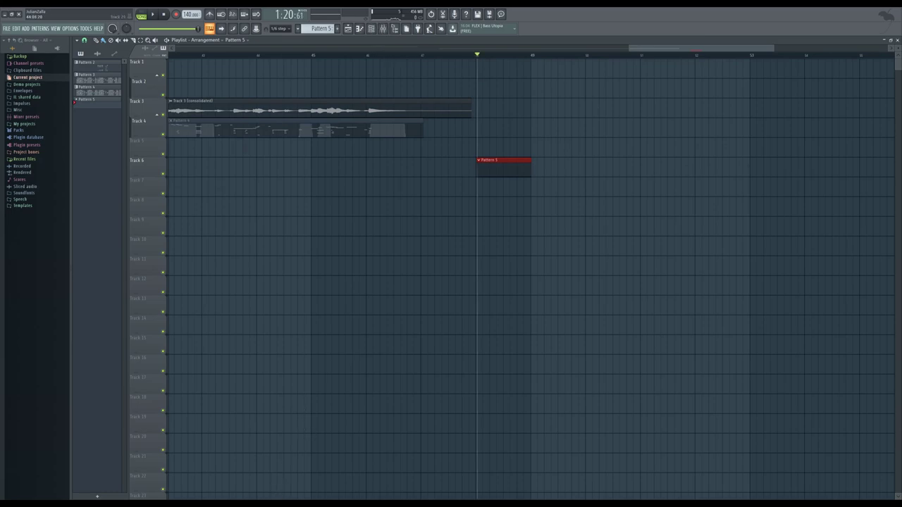
# - Switch to Vienna Ensemble, set Ribbon to 4.7 and Condenser to -inf, and toggle the Ribbon microphone channel's activation
pyautogui.hotkey('alt', 'Tab')
pyautogui.moveTo(374, 210); pyautogui.dragTo(374, 40)
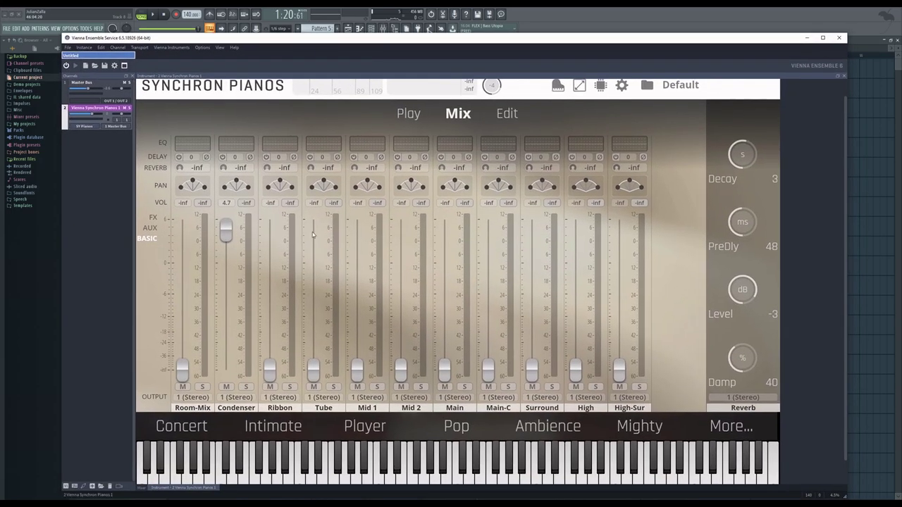
pyautogui.moveTo(270, 365); pyautogui.dragTo(226, 368)
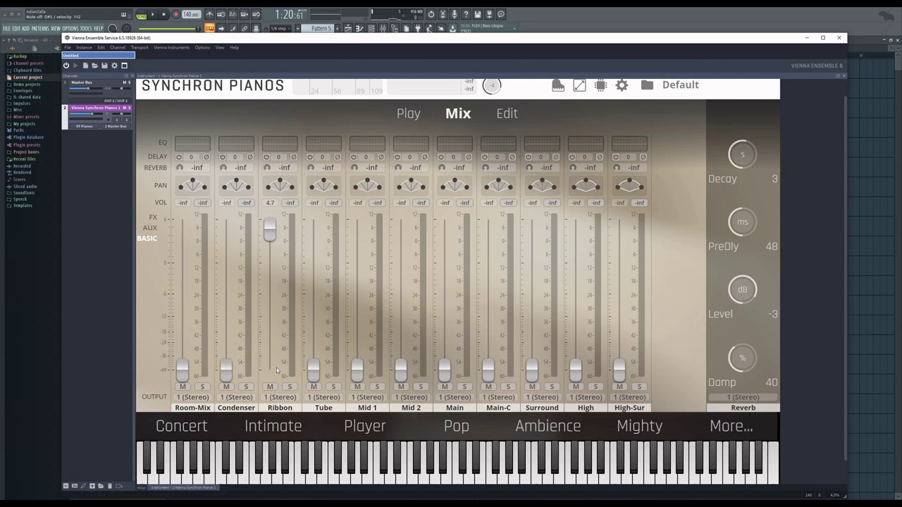
pyautogui.click(274, 409)
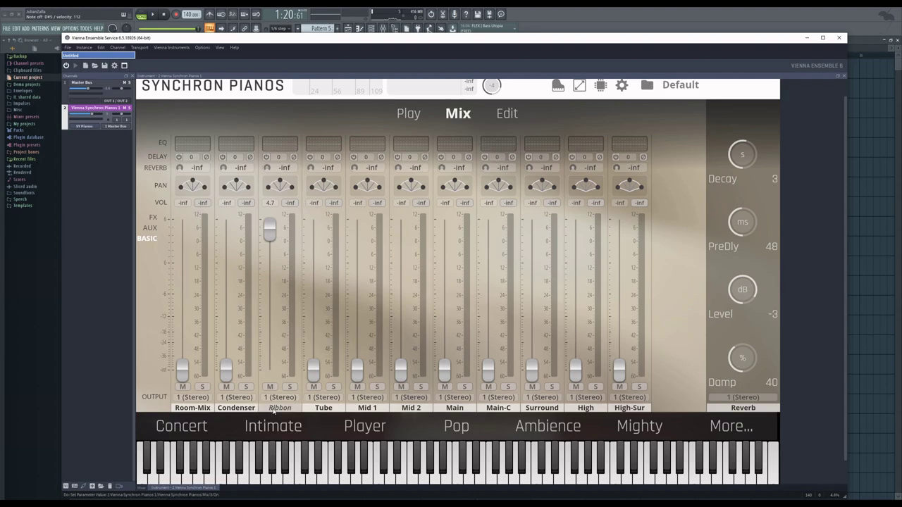
pyautogui.click(372, 28)
pyautogui.click(357, 188)
pyautogui.click(356, 196)
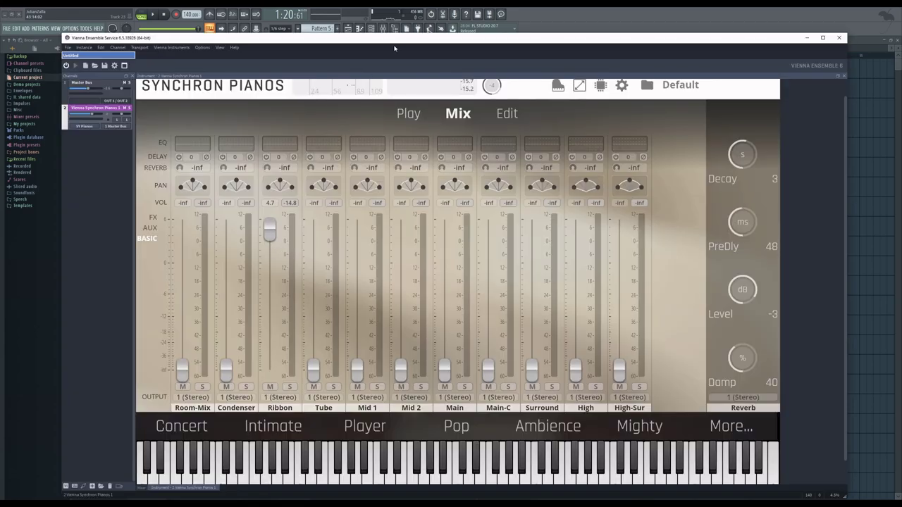
# - Record a piano performance of about 22 bars with the Ribbon microphone into Pattern 5
pyautogui.click(348, 29)
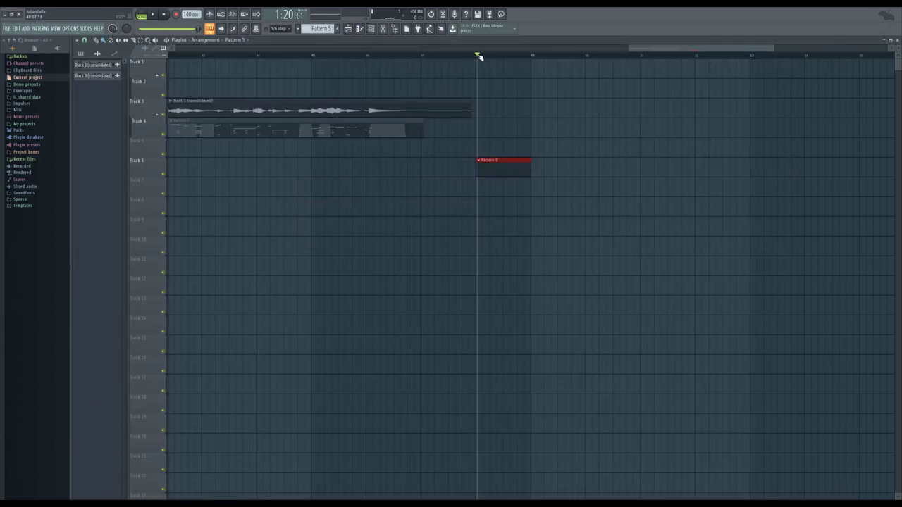
pyautogui.press('r')
pyautogui.press('space')
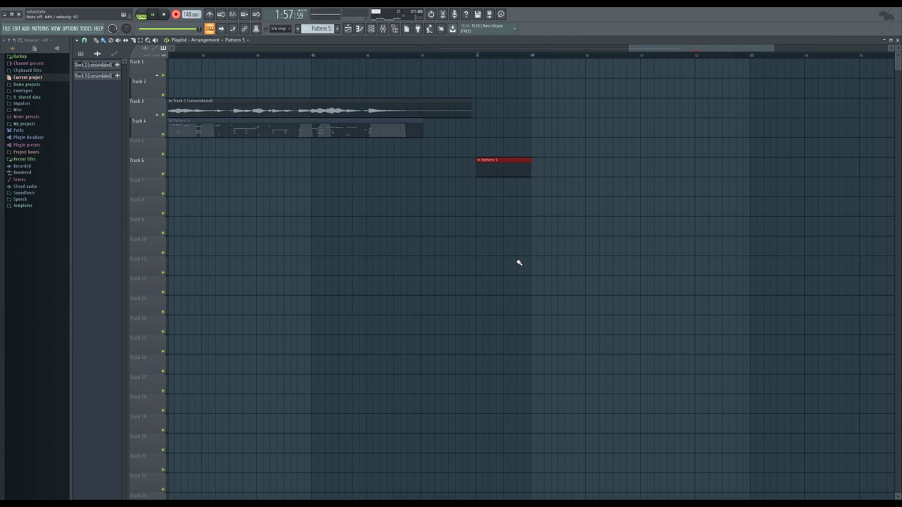
pyautogui.press('space')
# - Consolidate Track 6 into an audio clip from track start, rendering as 32-bit float stereo WAV
pyautogui.scroll(-3, 493, 201)
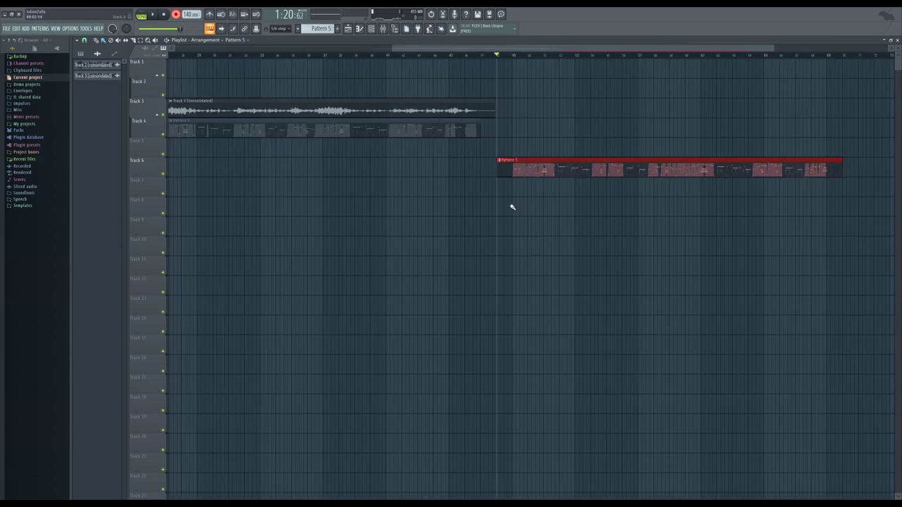
pyautogui.scroll(3, 513, 208)
pyautogui.rightClick(154, 160)
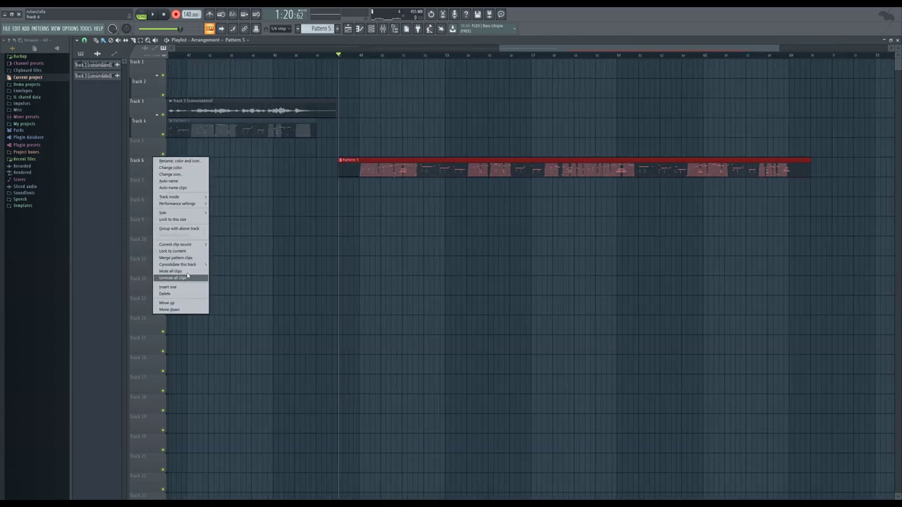
pyautogui.moveTo(191, 265)
pyautogui.click(233, 271)
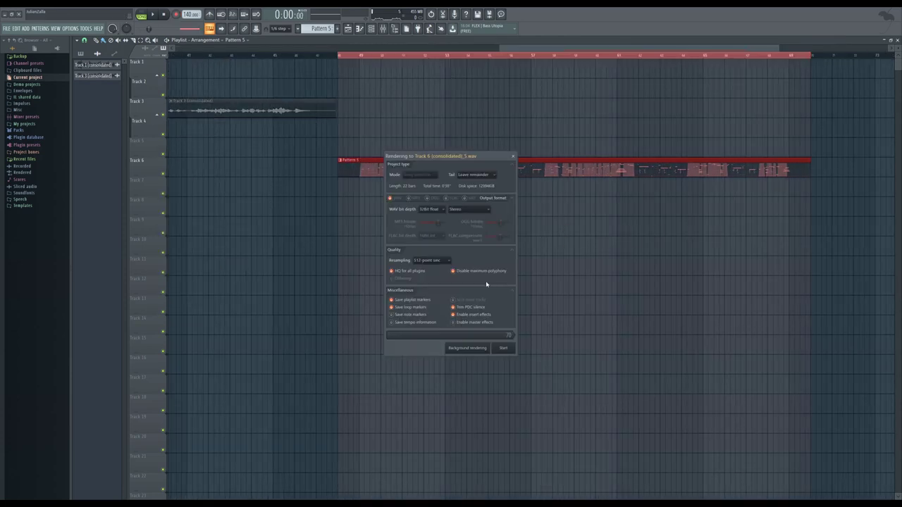
pyautogui.click(505, 349)
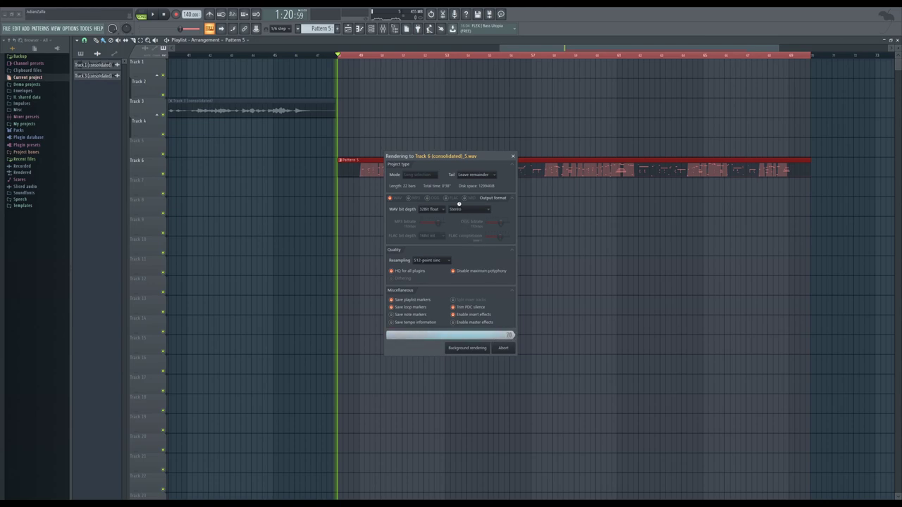
# - Create Pattern 6, place it on Track 8 after the Track 6 audio, and set the playhead at its start
pyautogui.scroll(-4, 836, 262)
pyautogui.scroll(3, 824, 261)
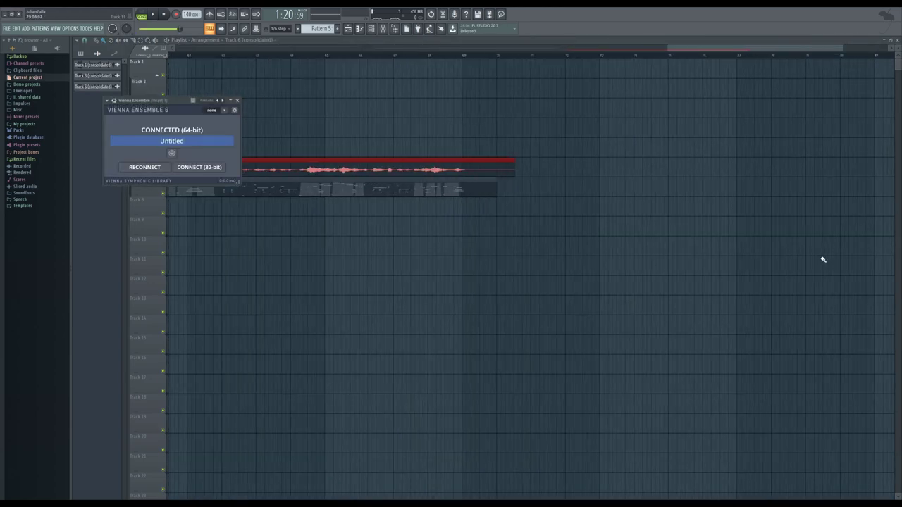
pyautogui.press('F4')
pyautogui.click(521, 211)
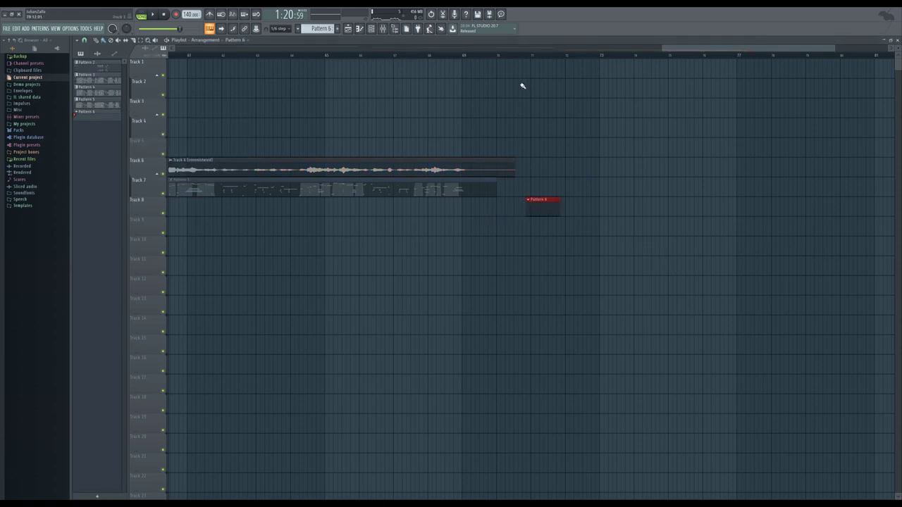
pyautogui.click(530, 55)
# - Show all channels in the channel rack and select the Vienna Ensemble channel for recording
pyautogui.click(371, 28)
pyautogui.click(365, 188)
pyautogui.click(350, 204)
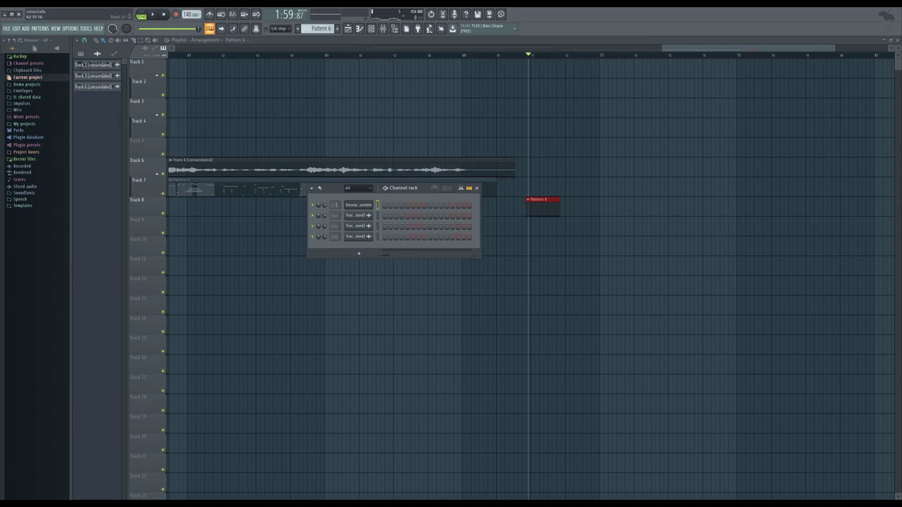
# - Switch the Synchron Pianos mix from the Ribbon microphone to Tube alone, with the Tube volume at 4.7
pyautogui.click(374, 206)
pyautogui.moveTo(313, 367); pyautogui.dragTo(270, 369)
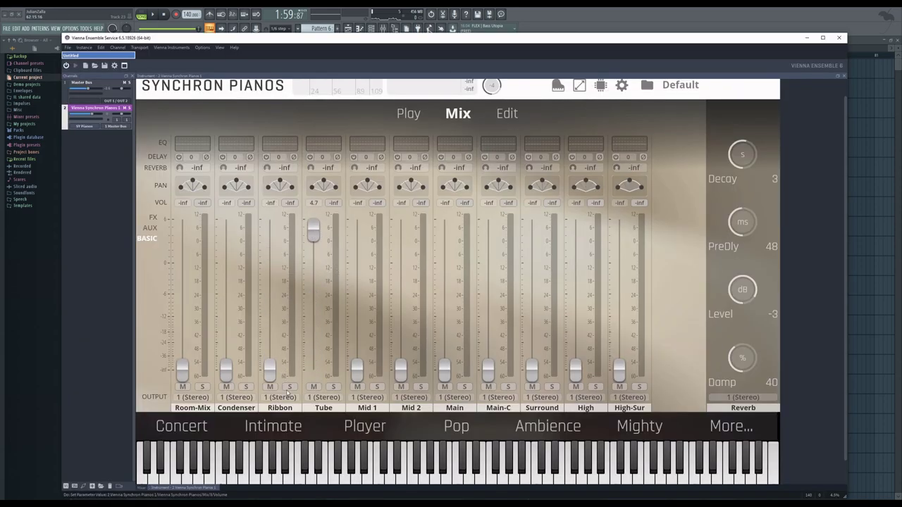
pyautogui.moveTo(374, 40); pyautogui.dragTo(437, 252)
pyautogui.moveTo(513, 252); pyautogui.dragTo(526, 52)
# - Record a piano performance of about 22 bars with the Tube microphone into Pattern 6, starting at the clip's beginning
pyautogui.click(530, 57)
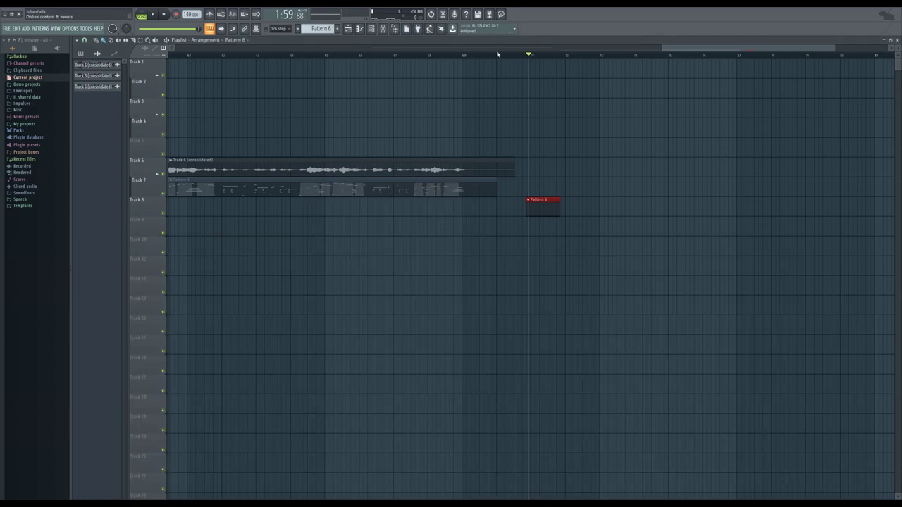
pyautogui.click(174, 14)
pyautogui.press('space')
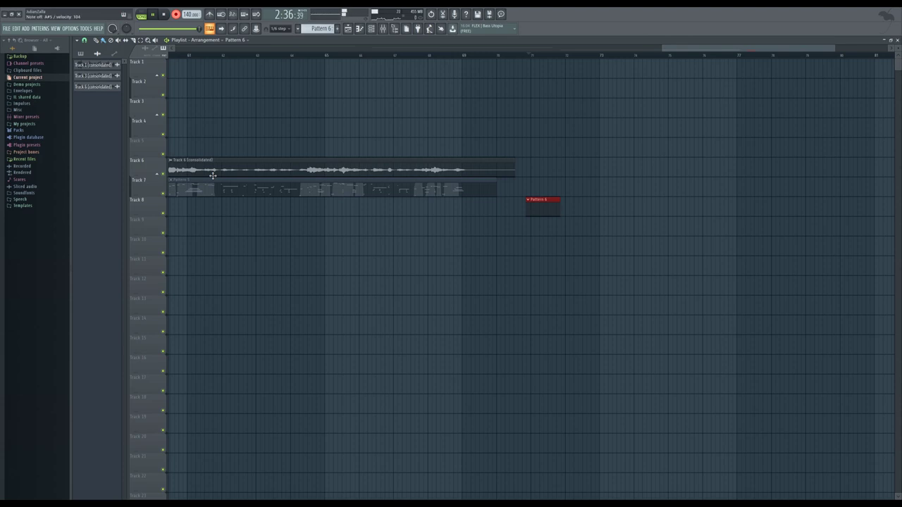
pyautogui.press('space')
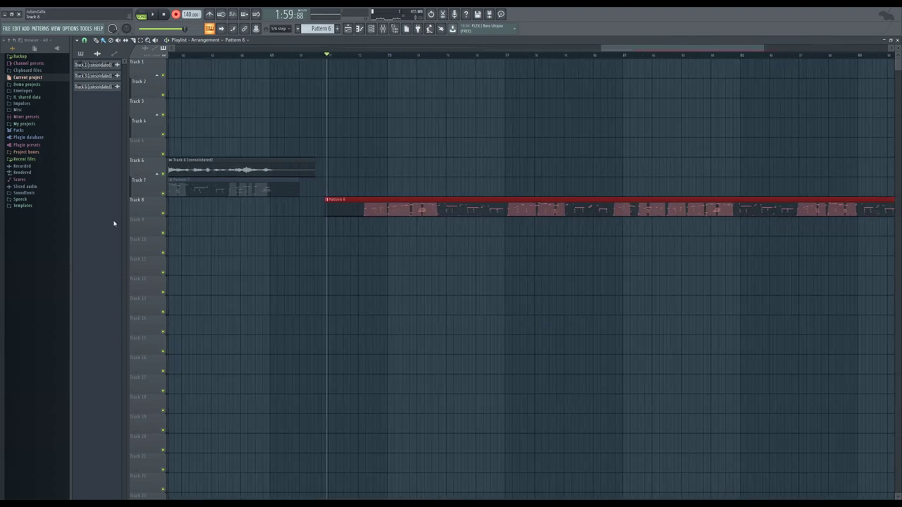
# - Consolidate Track 8 into an audio clip and render it
pyautogui.rightClick(145, 200)
pyautogui.moveTo(185, 304)
pyautogui.click(219, 304)
pyautogui.click(503, 348)
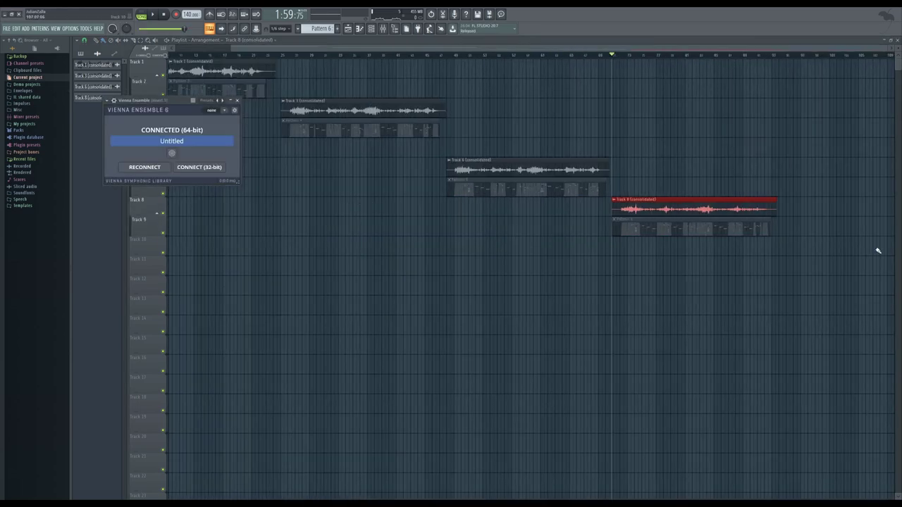
# - Create Pattern 7, place it on Track 10 after the Track 8 audio, and set the playhead at its start
pyautogui.press('F4')
pyautogui.click(477, 244)
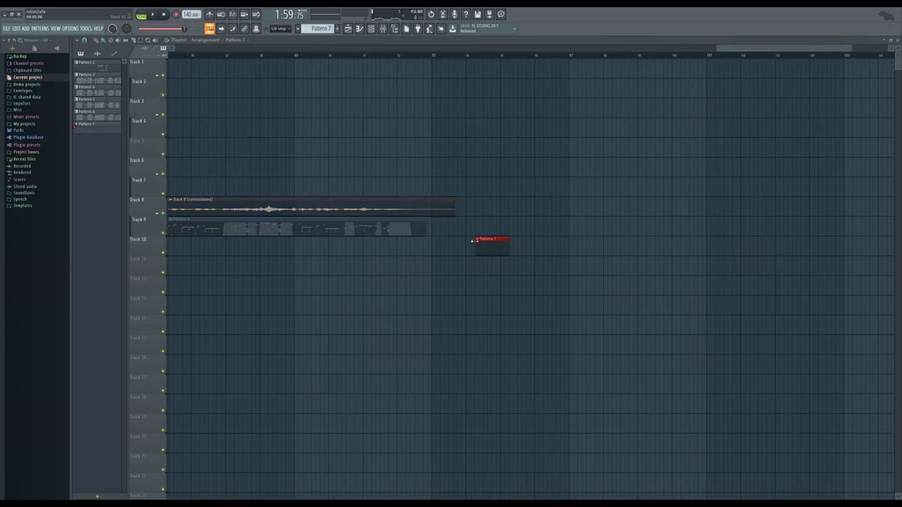
pyautogui.click(479, 55)
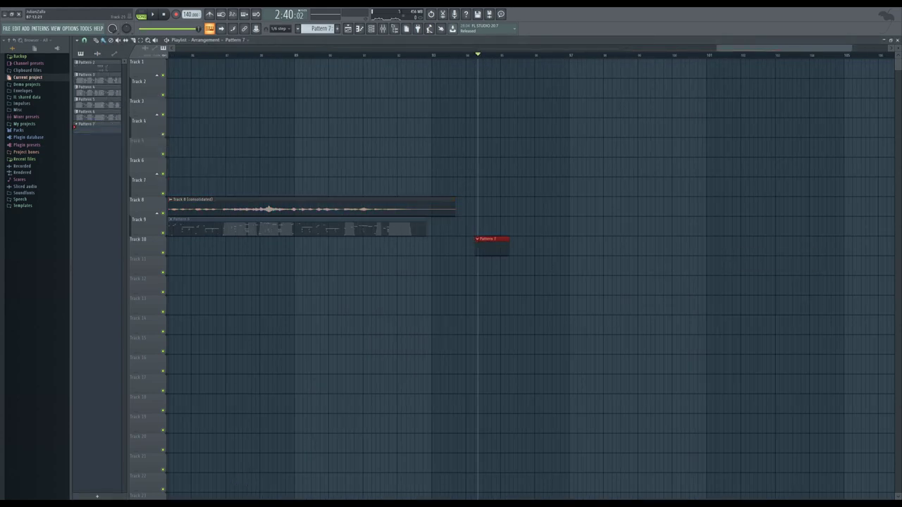
# - Open the channel rack, show all channels, and select the Vienna Ensemble channel for recording
pyautogui.click(371, 28)
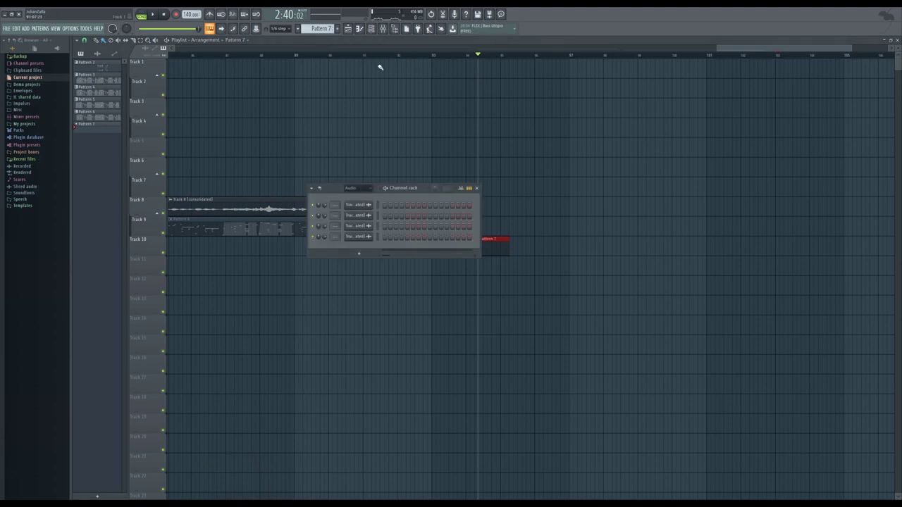
pyautogui.click(368, 190)
pyautogui.click(365, 200)
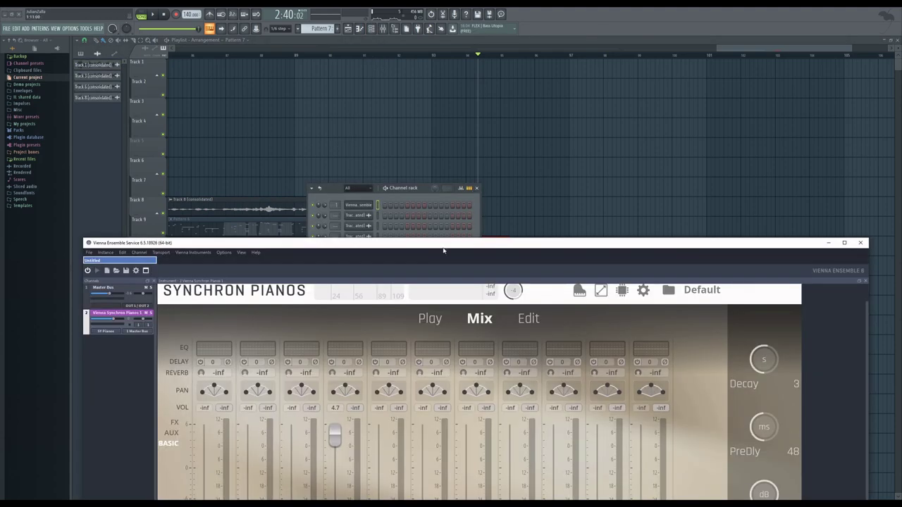
# - Lower the Tube microphone completely and raise Mid 1 to a volume of 4.7 in the Synchron Pianos mix
pyautogui.moveTo(444, 247); pyautogui.dragTo(433, 70)
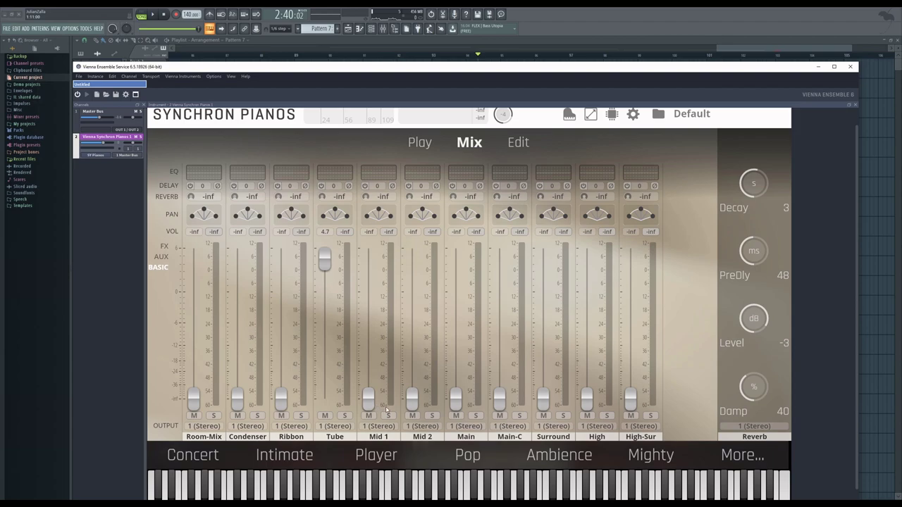
pyautogui.moveTo(368, 400); pyautogui.dragTo(345, 394)
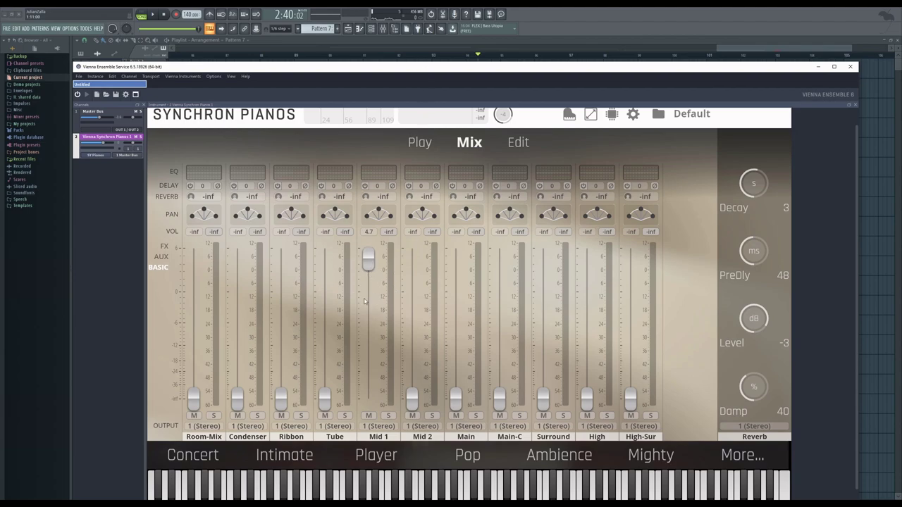
pyautogui.moveTo(403, 67); pyautogui.dragTo(423, 232)
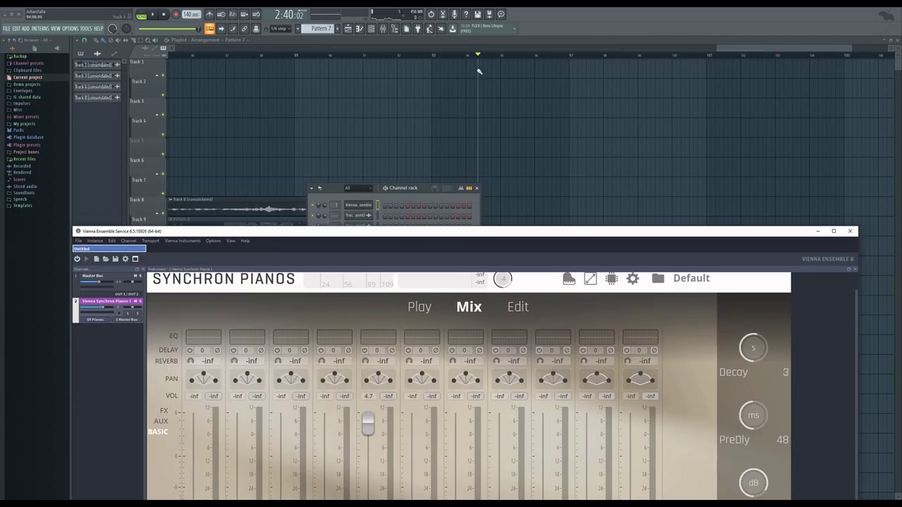
# - Record a piano performance of about 21 bars with the Mid 1 microphone into Pattern 7
pyautogui.click(477, 56)
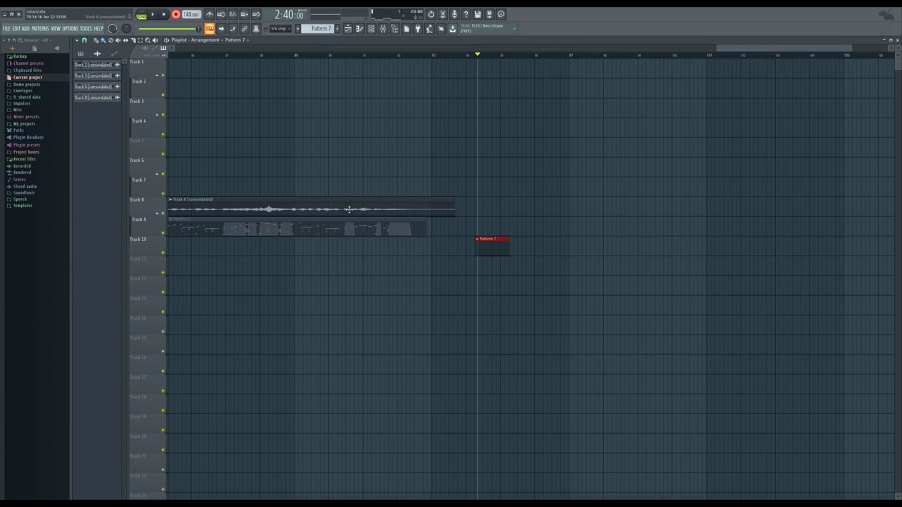
pyautogui.press('space')
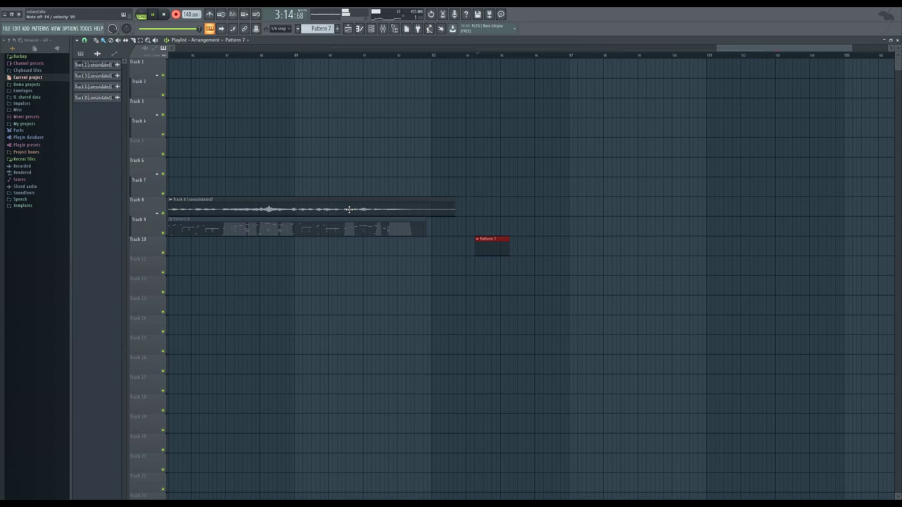
pyautogui.press('space')
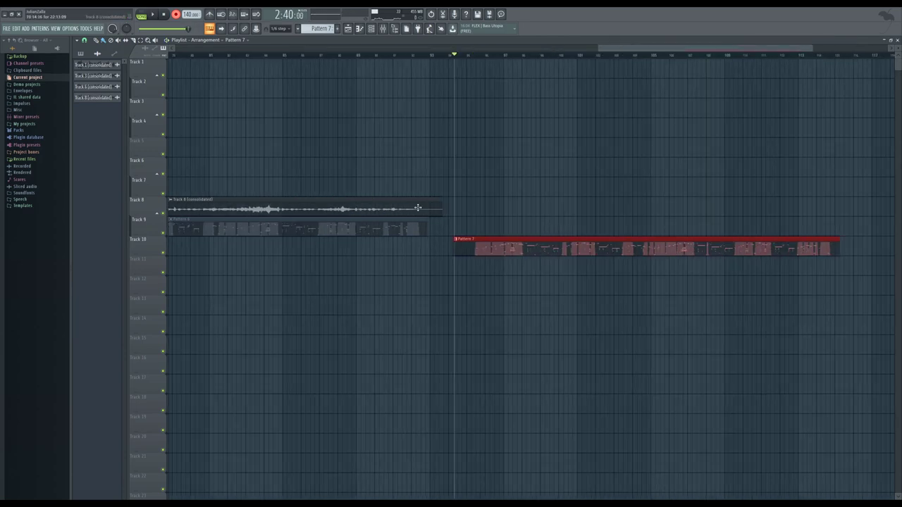
# - Consolidate Track 10 into an audio clip and render it
pyautogui.rightClick(155, 239)
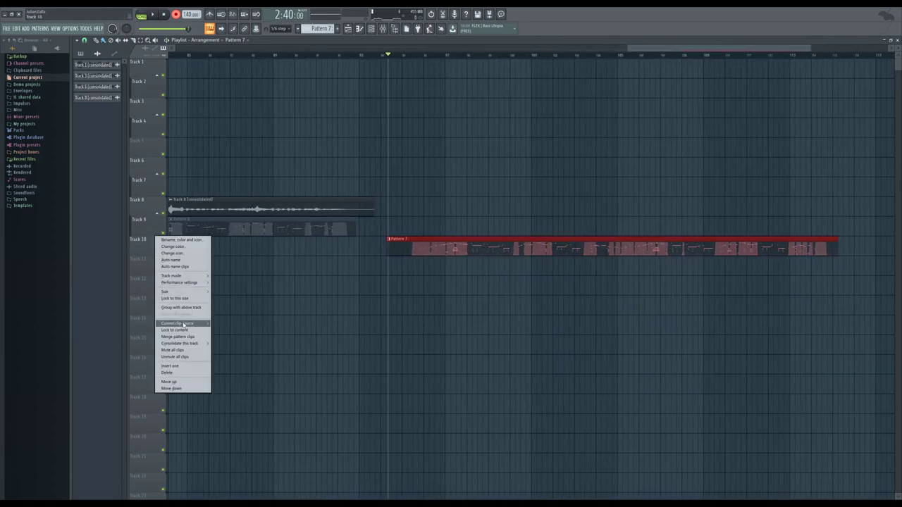
pyautogui.click(226, 350)
pyautogui.click(508, 349)
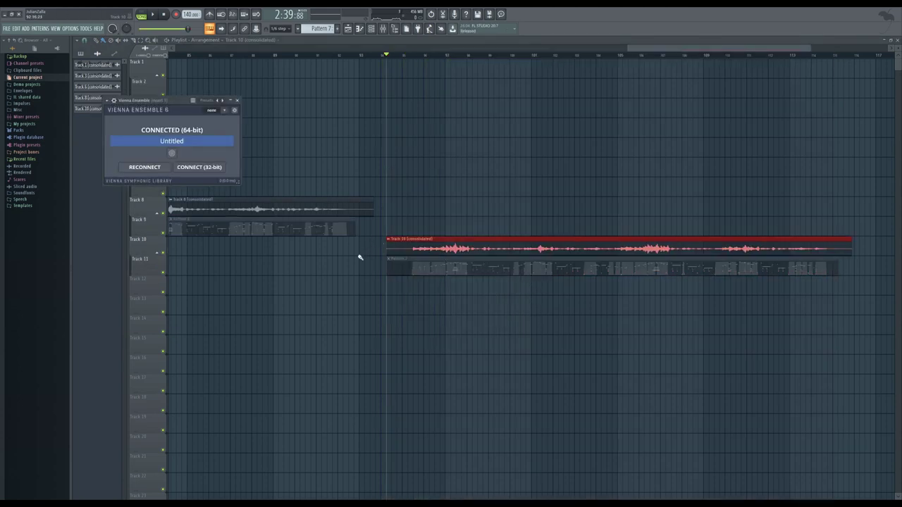
# - Create Pattern 8, place it on Track 12 after the Track 10 audio, and set the playhead at its start
pyautogui.hscroll(5, 804, 312)
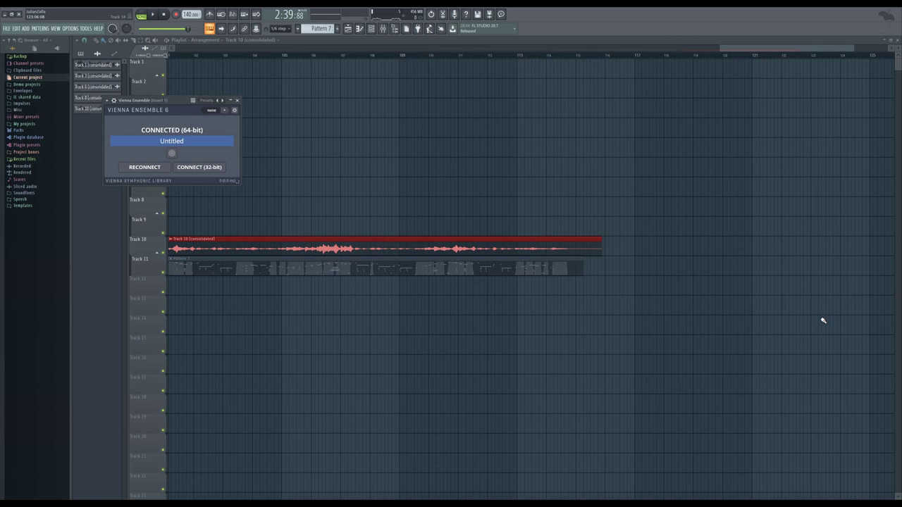
pyautogui.scroll(-2, 649, 312)
pyautogui.hscroll(2, 679, 277)
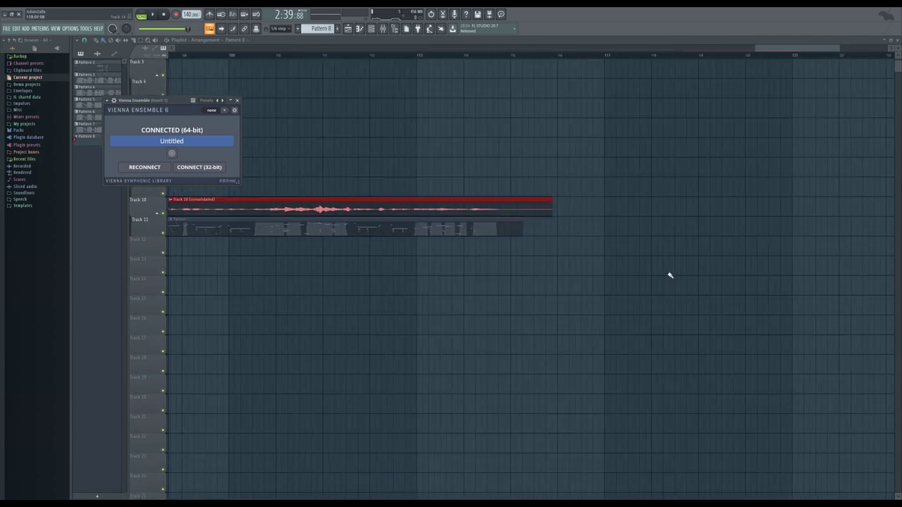
pyautogui.click(549, 244)
pyautogui.click(549, 61)
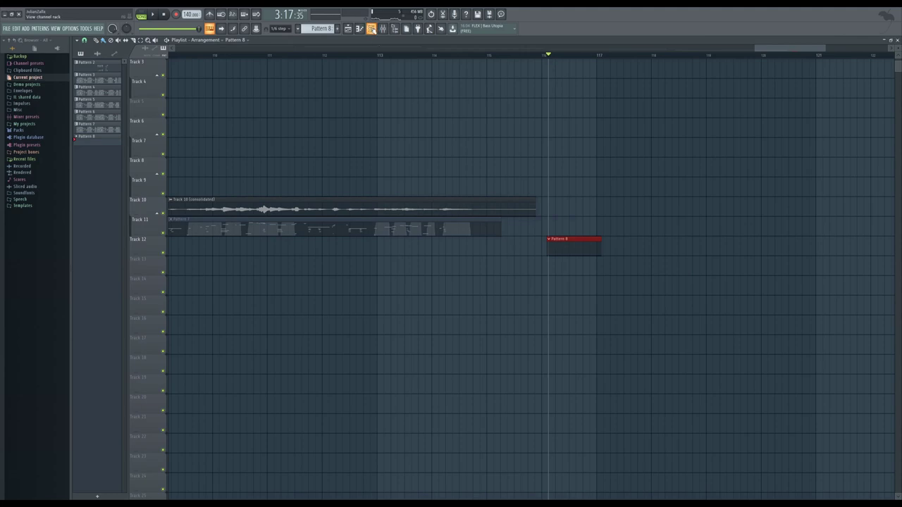
# - Lower the Mid 1 microphone completely and raise Surround to a volume of 5.1 in the Synchron Pianos mix
pyautogui.hotkey('alt', 'Tab')
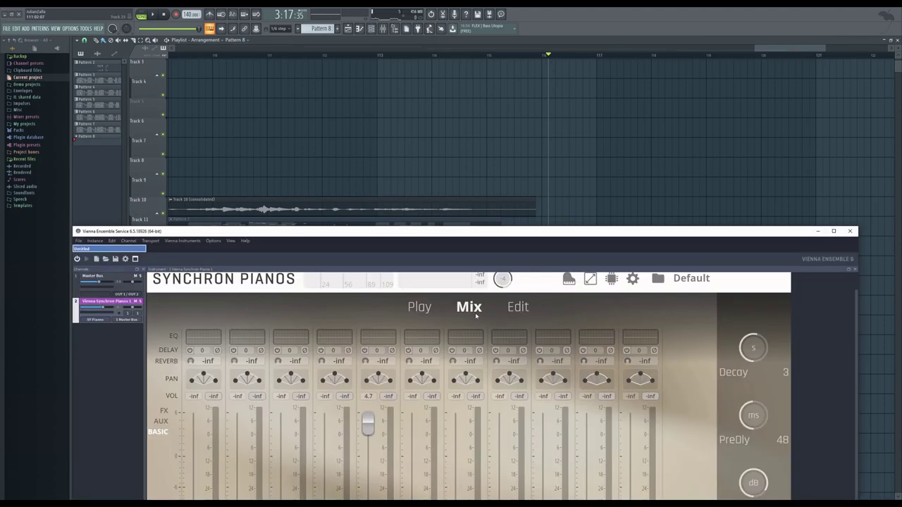
pyautogui.moveTo(482, 237); pyautogui.dragTo(473, 54)
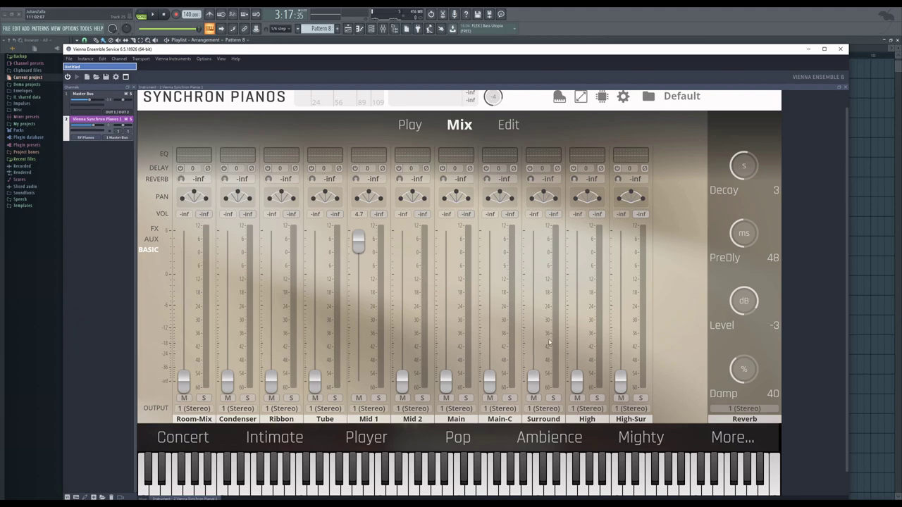
pyautogui.moveTo(534, 386); pyautogui.dragTo(537, 248)
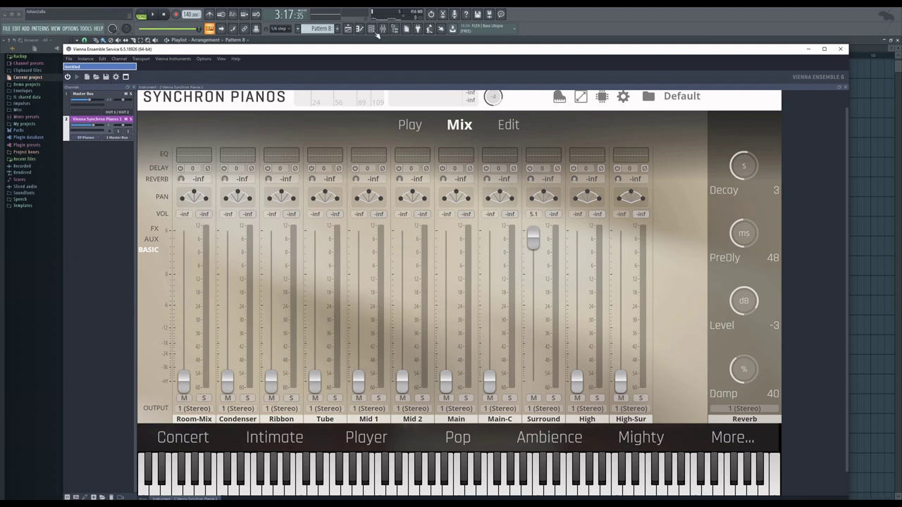
# - Show all channels in the channel rack, select the Vienna Ensemble channel, and return to the Synchron Pianos mixer to test the sound
pyautogui.hotkey('alt', 'Tab')
pyautogui.click(369, 189)
pyautogui.click(361, 199)
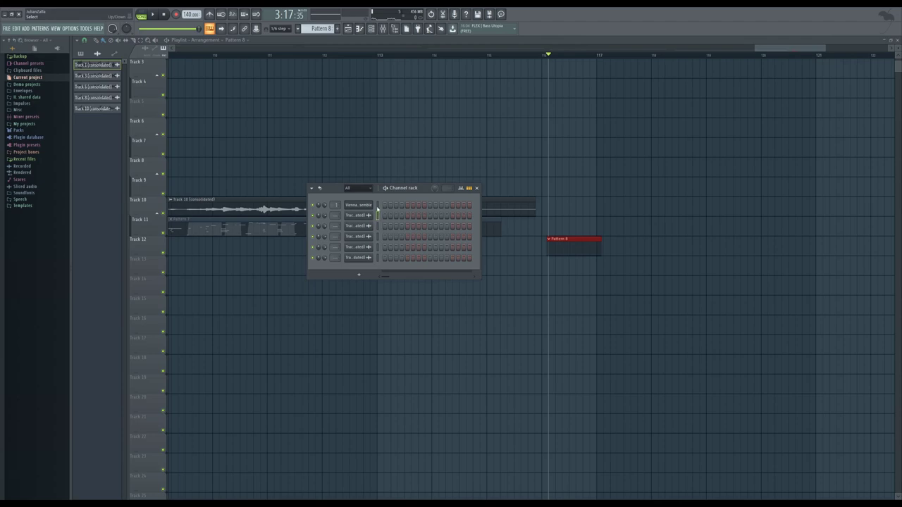
pyautogui.hotkey('alt', 'Tab')
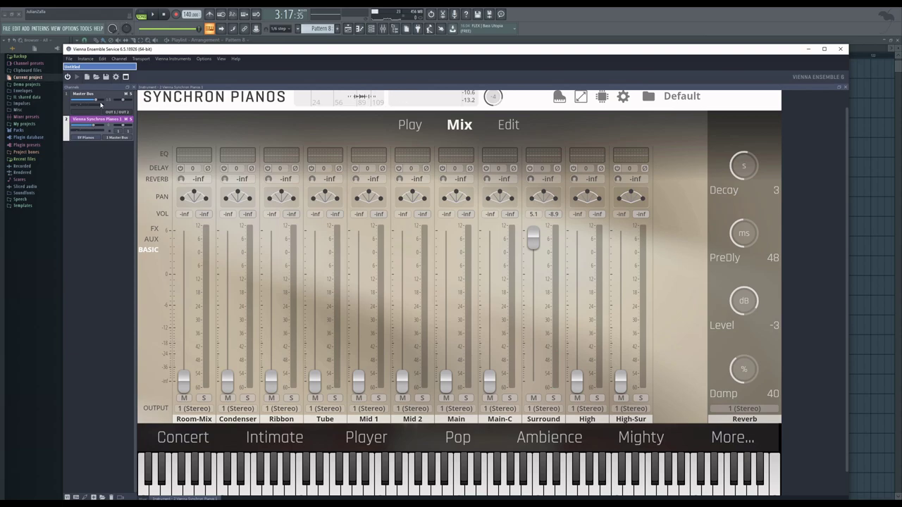
# - Return to the playlist and record a piano performance of about 21 bars with the Surround microphone into Pattern 8
pyautogui.click(348, 29)
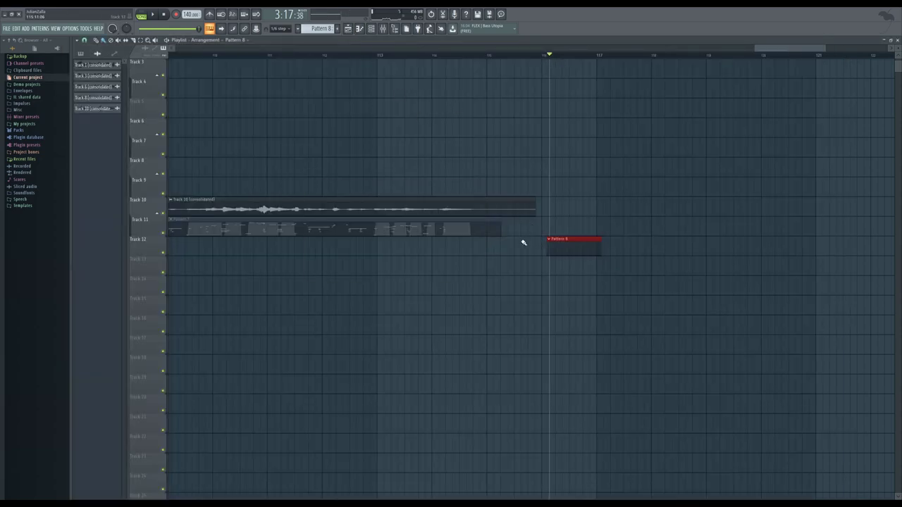
pyautogui.press('r')
pyautogui.press('space')
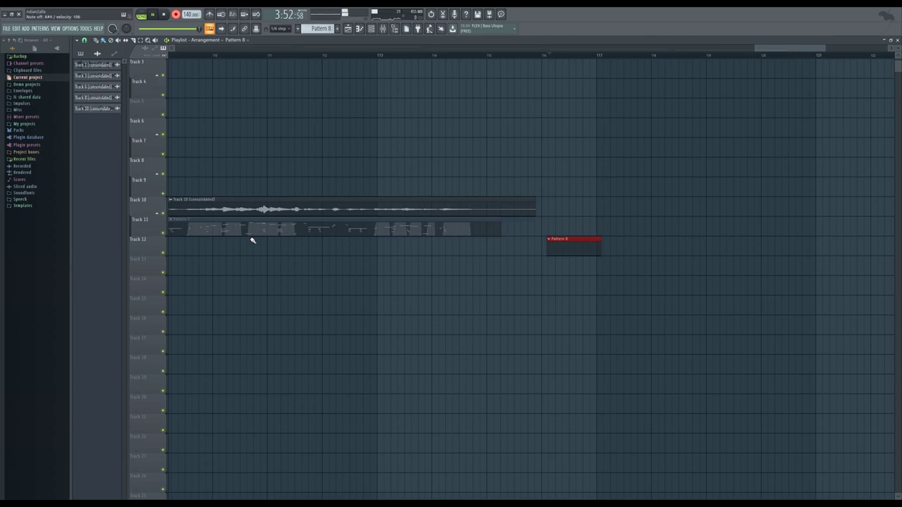
pyautogui.press('space')
# - Consolidate Track 12 into an audio clip, rendering as 32-bit float stereo WAV with 512-point sinc resampling
pyautogui.scroll(-5, 368, 264)
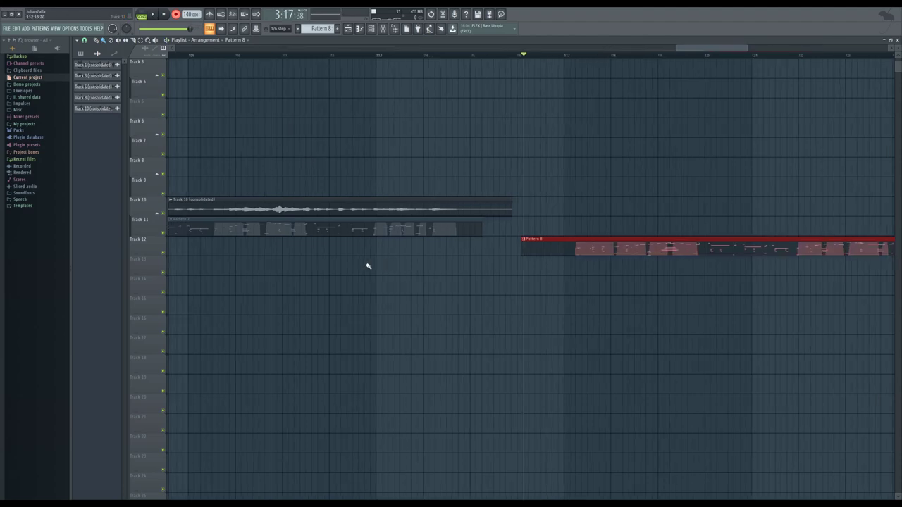
pyautogui.scroll(3, 602, 287)
pyautogui.rightClick(165, 247)
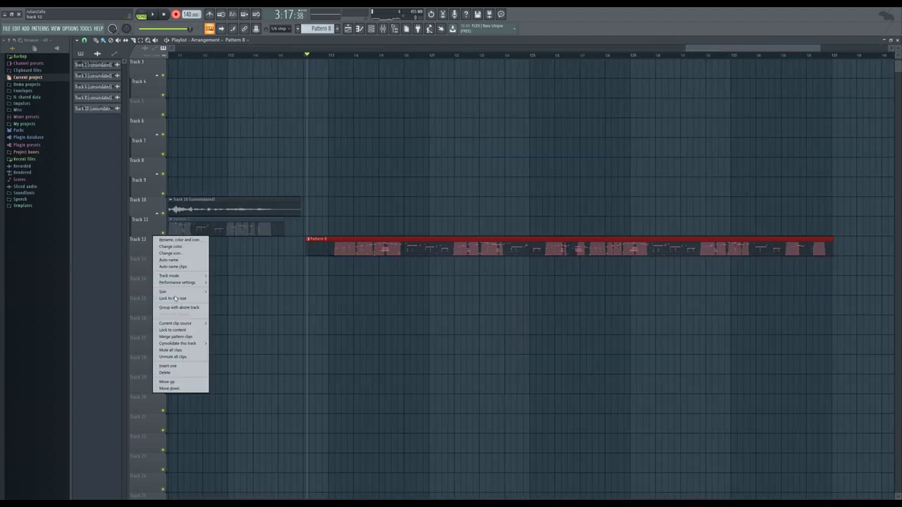
pyautogui.moveTo(196, 345)
pyautogui.click(229, 344)
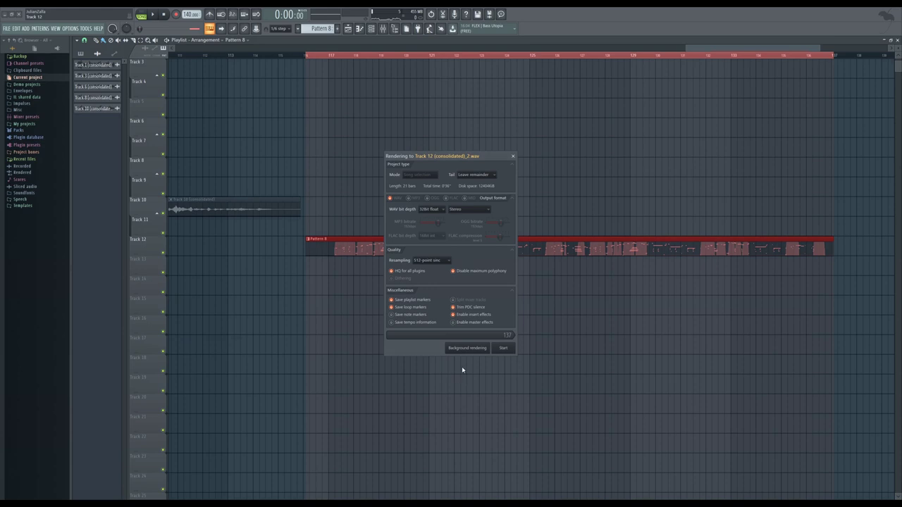
pyautogui.click(503, 347)
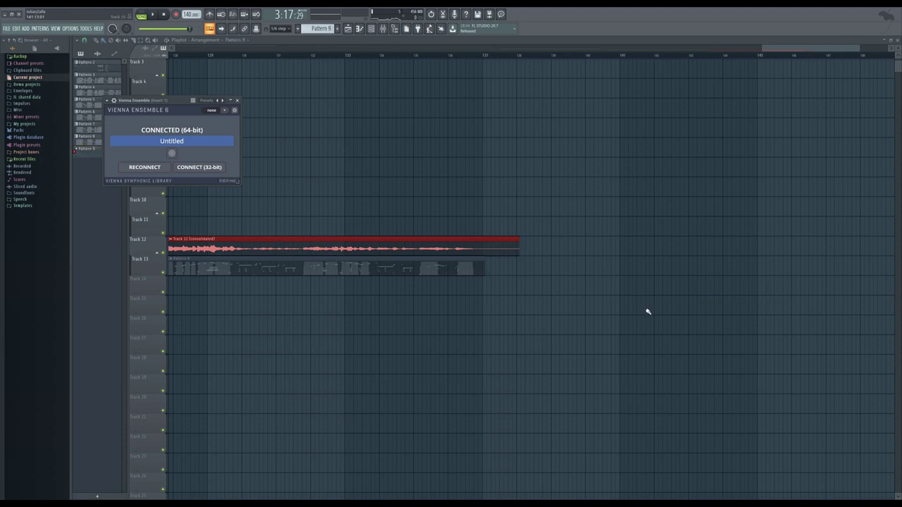
# - Create Pattern 9, place it on Track 14 after the Track 12 audio, and set the playhead at its start
pyautogui.click(525, 287)
pyautogui.scroll(2, 515, 296)
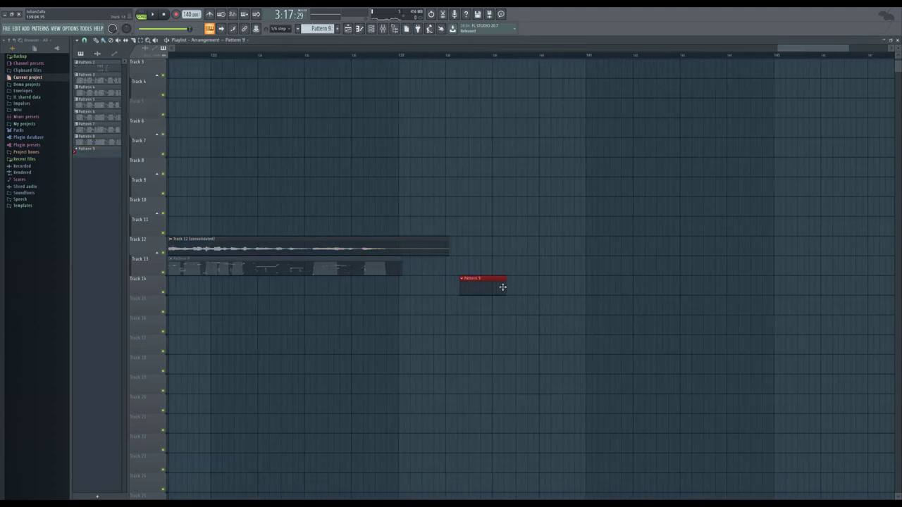
pyautogui.click(457, 59)
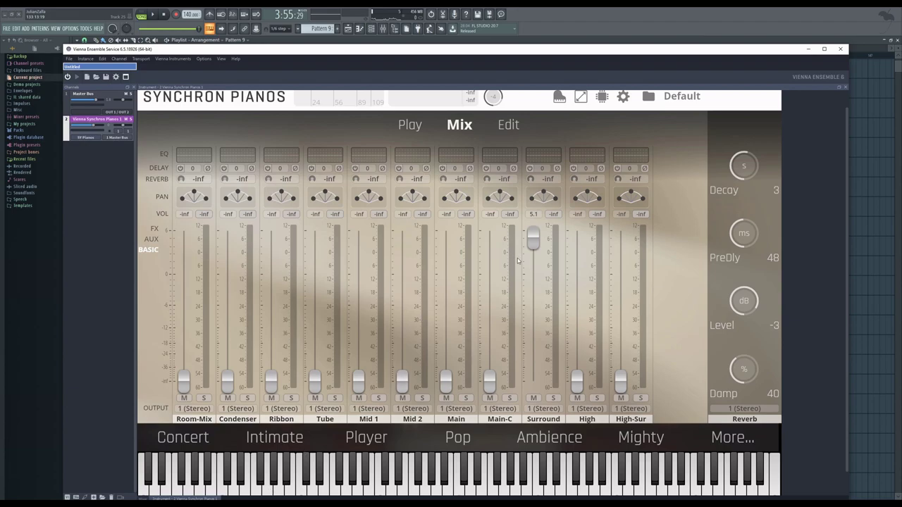
# - Turn the Surround microphone fully down and load the factory preset 03 Player Room-Mix
pyautogui.moveTo(534, 240); pyautogui.dragTo(534, 381)
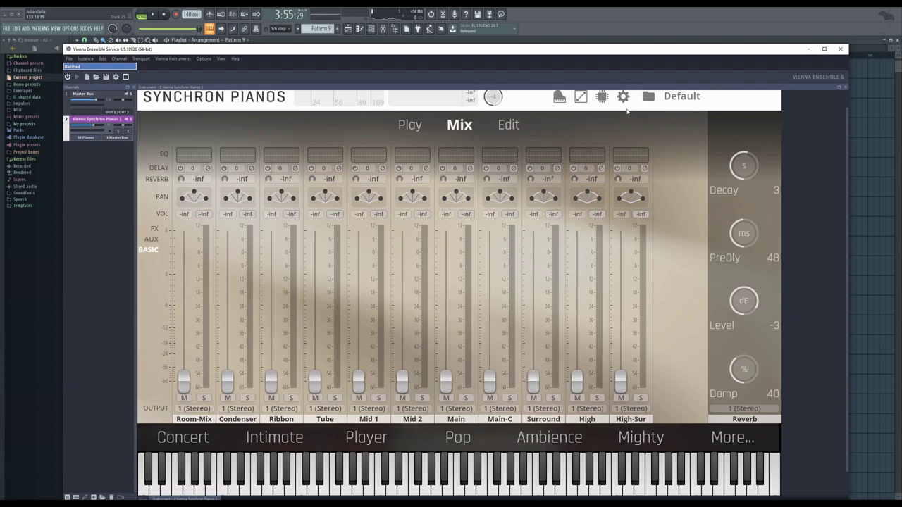
pyautogui.click(648, 97)
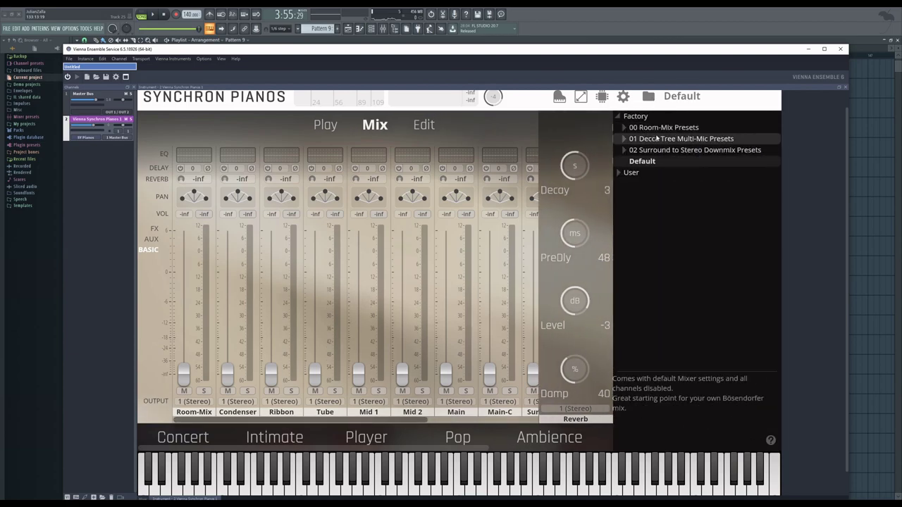
pyautogui.click(641, 128)
pyautogui.click(643, 128)
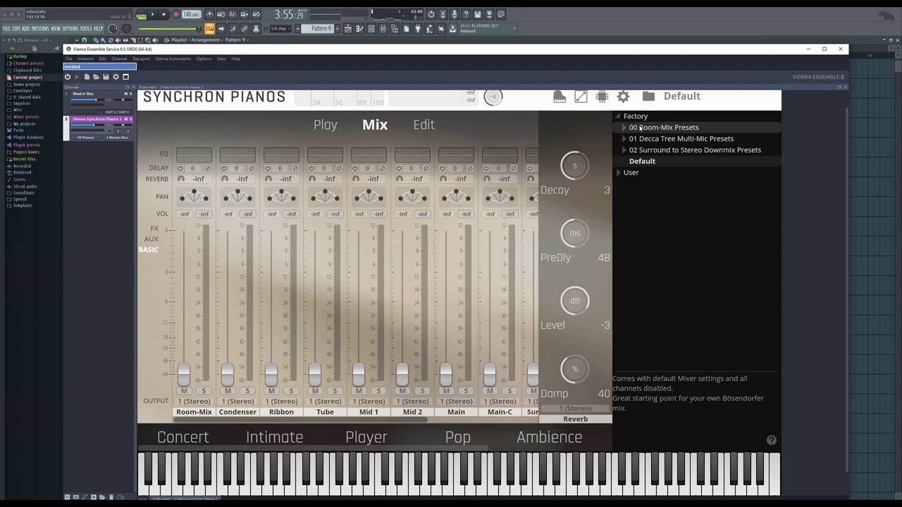
pyautogui.click(361, 441)
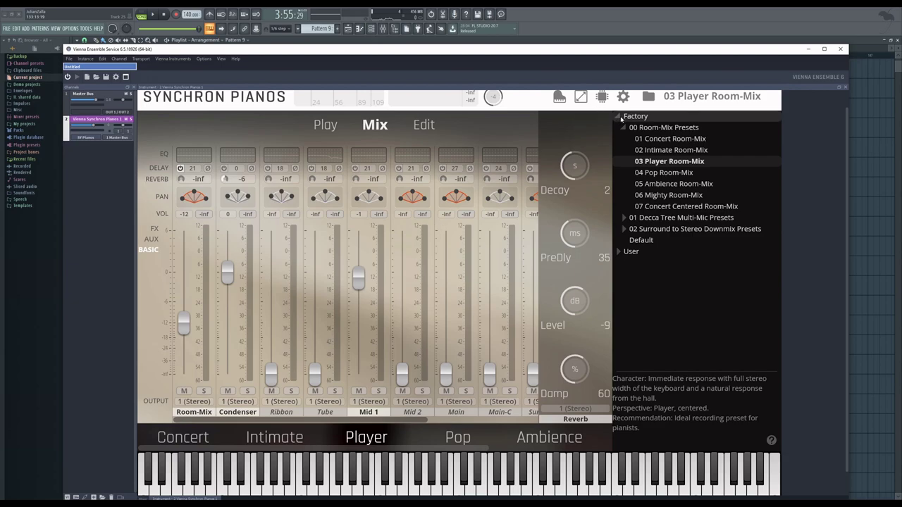
pyautogui.click(649, 95)
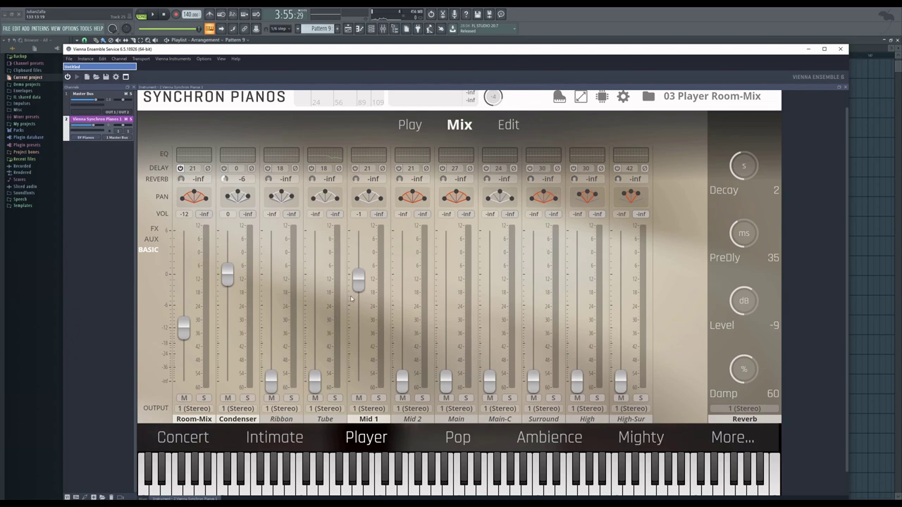
# - Set the piano's Pedal Noise to -22.76 dB, inspect the Edit page parameters, and return to the Play page
pyautogui.click(410, 125)
pyautogui.moveTo(754, 277)
pyautogui.mouseDown()
pyautogui.moveTo(754, 296)
pyautogui.moveTo(754, 277)
pyautogui.mouseUp()
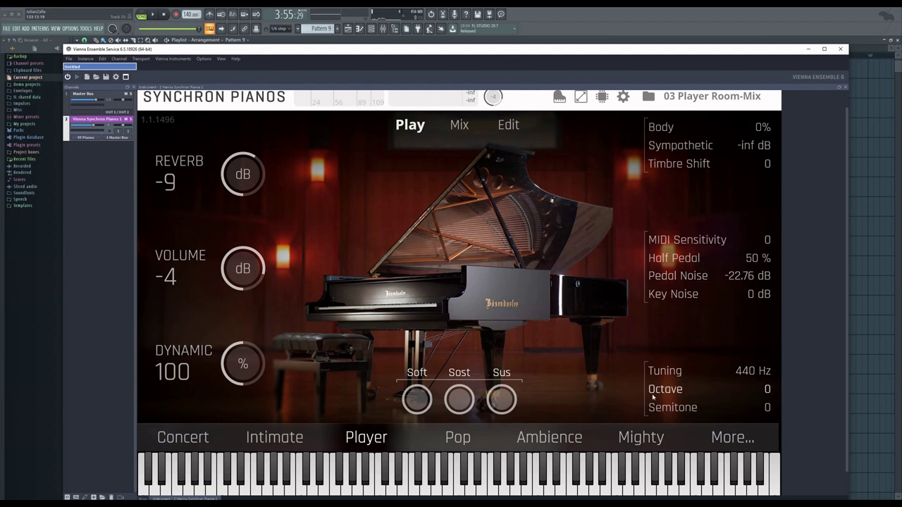
pyautogui.click(508, 125)
pyautogui.moveTo(604, 334); pyautogui.dragTo(607, 345)
pyautogui.click(410, 125)
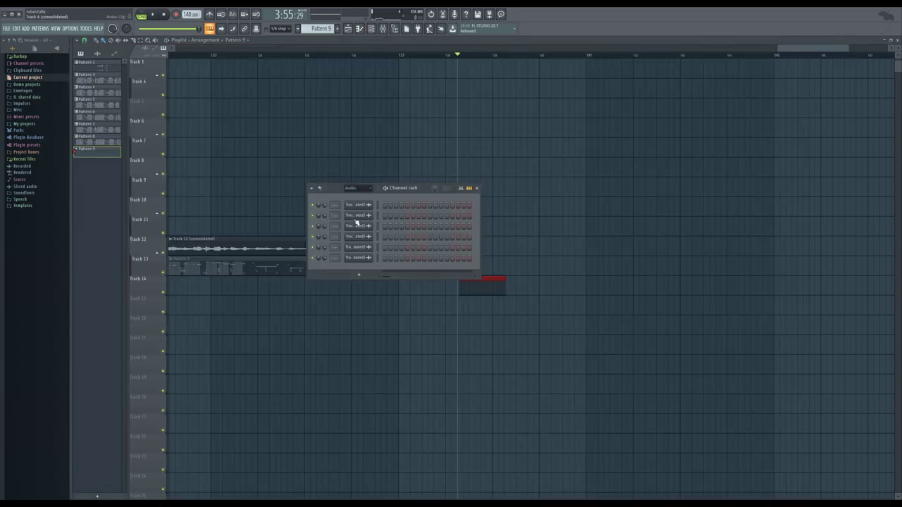
# - Show all channels in the channel rack, select the Vienna Ensemble channel, and return to the playlist
pyautogui.click(358, 188)
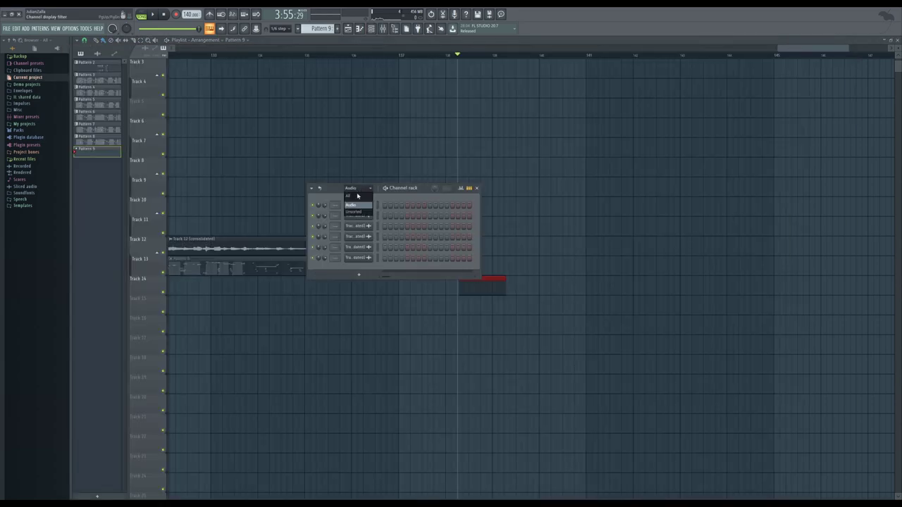
pyautogui.click(354, 198)
pyautogui.click(358, 205)
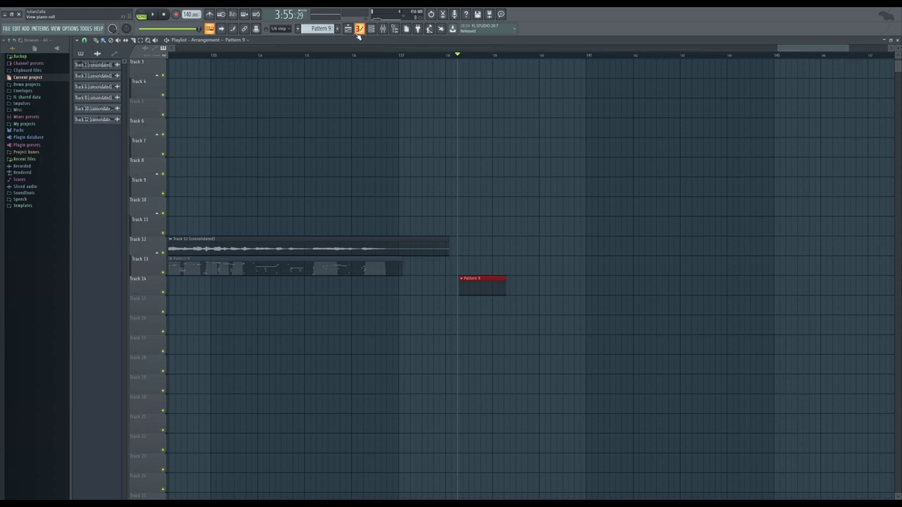
pyautogui.click(348, 28)
# - Set the playhead near the start of Pattern 9 and record a piano performance of about 20 bars with the Player Room-Mix preset
pyautogui.scroll(-2, 490, 285)
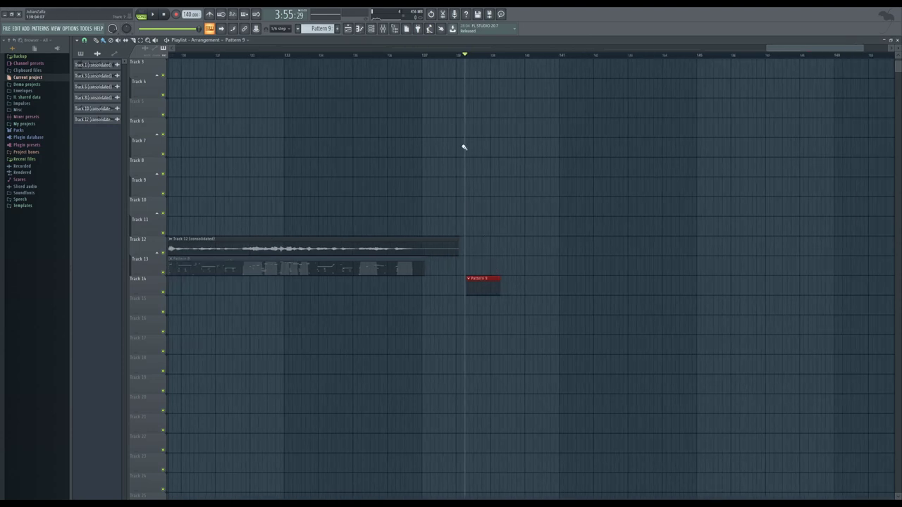
pyautogui.scroll(-2, 393, 235)
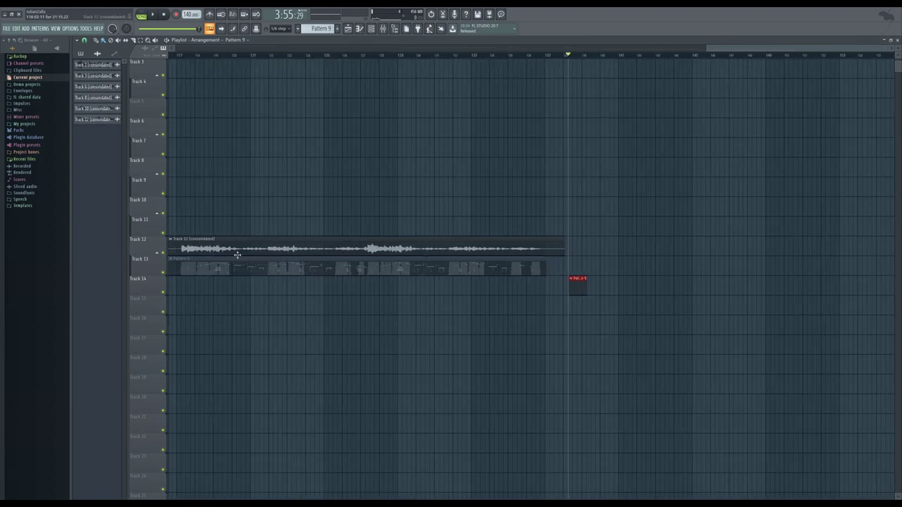
pyautogui.scroll(-4, 337, 269)
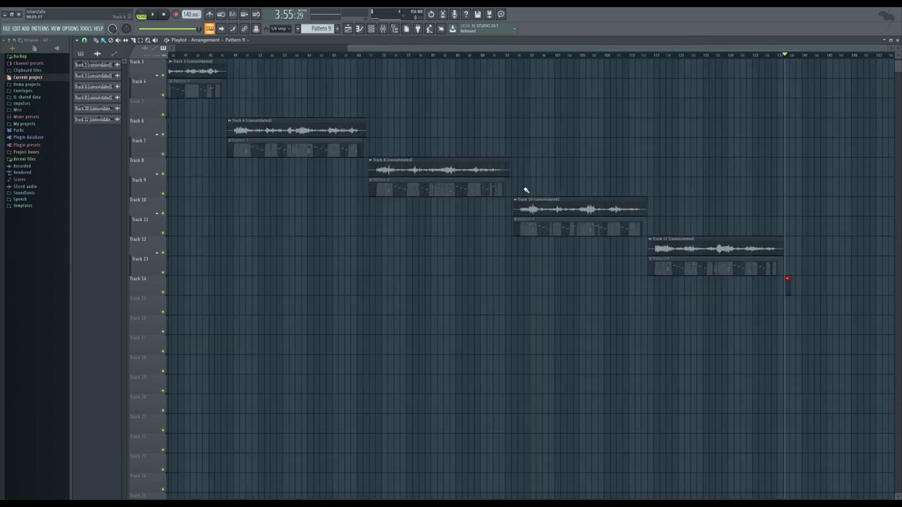
pyautogui.scroll(6, 820, 310)
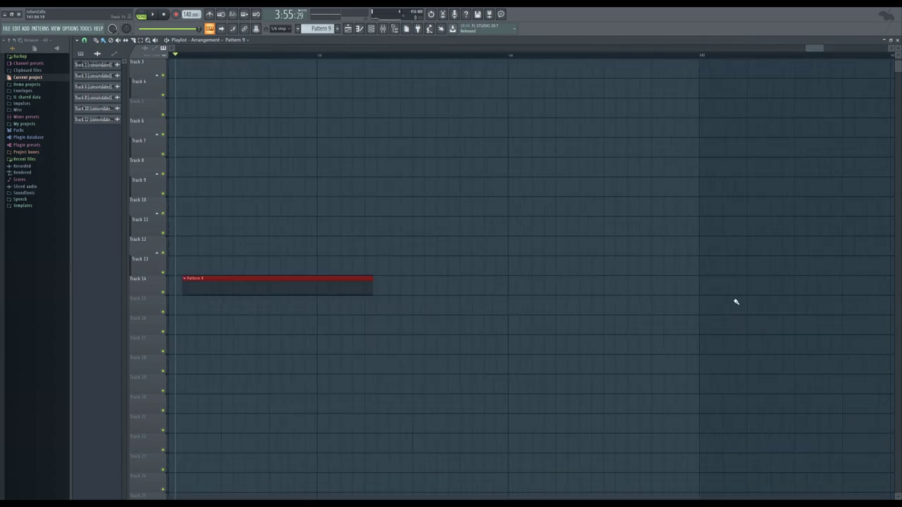
pyautogui.scroll(-1, 535, 265)
pyautogui.scroll(2, 487, 264)
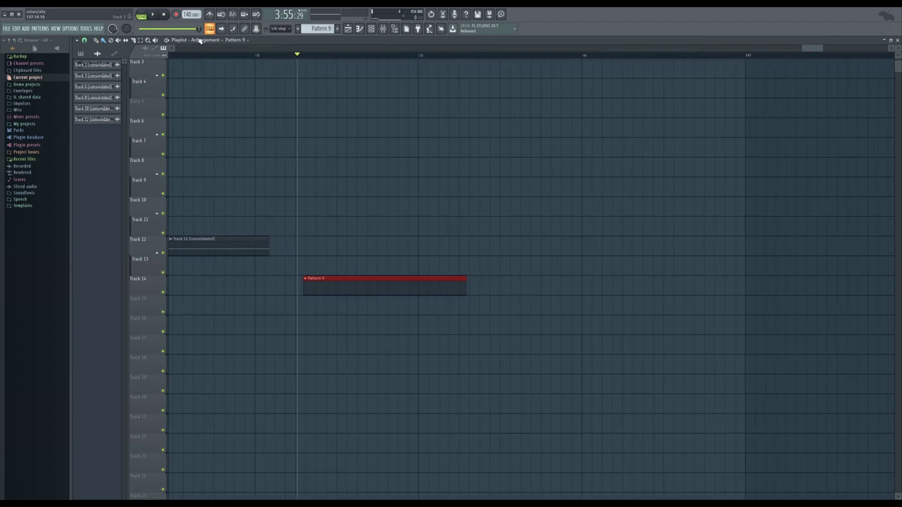
pyautogui.click(74, 29)
pyautogui.click(74, 30)
pyautogui.click(316, 56)
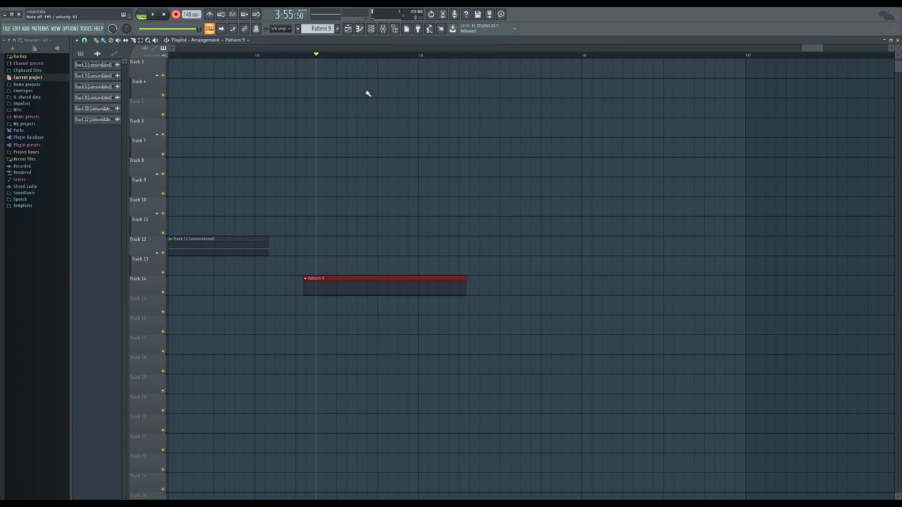
pyautogui.press('space')
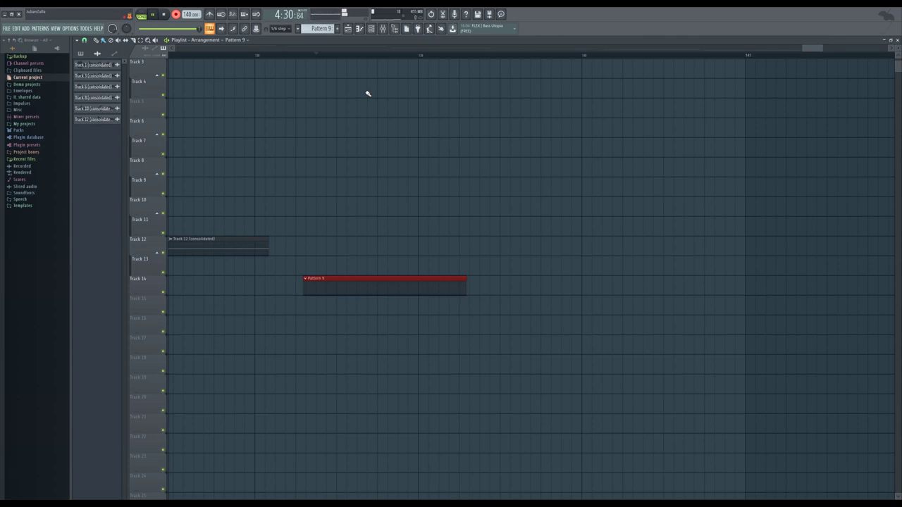
pyautogui.press('space')
# - Consolidate Track 14 into an audio clip, rendering the recorded Pattern 9
pyautogui.scroll(-4, 425, 195)
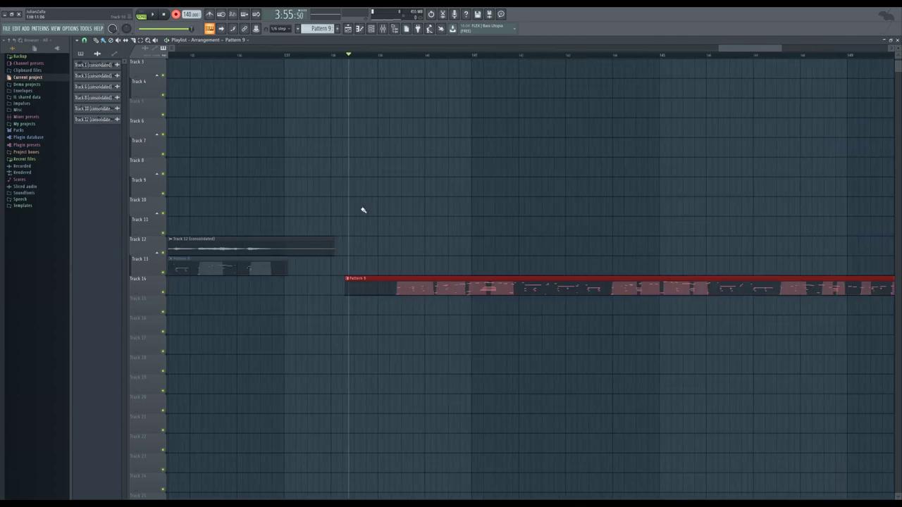
pyautogui.rightClick(137, 299)
pyautogui.moveTo(192, 386)
pyautogui.click(220, 384)
pyautogui.click(503, 348)
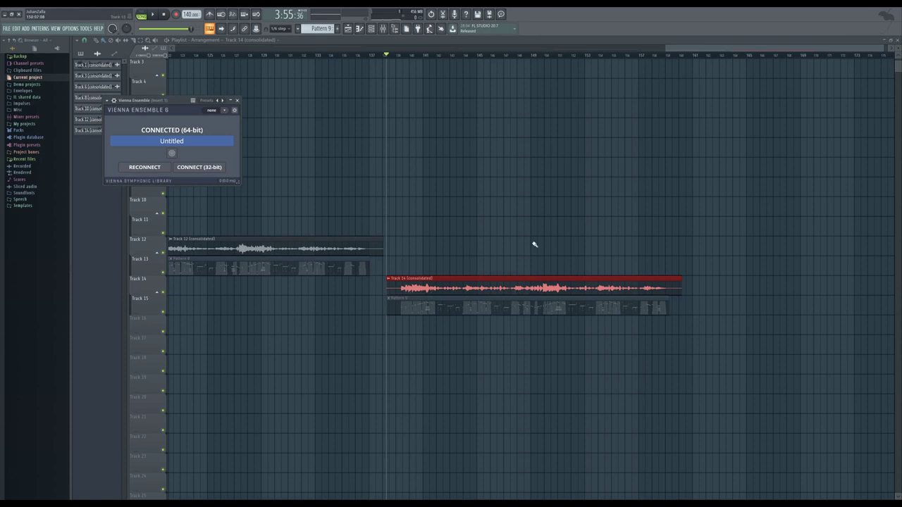
# - Create Pattern 10, place it on Track 16 after the Track 14 audio, and set the playhead at its start
pyautogui.scroll(-2, 465, 261)
pyautogui.scroll(2, 529, 189)
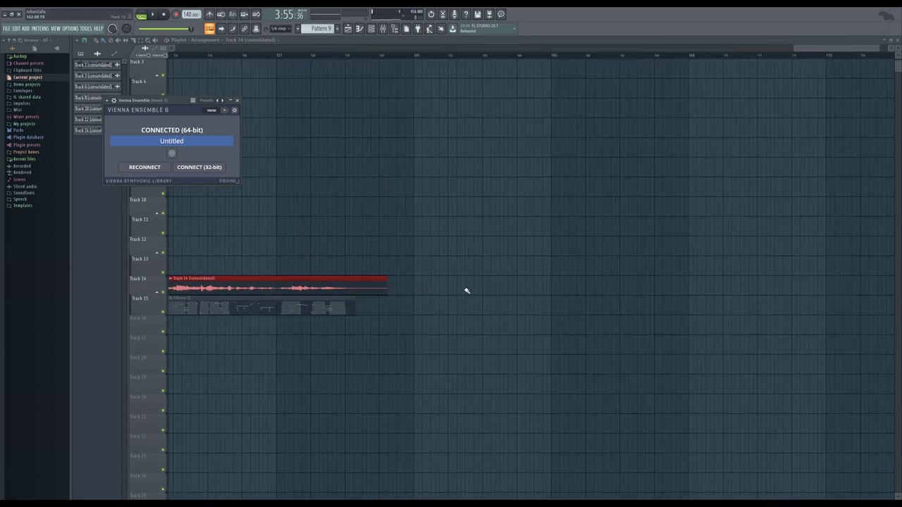
pyautogui.press('F4')
pyautogui.scroll(-2, 437, 317)
pyautogui.click(387, 278)
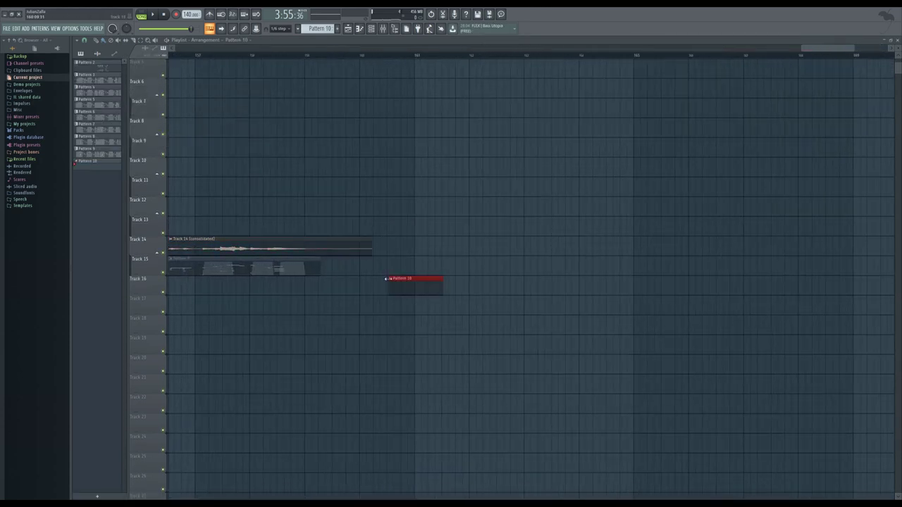
pyautogui.click(386, 55)
# - Reopen Synchron Pianos and set mixer levels: Ribbon -4.3, Tube -5.3, Main -9.5, Surround -3.5, High -7.6 and High-Sur -4.3
pyautogui.click(371, 28)
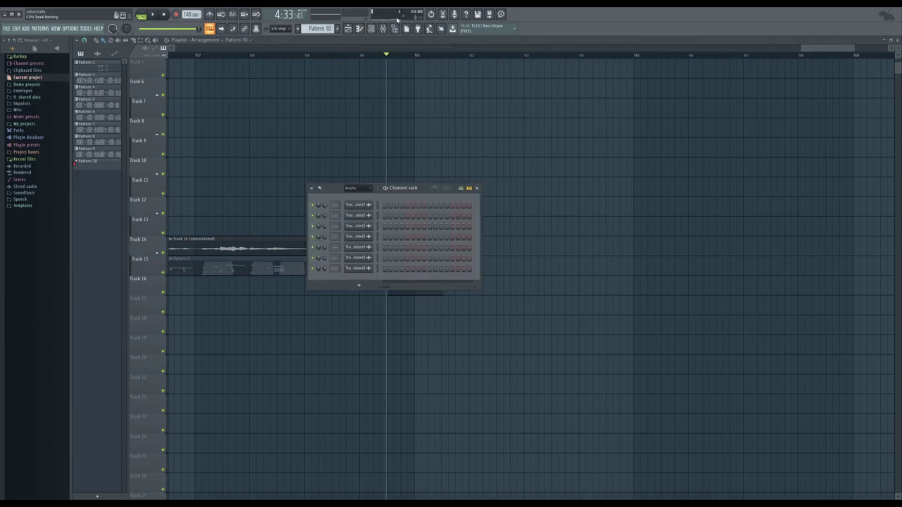
pyautogui.click(363, 188)
pyautogui.click(356, 196)
pyautogui.click(367, 205)
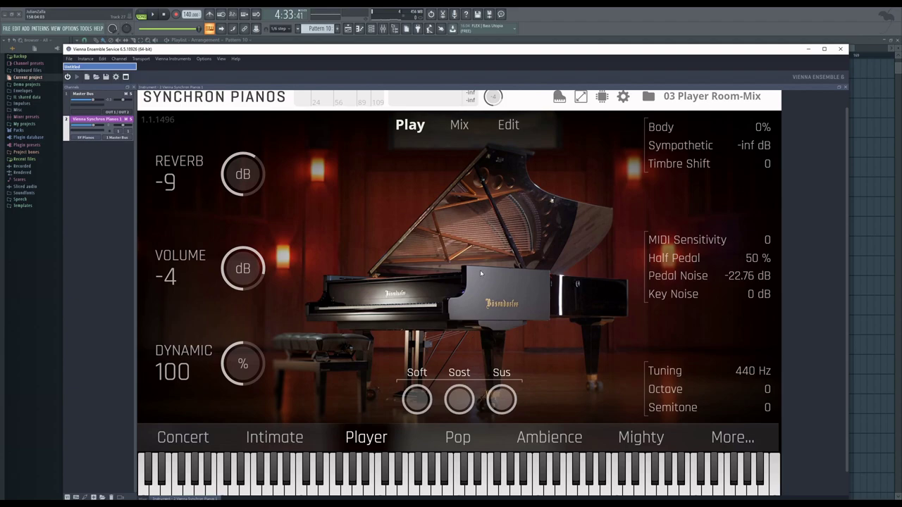
pyautogui.click(459, 125)
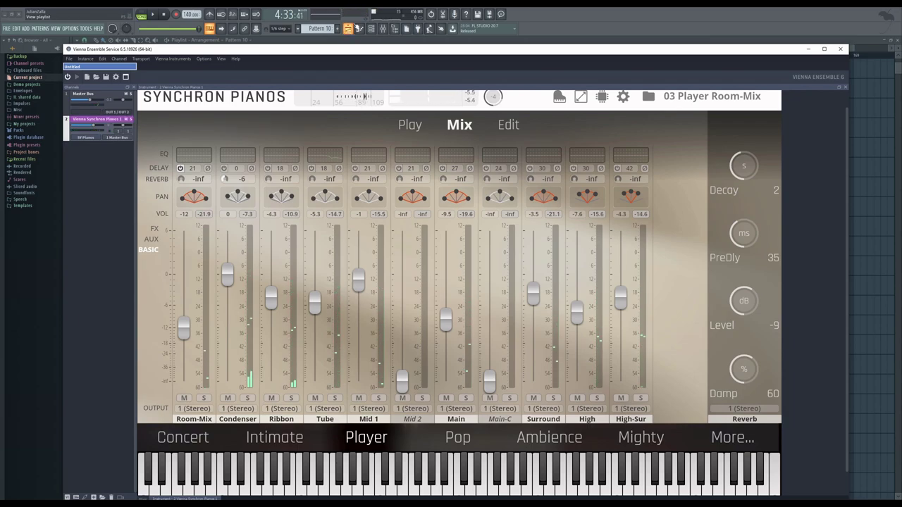
# - Return to the playlist and record a piano performance of about 22 bars with the customized microphone mix into Pattern 10
pyautogui.click(348, 28)
pyautogui.click(348, 28)
pyautogui.click(394, 282)
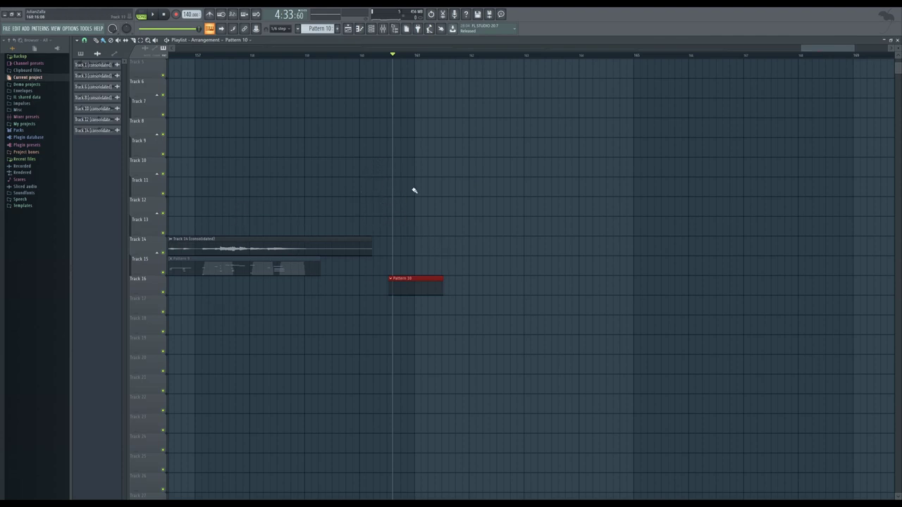
pyautogui.press('r')
pyautogui.press('space')
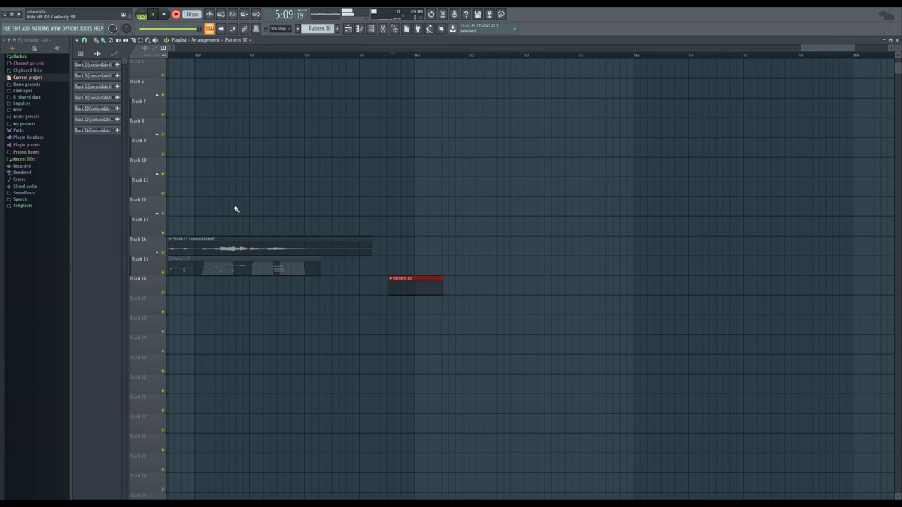
pyautogui.press('space')
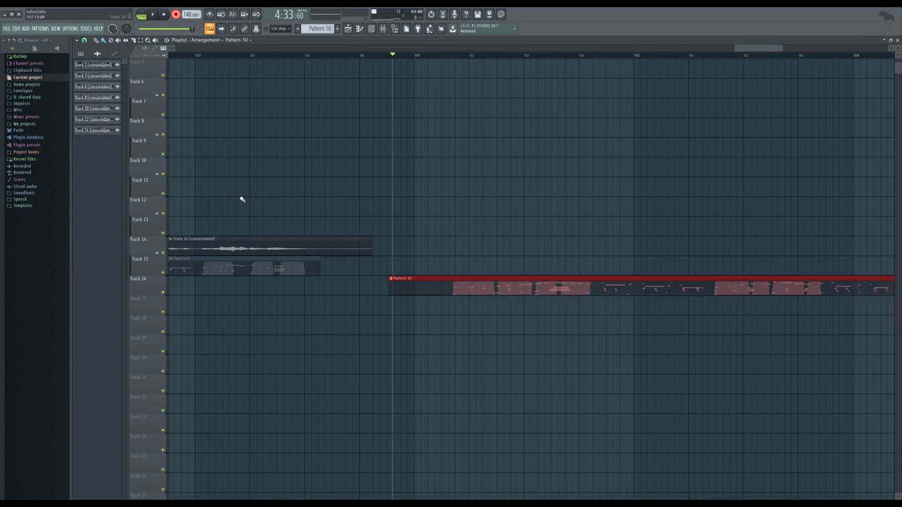
# - Consolidate Track 16 into an audio clip, rendering the recorded Pattern 10
pyautogui.scroll(-2, 342, 258)
pyautogui.scroll(-1, 282, 261)
pyautogui.rightClick(156, 259)
pyautogui.moveTo(182, 363)
pyautogui.click(231, 364)
pyautogui.click(502, 349)
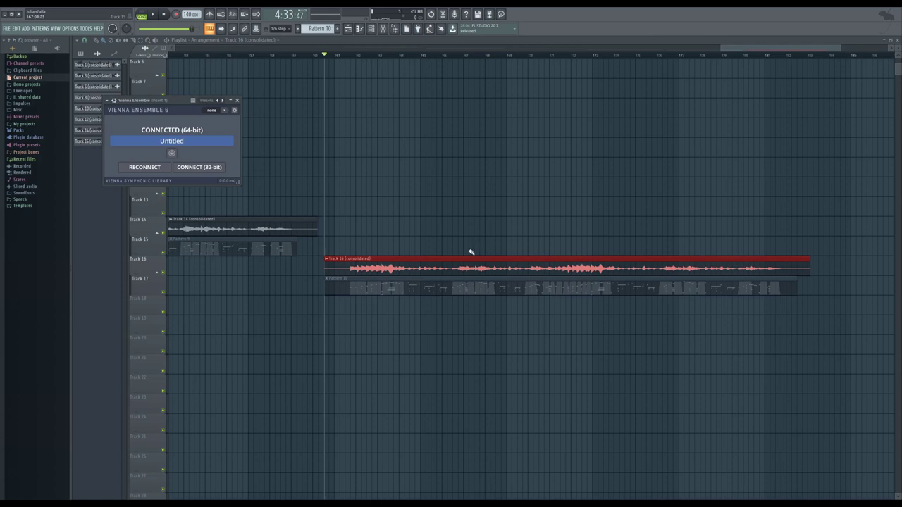
# - Switch the Synchron Pianos instrument from the Bösendorfer Imperial to the Steinway D-274 and close the piano selection
pyautogui.hscroll(-4, 428, 206)
pyautogui.hscroll(4, 876, 324)
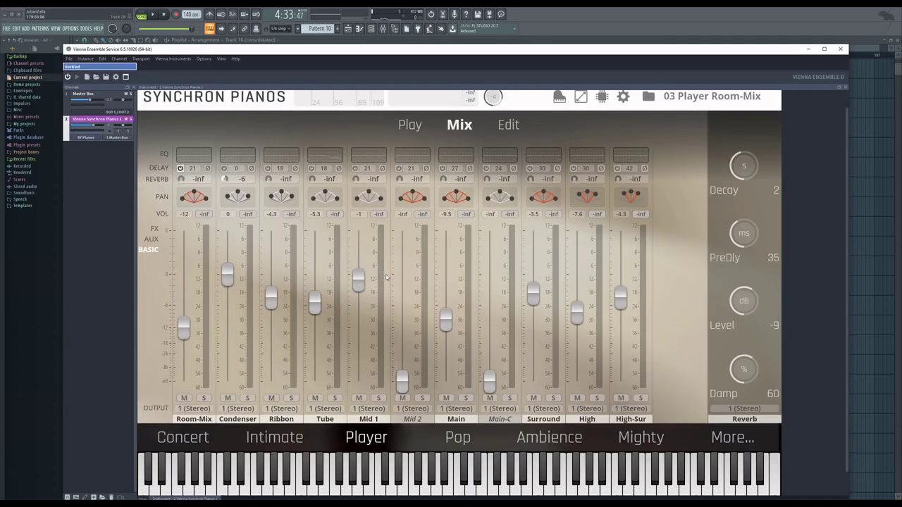
pyautogui.click(410, 124)
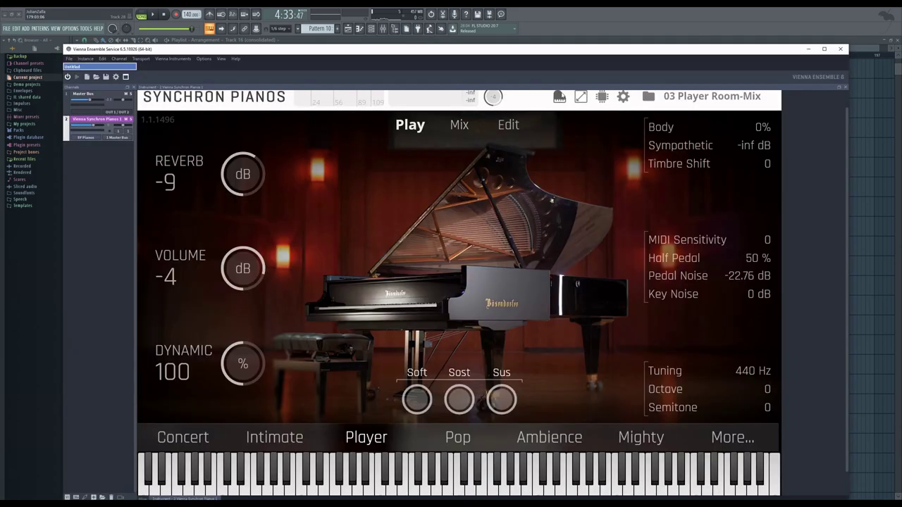
pyautogui.click(479, 183)
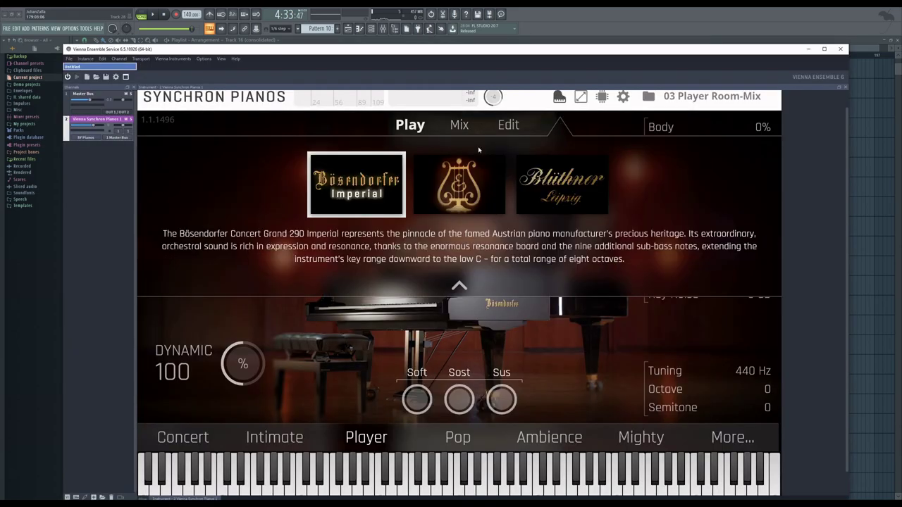
pyautogui.click(436, 185)
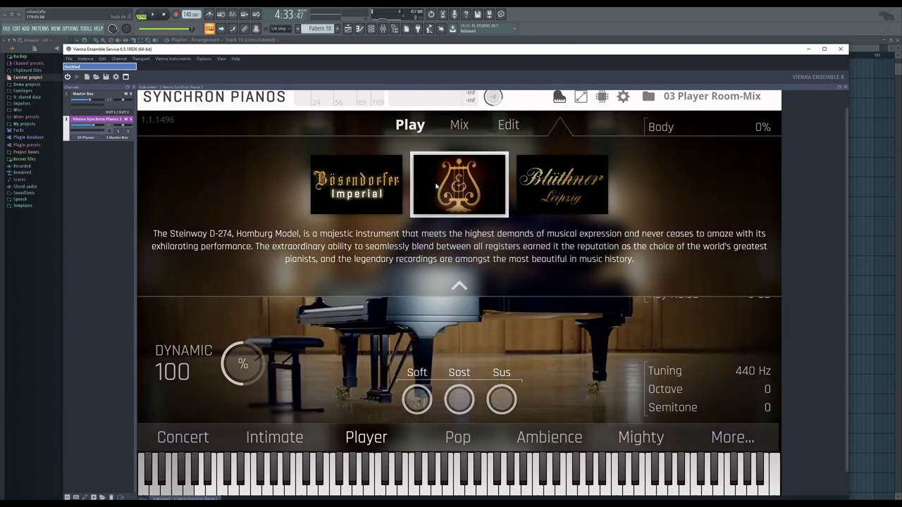
pyautogui.click(560, 99)
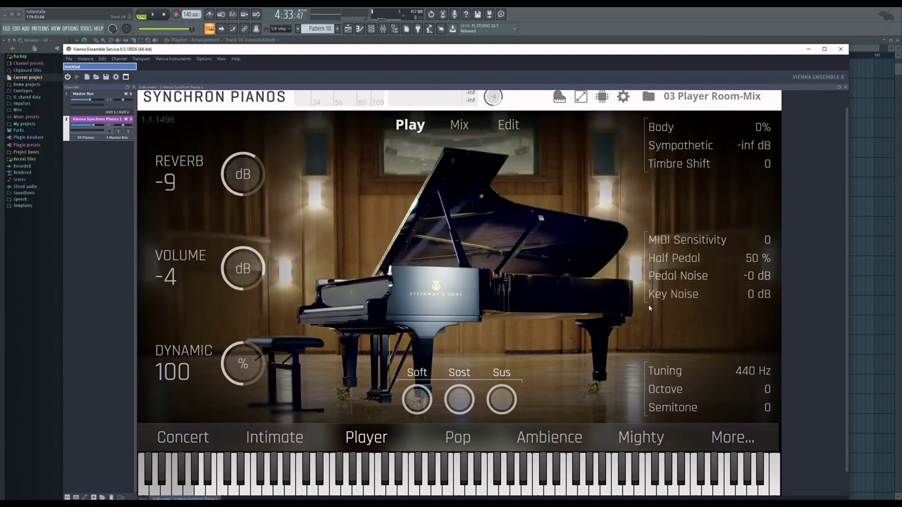
# - Load the factory Default preset for the Steinway D-274 and close the preset browser
pyautogui.click(695, 101)
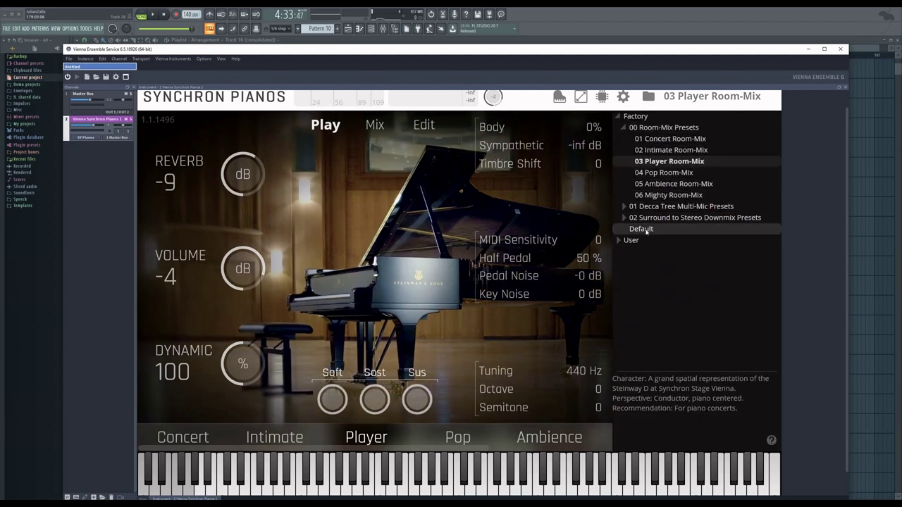
pyautogui.click(643, 229)
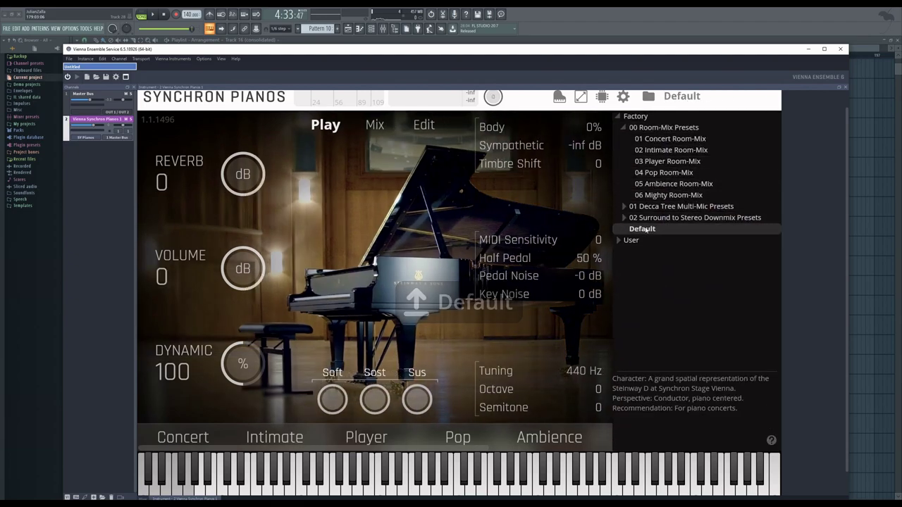
pyautogui.click(648, 96)
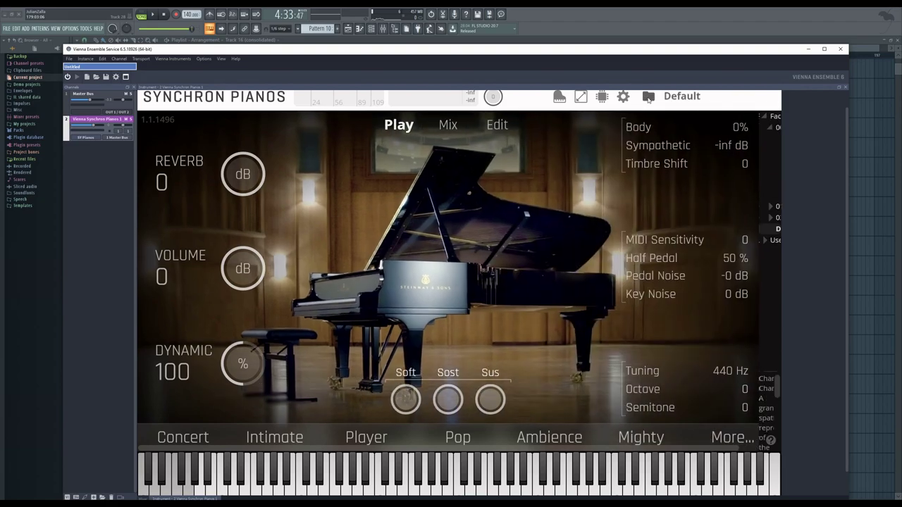
# - Set the Steinway D-274's Pedal Noise to -21.29 dB, adjust a parameter on its Edit page, and bring up its microphone mixer
pyautogui.moveTo(750, 276); pyautogui.dragTo(751, 282)
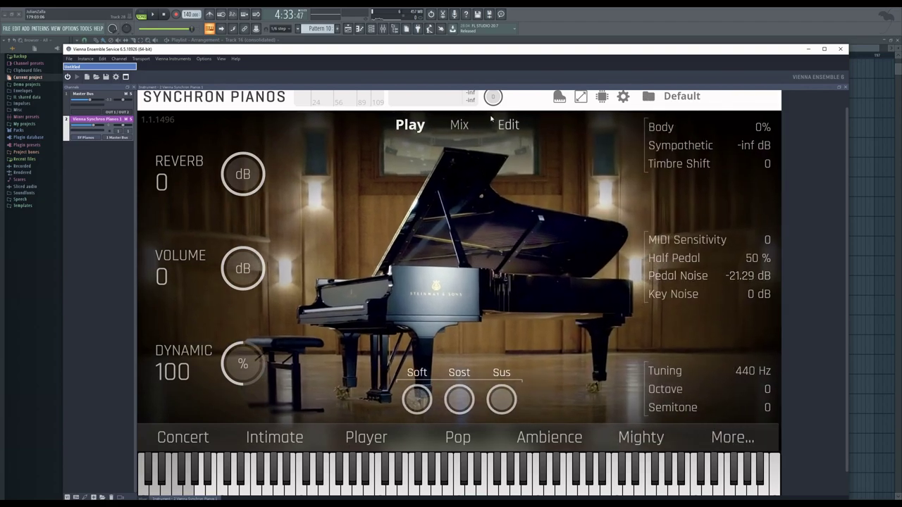
pyautogui.click(508, 125)
pyautogui.moveTo(600, 343)
pyautogui.mouseDown()
pyautogui.moveTo(600, 331)
pyautogui.moveTo(604, 353)
pyautogui.mouseUp()
pyautogui.click(459, 125)
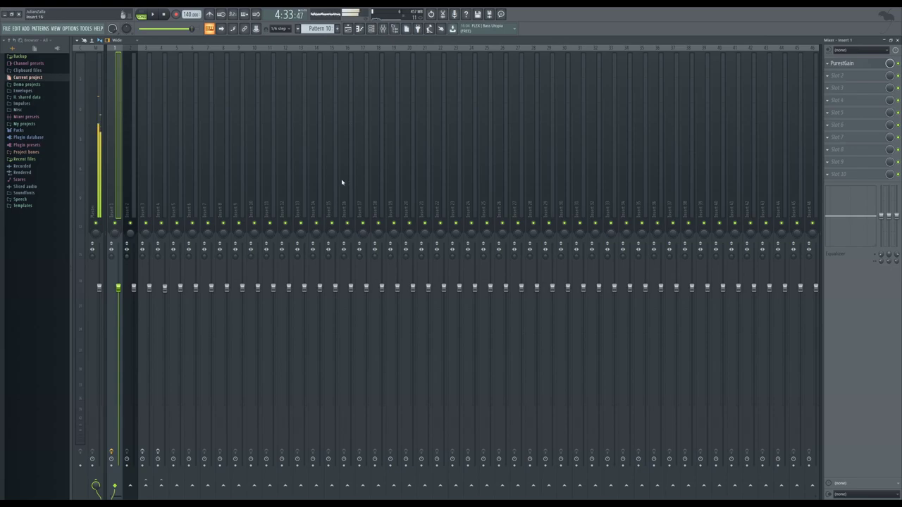
pyautogui.click(372, 28)
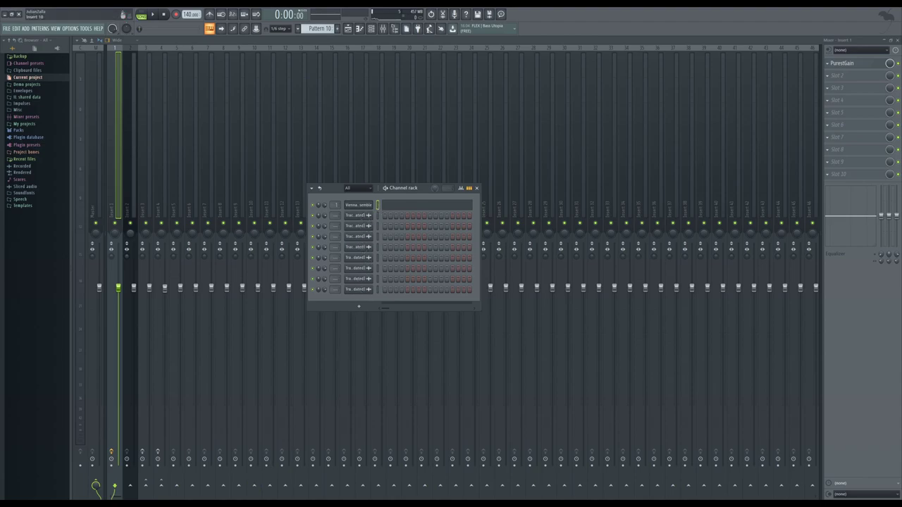
pyautogui.click(360, 204)
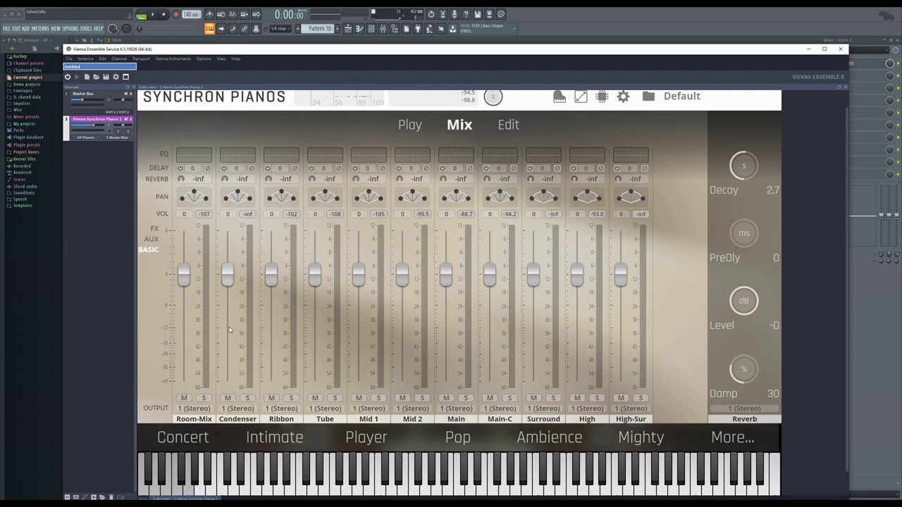
# - Create Pattern 11, place it on Track 18 after the Track 16 take, and set the playback position at its start
pyautogui.click(348, 30)
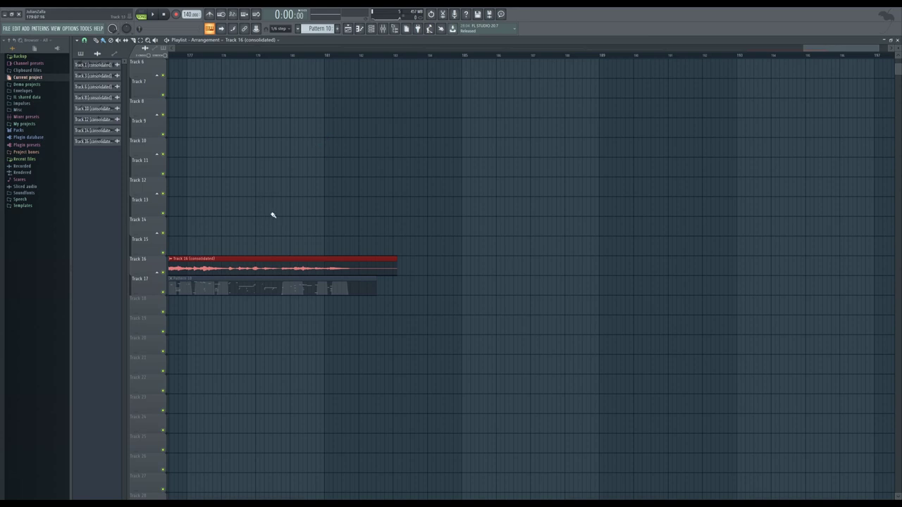
pyautogui.scroll(-2, 304, 239)
pyautogui.press('F4')
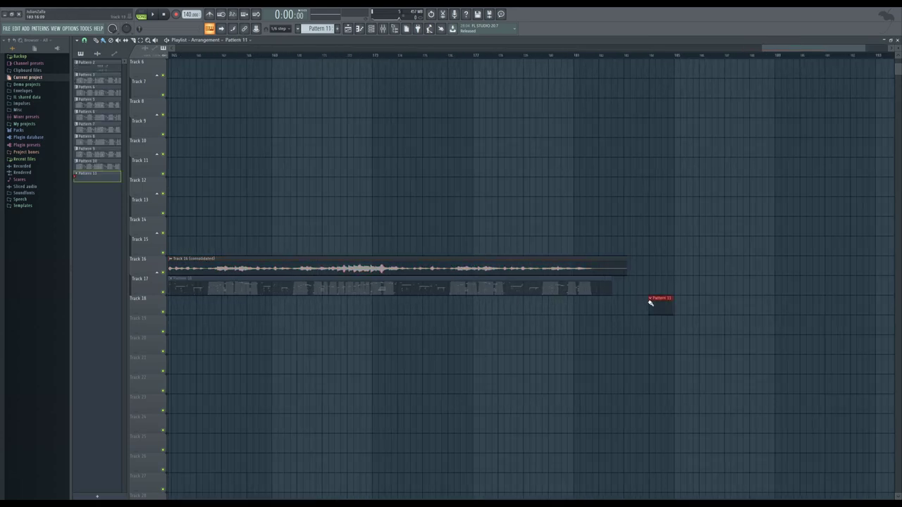
pyautogui.click(651, 304)
pyautogui.scroll(5, 705, 310)
pyautogui.click(396, 55)
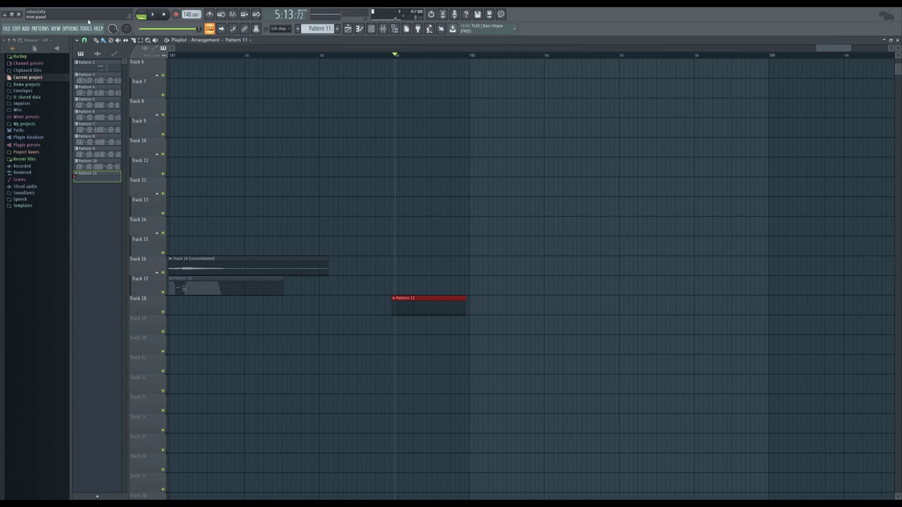
# - Arm recording and record a Steinway performance with the Default preset into Pattern 11
pyautogui.click(175, 14)
pyautogui.press('space')
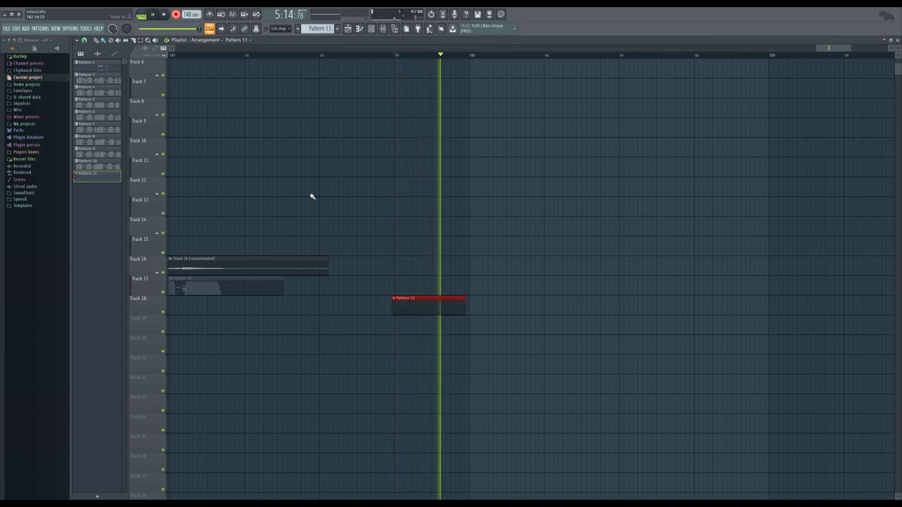
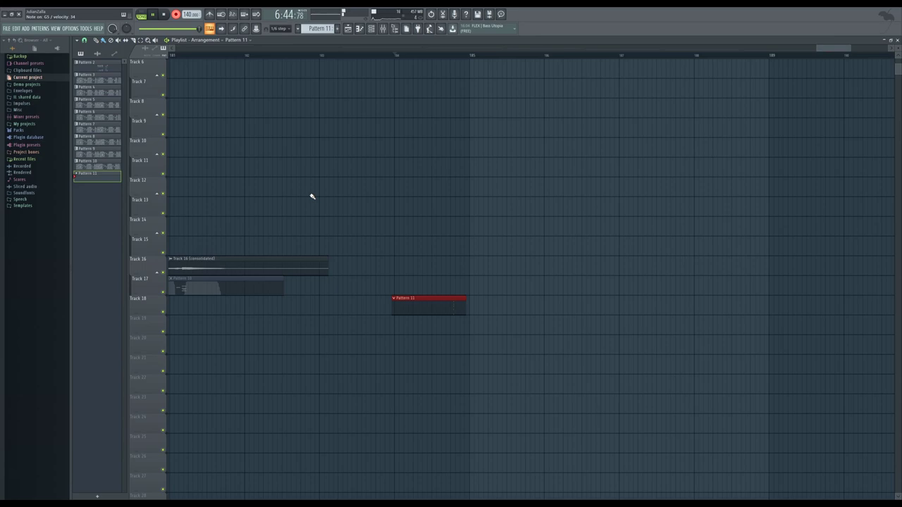
pyautogui.press('space')
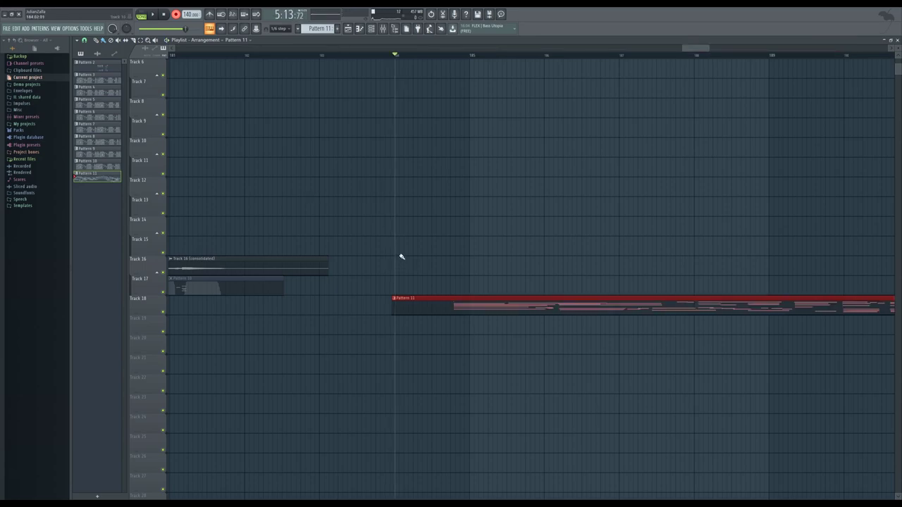
# - Consolidate Track 18 from the track start, rendering the recorded Pattern 11 to an audio clip
pyautogui.scroll(-3, 374, 292)
pyautogui.rightClick(156, 302)
pyautogui.moveTo(201, 403)
pyautogui.click(233, 404)
pyautogui.click(505, 348)
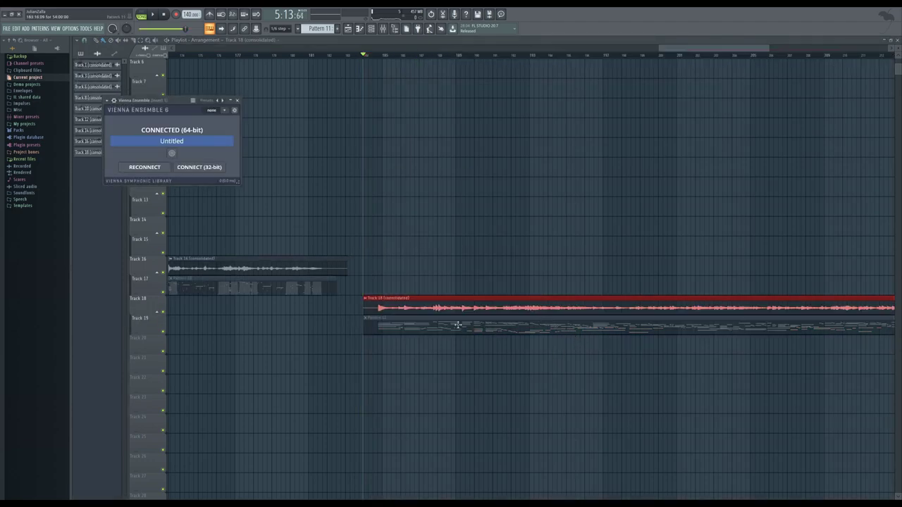
# - Create Pattern 12, place it on Track 20 after the Track 18 take, and set the playback position near its start
pyautogui.keyDown('ctrl'); pyautogui.scroll(-3, 644, 364); pyautogui.keyUp('ctrl')
pyautogui.keyDown('ctrl'); pyautogui.scroll(3, 870, 367); pyautogui.keyUp('ctrl')
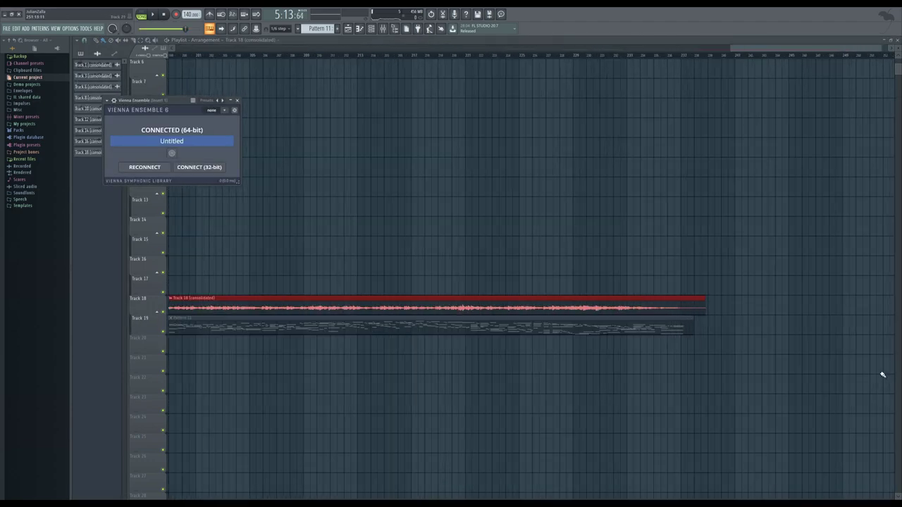
pyautogui.press('F4')
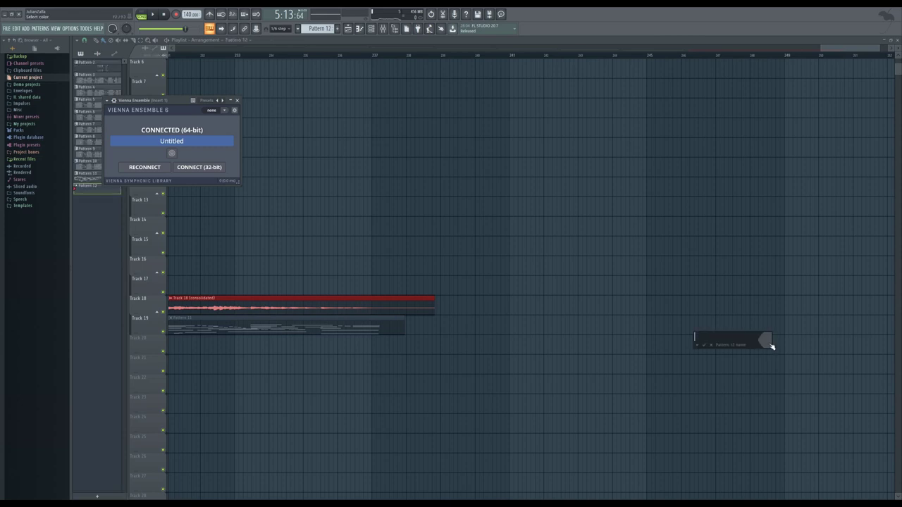
pyautogui.click(456, 344)
pyautogui.click(455, 55)
pyautogui.click(461, 55)
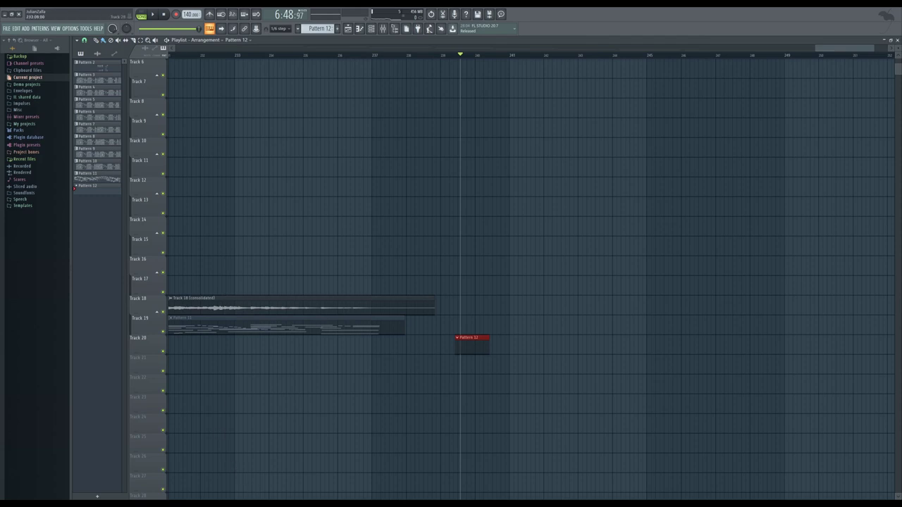
# - Check the piano's microphone mixer, return to the playlist, and record a performance into Pattern 13 on Track 20
pyautogui.click(240, 503)
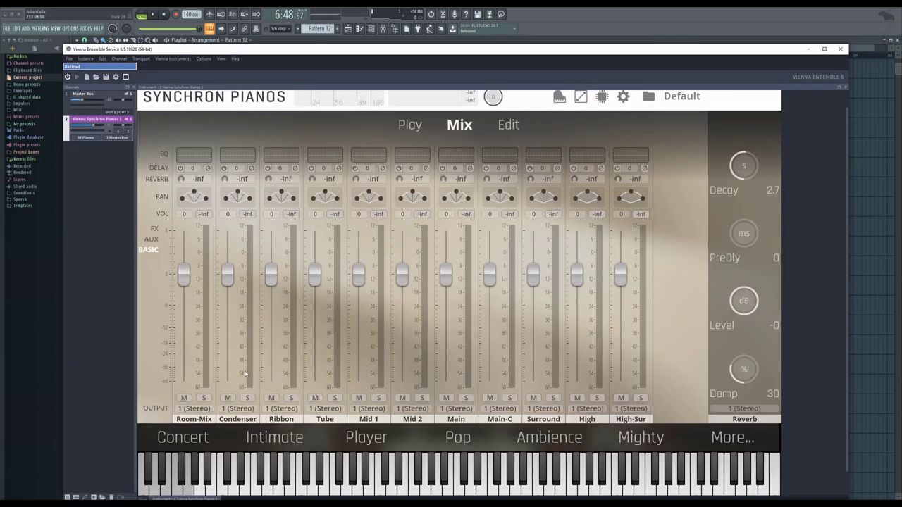
pyautogui.click(350, 29)
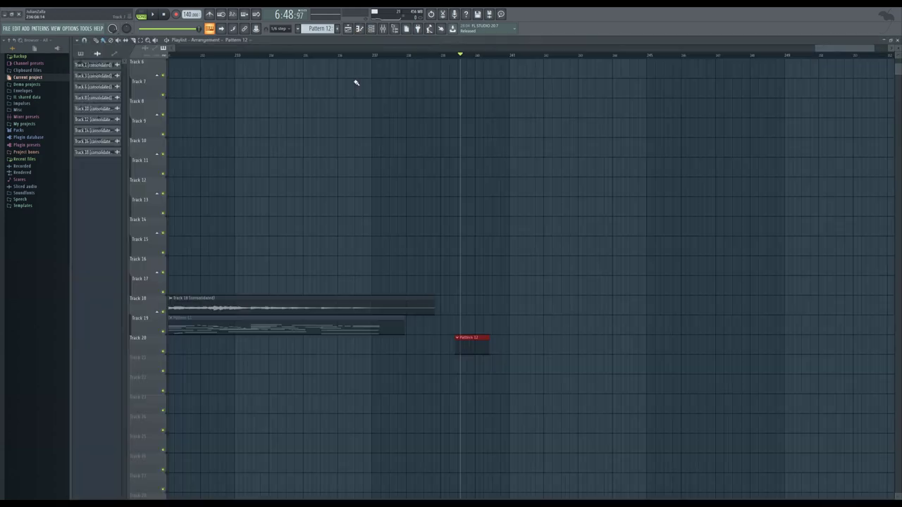
pyautogui.keyDown('ctrl'); pyautogui.scroll(2, 549, 352); pyautogui.keyUp('ctrl')
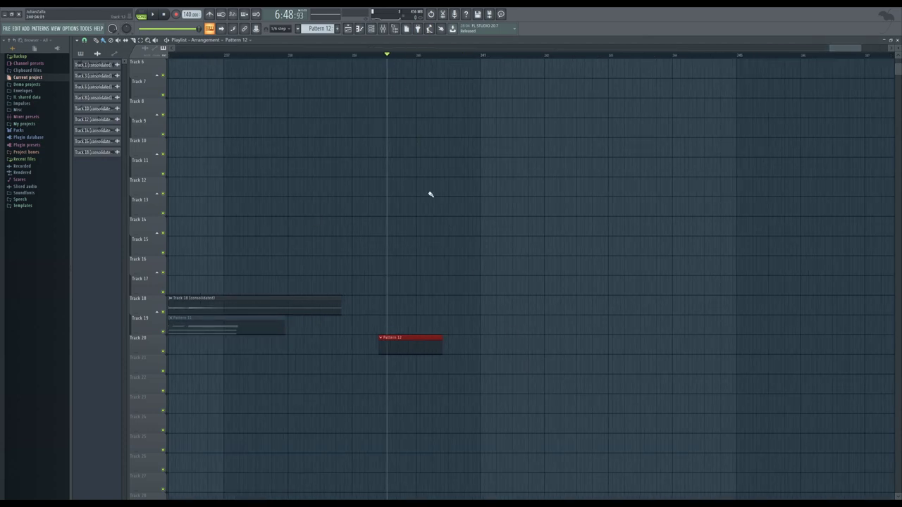
pyautogui.hscroll(1, 459, 279)
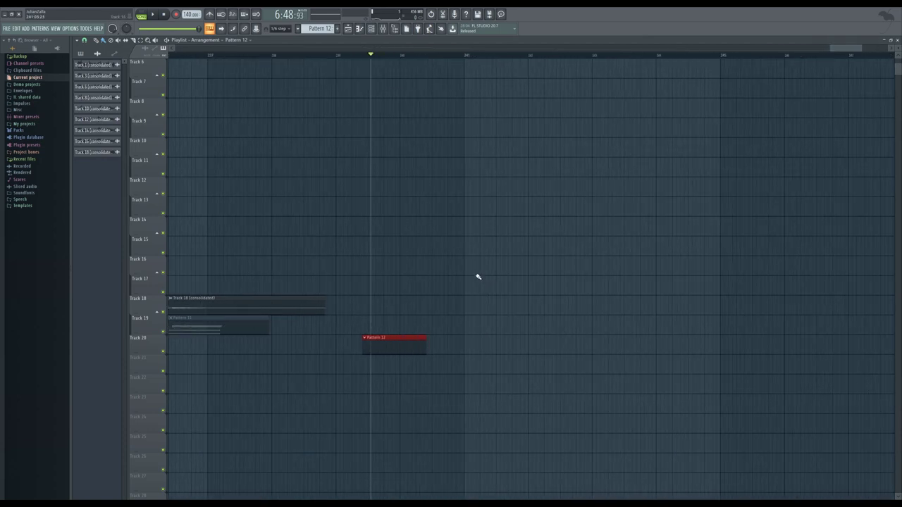
pyautogui.press('space')
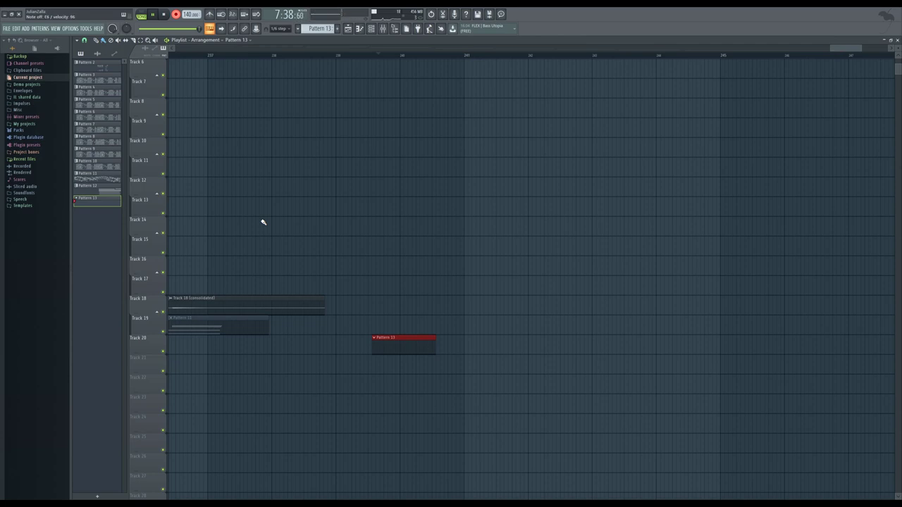
pyautogui.press('space')
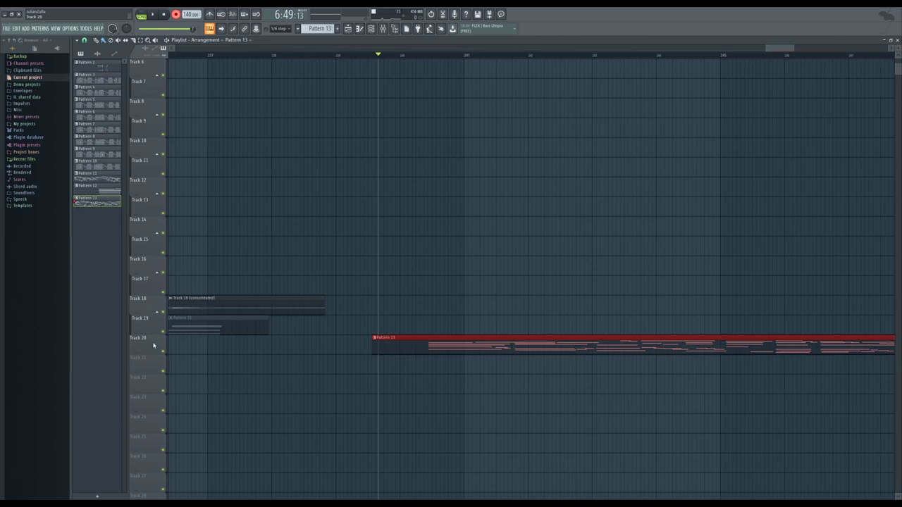
# - Consolidate Track 20, rendering the recorded Pattern 13 to an audio clip
pyautogui.rightClick(153, 339)
pyautogui.click(227, 442)
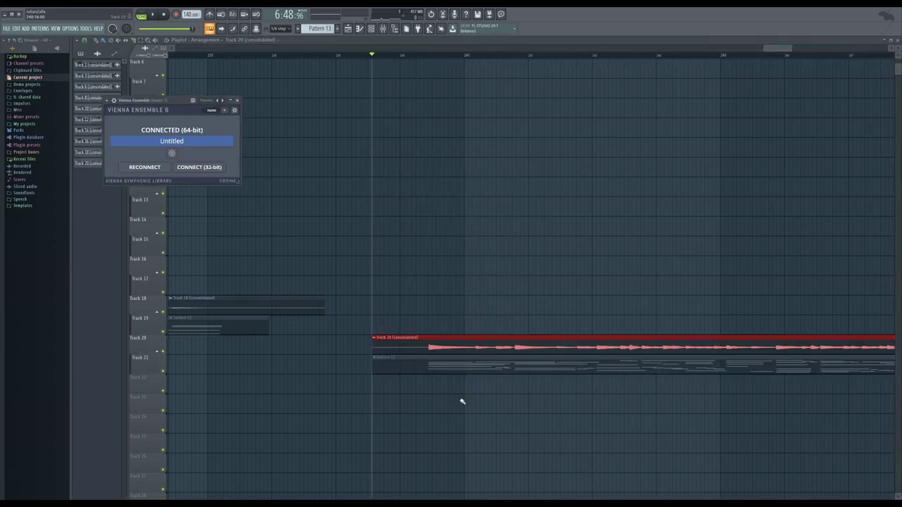
pyautogui.scroll(-5, 368, 294)
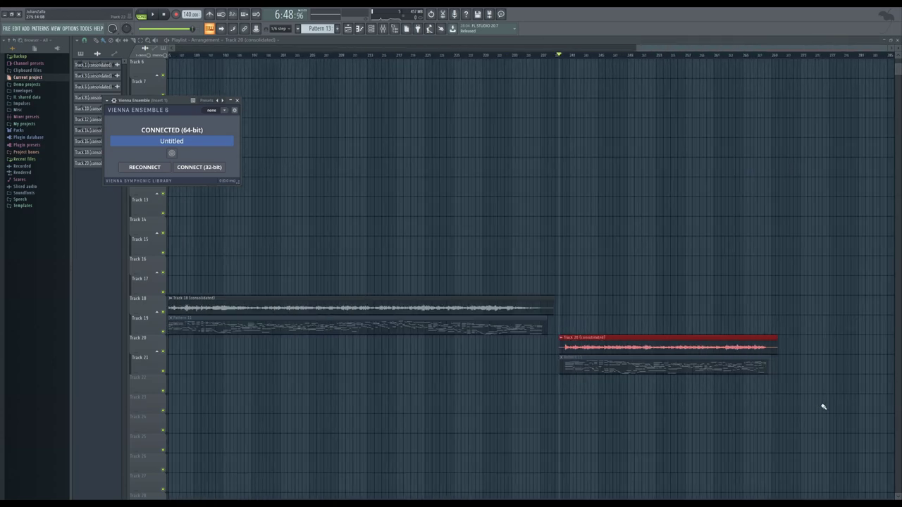
# - Create Pattern 14, place it on Track 22 after the Track 20 take, and set the playback position at its start
pyautogui.scroll(-2, 836, 413)
pyautogui.scroll(-3, 815, 413)
pyautogui.press('F4')
pyautogui.click(610, 363)
pyautogui.scroll(-2, 409, 324)
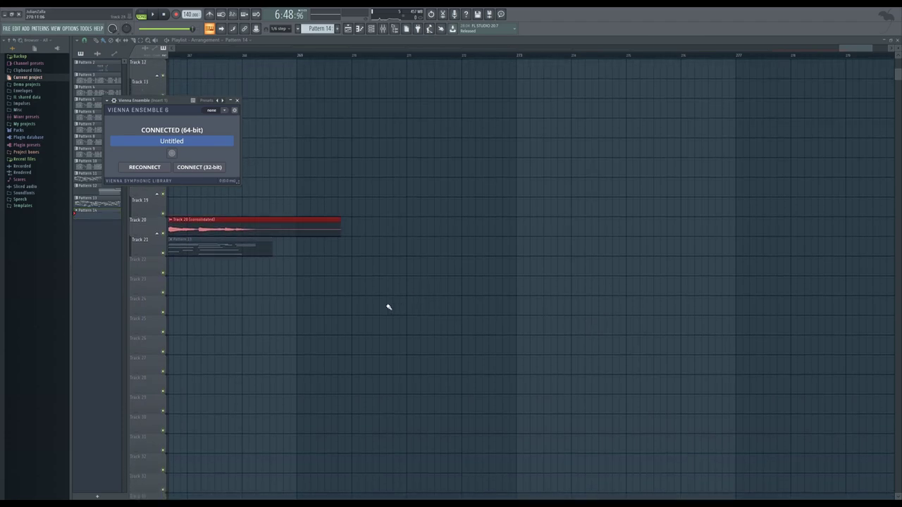
pyautogui.click(338, 262)
pyautogui.click(339, 54)
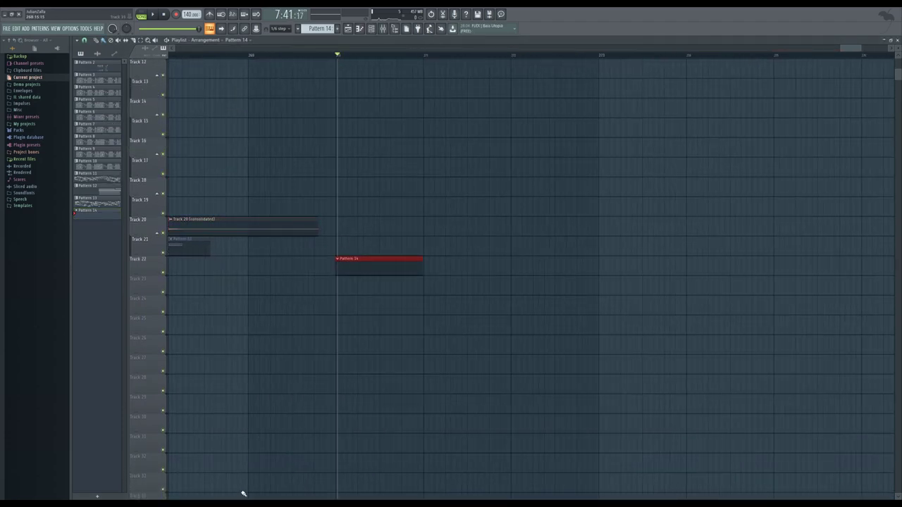
# - Arm recording, reopen the piano's microphone mixer, and record a performance into Pattern 14 on Track 22
pyautogui.click(372, 28)
pyautogui.click(363, 188)
pyautogui.click(366, 198)
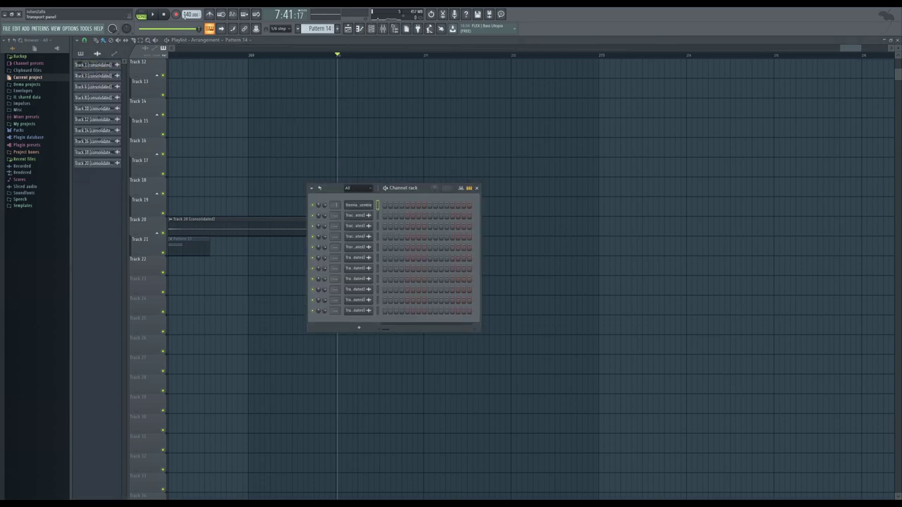
pyautogui.press('F6')
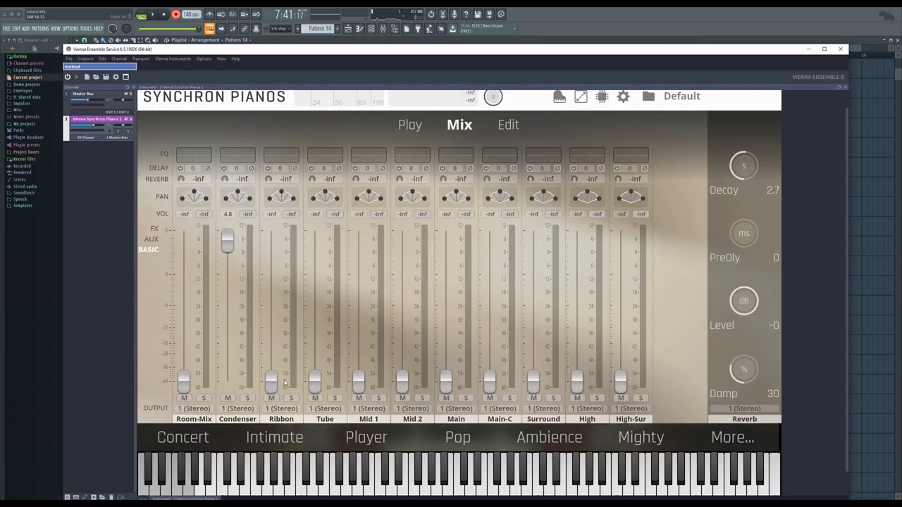
pyautogui.hotkey('alt', 'Tab')
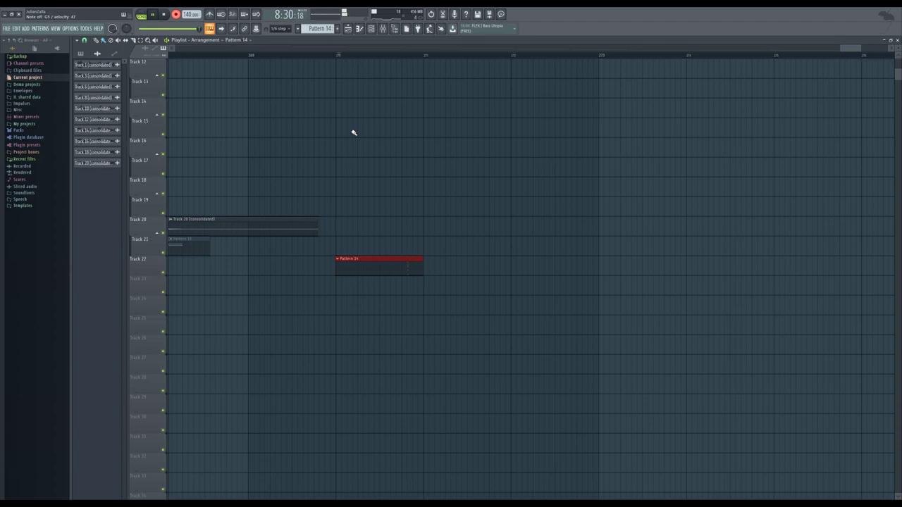
pyautogui.press('space')
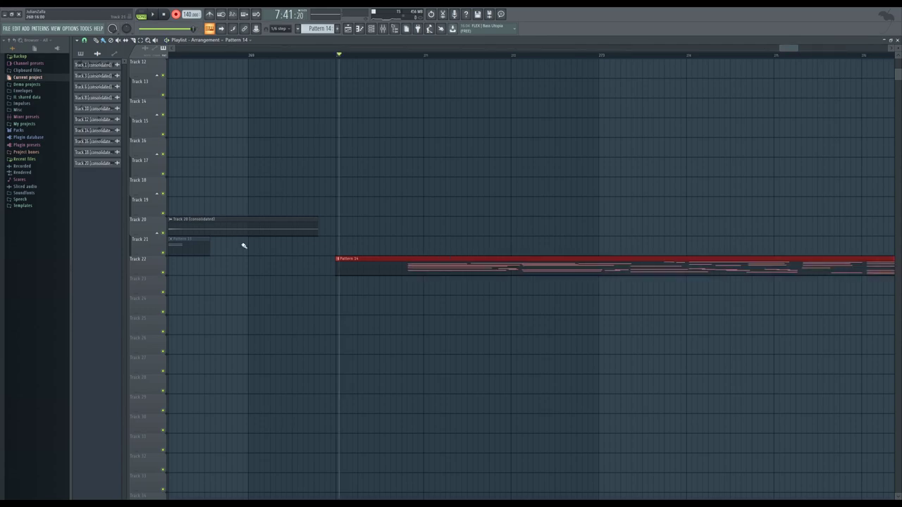
# - Consolidate Track 22 from the track start, rendering the recorded Pattern 14 to an audio clip
pyautogui.rightClick(162, 259)
pyautogui.moveTo(207, 365)
pyautogui.click(236, 365)
pyautogui.click(501, 347)
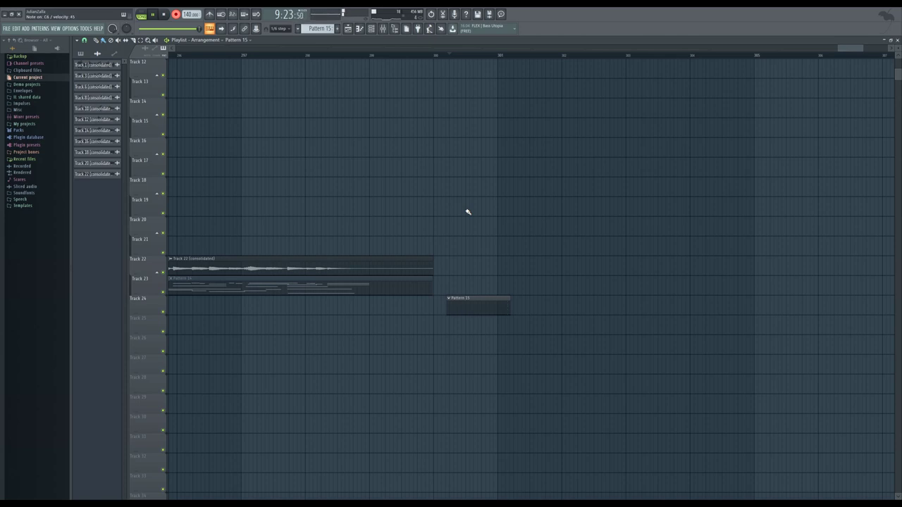
# - Finish recording Pattern 15 and consolidate Track 24 from the track start into an audio clip
pyautogui.press('space')
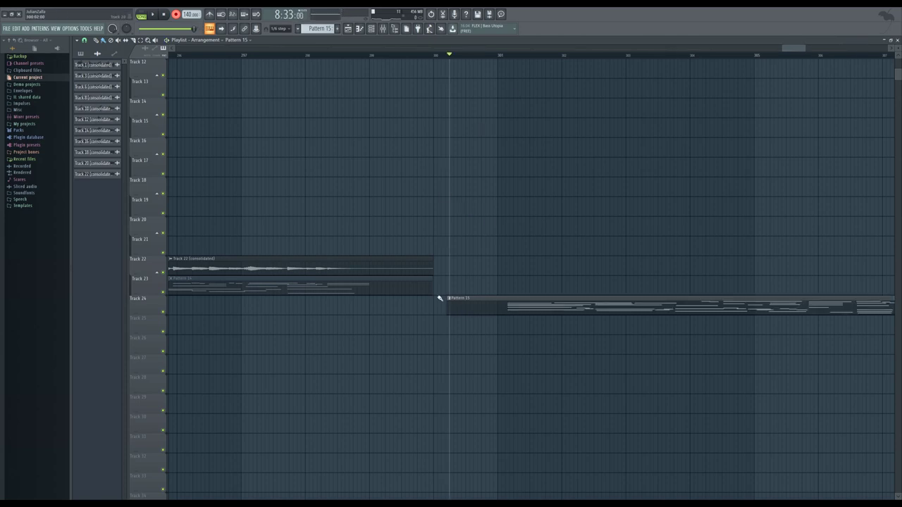
pyautogui.rightClick(155, 298)
pyautogui.moveTo(196, 403)
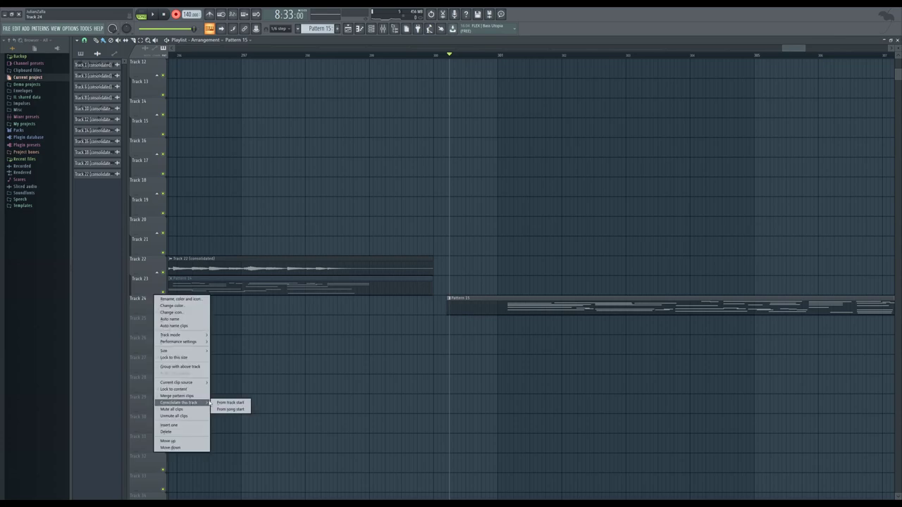
pyautogui.click(227, 402)
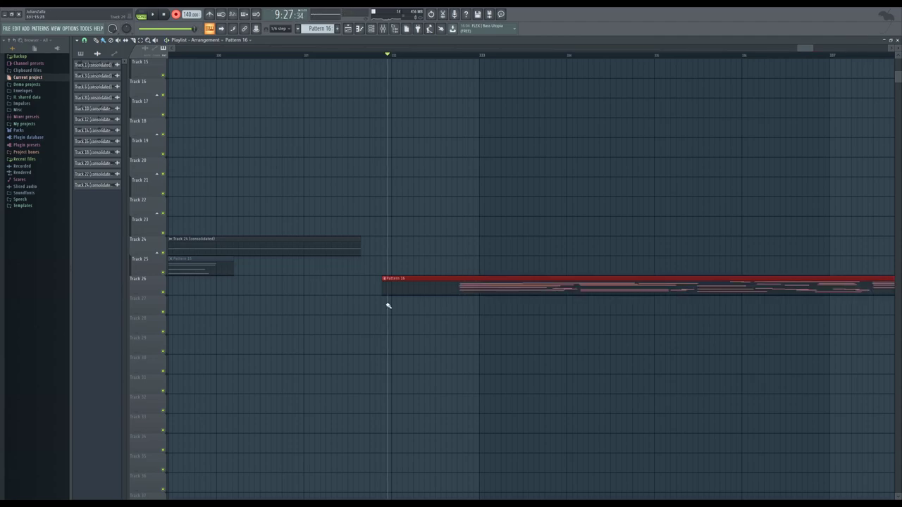
# - Consolidate Track 26, rendering the recorded Pattern 16 to an audio clip
pyautogui.scroll(-5, 357, 288)
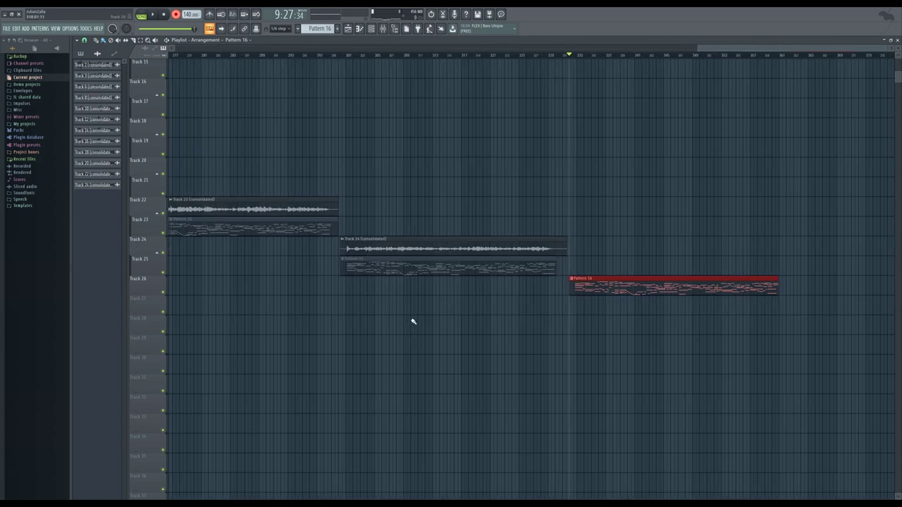
pyautogui.rightClick(145, 277)
pyautogui.click(219, 384)
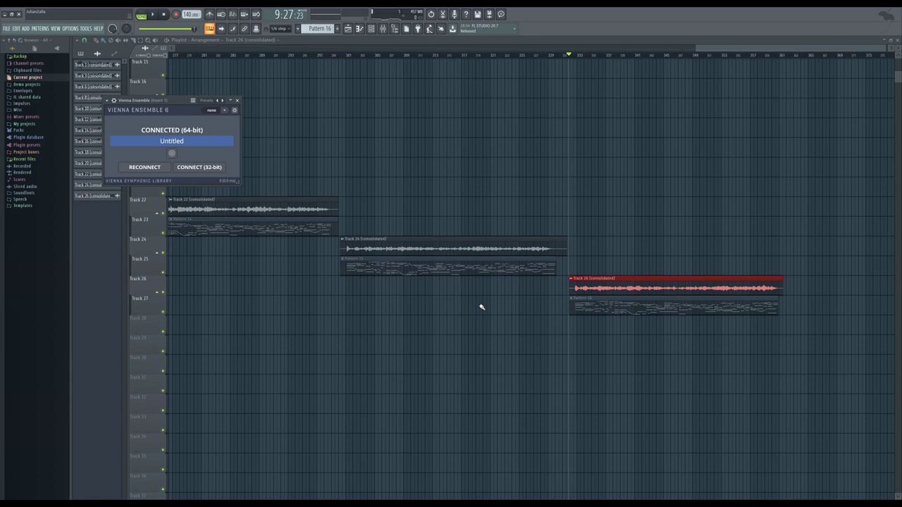
pyautogui.scroll(-4, 332, 263)
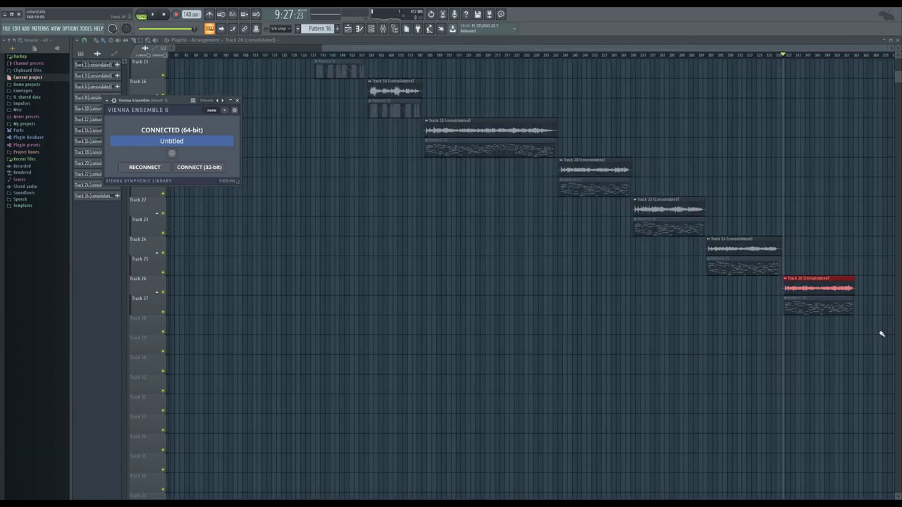
# - Create a new Pattern 17 and place it on Track 28, just after the end of the Track 26 audio clip
pyautogui.scroll(4, 895, 349)
pyautogui.scroll(4, 793, 351)
pyautogui.scroll(-3, 862, 314)
pyautogui.scroll(2, 858, 312)
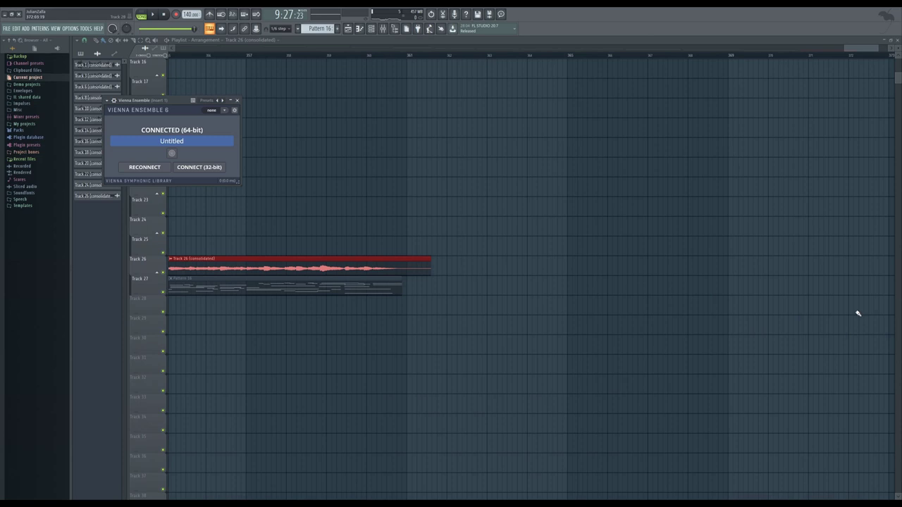
pyautogui.press('F4')
pyautogui.press('Return')
pyautogui.scroll(-2, 440, 287)
pyautogui.click(452, 262)
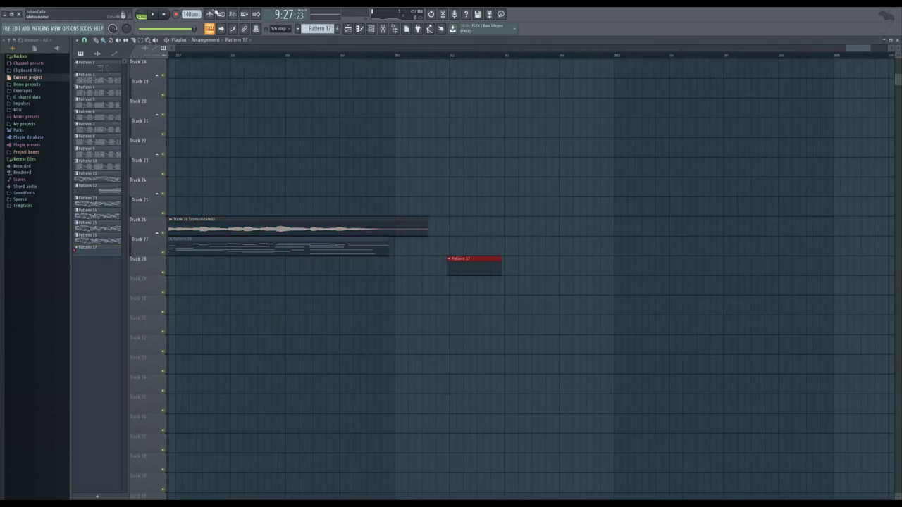
# - Select the Vienna Ensemble channel for recording and set the playhead at the start of Pattern 17
pyautogui.click(383, 28)
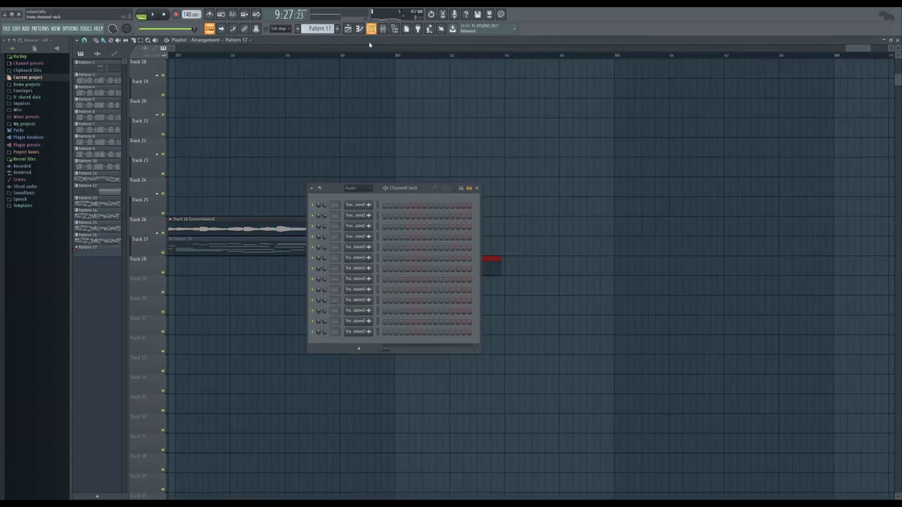
pyautogui.click(377, 206)
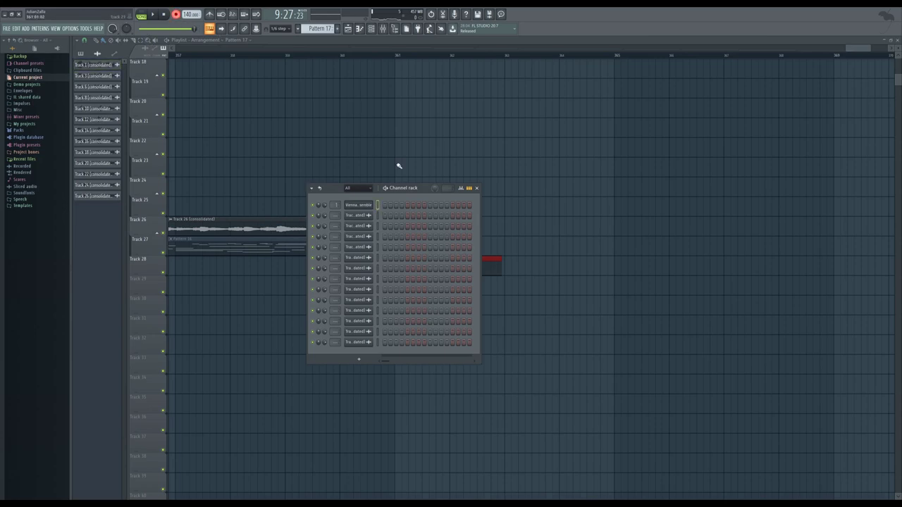
pyautogui.press('F6')
pyautogui.click(449, 56)
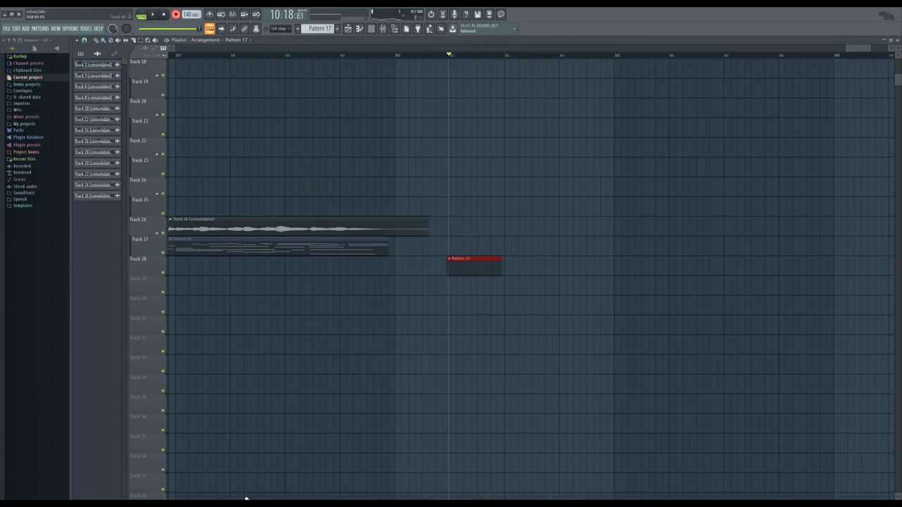
# - In the Synchron Pianos mixer, pull the High microphone down to -inf and raise the Ribbon microphone to 5.4
pyautogui.hotkey('alt', 'Tab')
pyautogui.moveTo(581, 243); pyautogui.dragTo(581, 395)
pyautogui.moveTo(275, 393); pyautogui.dragTo(271, 249)
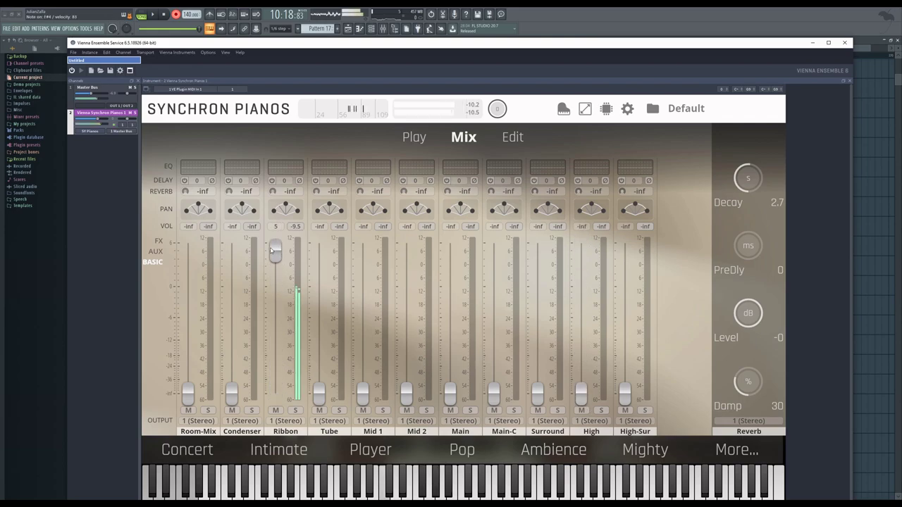
pyautogui.moveTo(280, 242); pyautogui.dragTo(279, 238)
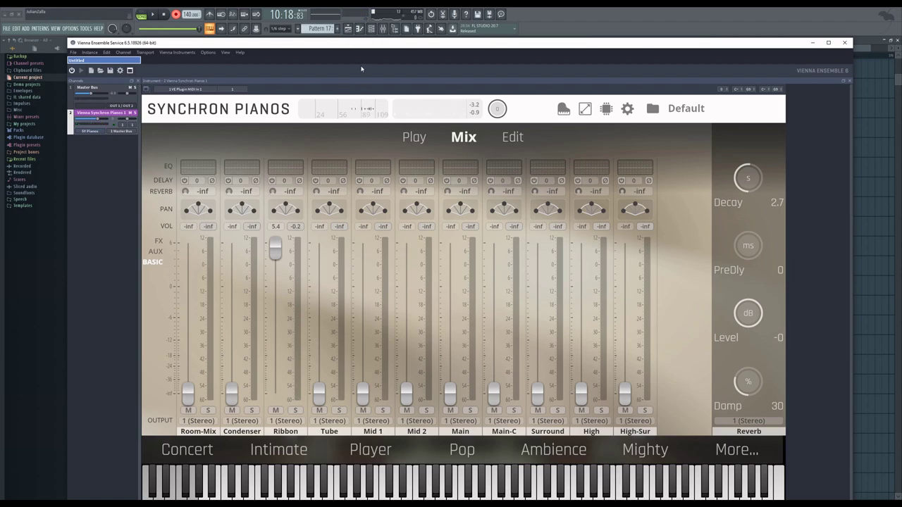
# - Return to the playlist and record a performance into Pattern 17 on Track 28
pyautogui.click(348, 28)
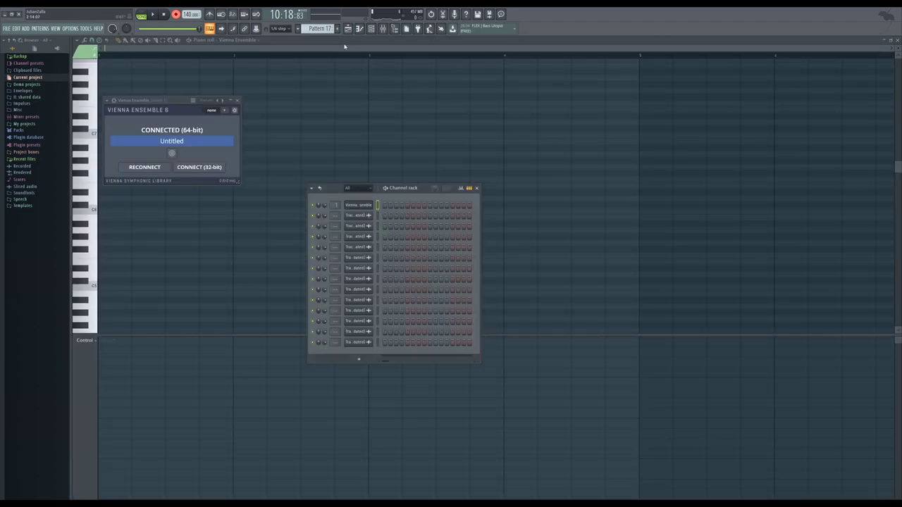
pyautogui.click(347, 28)
pyautogui.click(451, 55)
pyautogui.press('space')
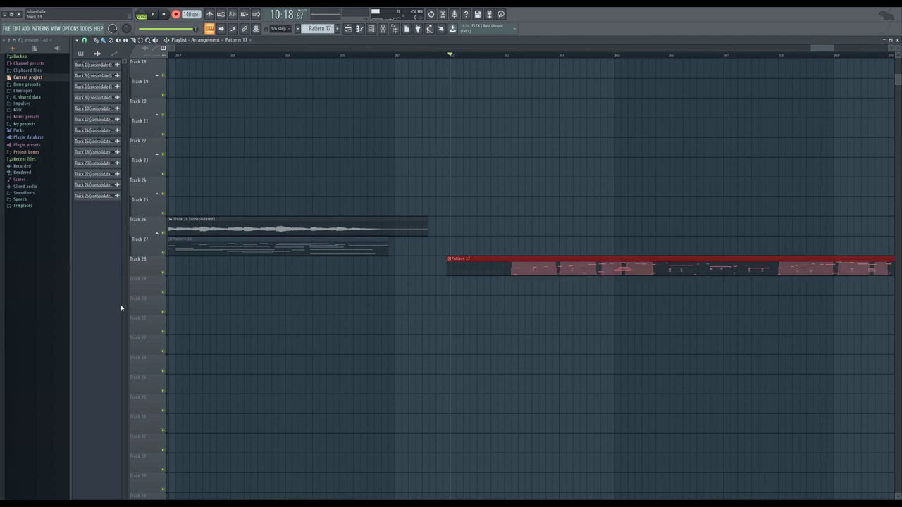
# - Consolidate Track 28 from the track start, rendering Pattern 17 to an audio clip
pyautogui.rightClick(144, 257)
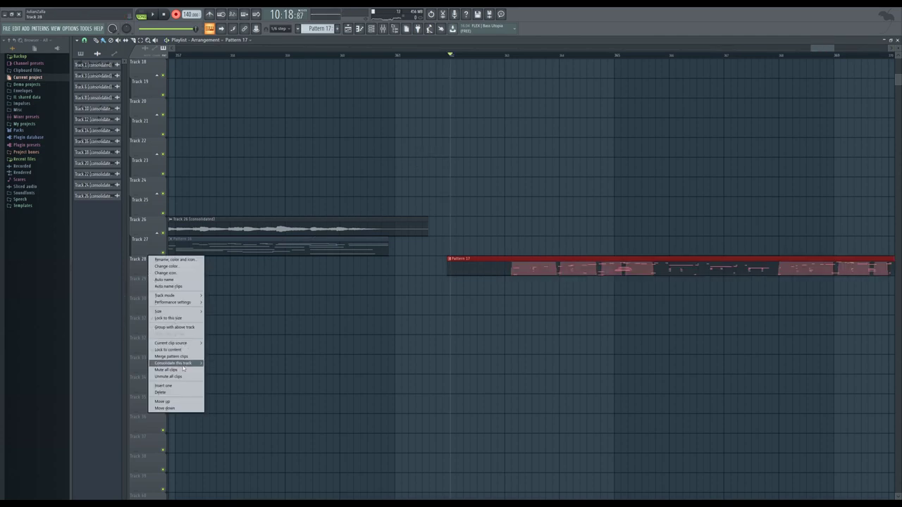
pyautogui.click(220, 366)
pyautogui.click(503, 347)
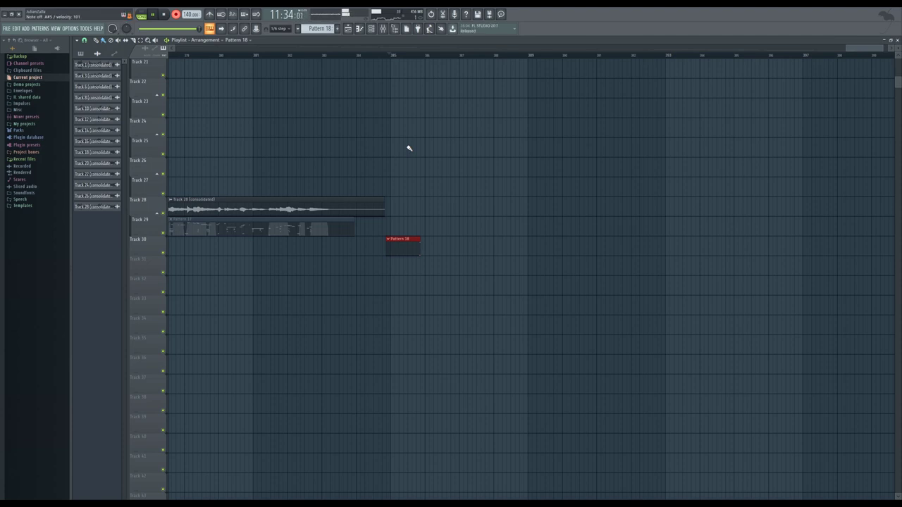
# - Finish recording Pattern 18 and consolidate Track 30 from the track start into an audio clip
pyautogui.press('space')
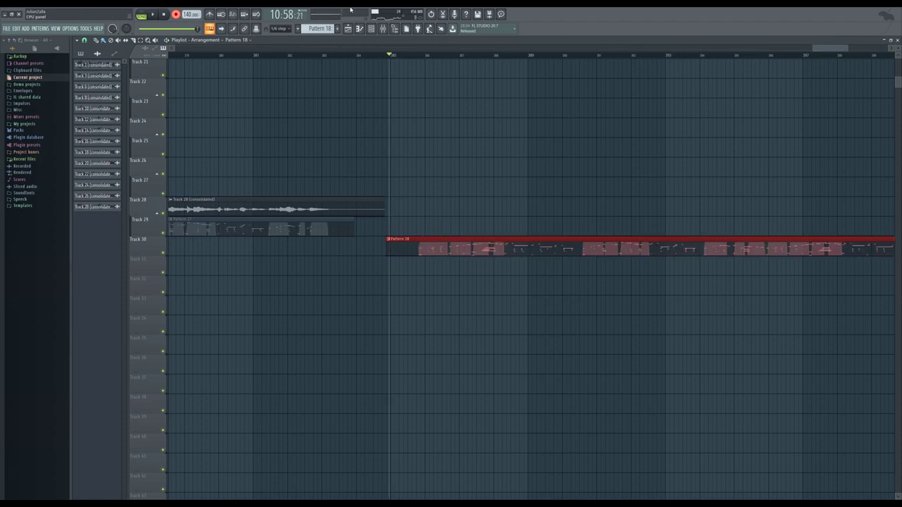
pyautogui.rightClick(152, 250)
pyautogui.moveTo(187, 344)
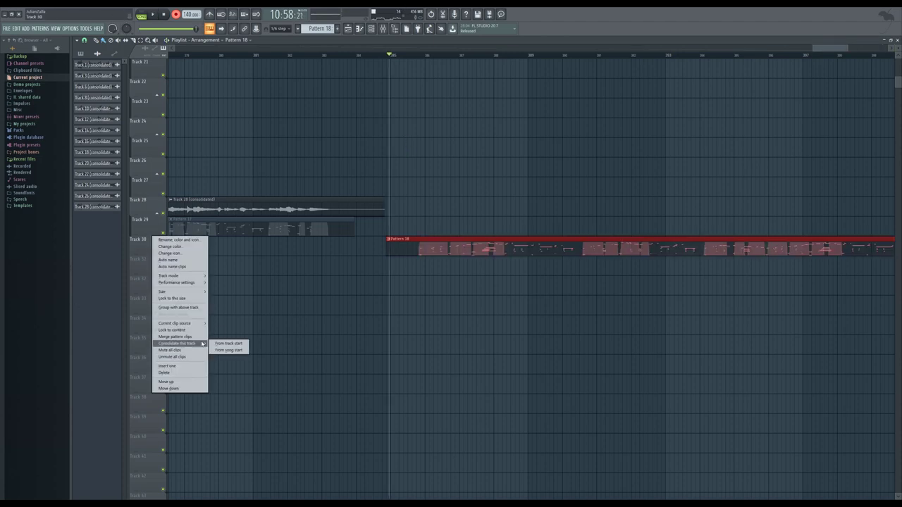
pyautogui.click(230, 344)
pyautogui.click(505, 348)
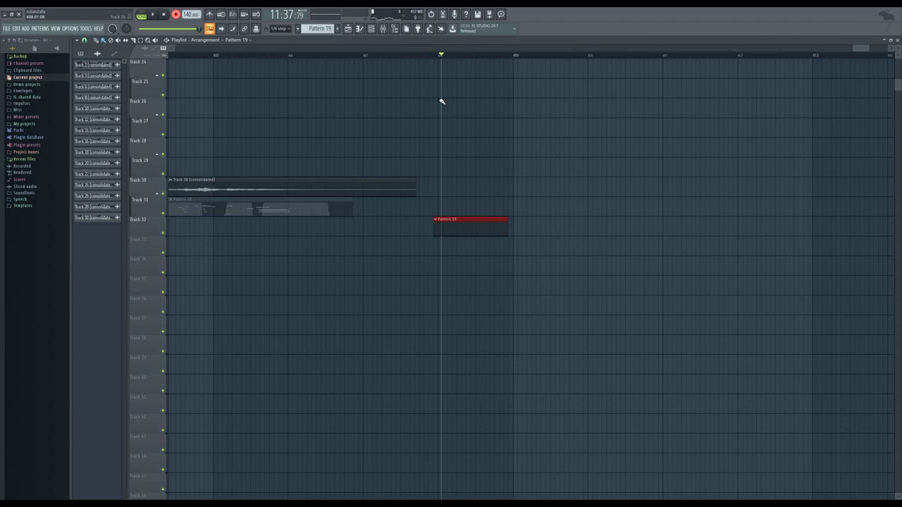
# - Record a performance into Pattern 19 and consolidate Track 32 from the track start into an audio clip
pyautogui.press('space')
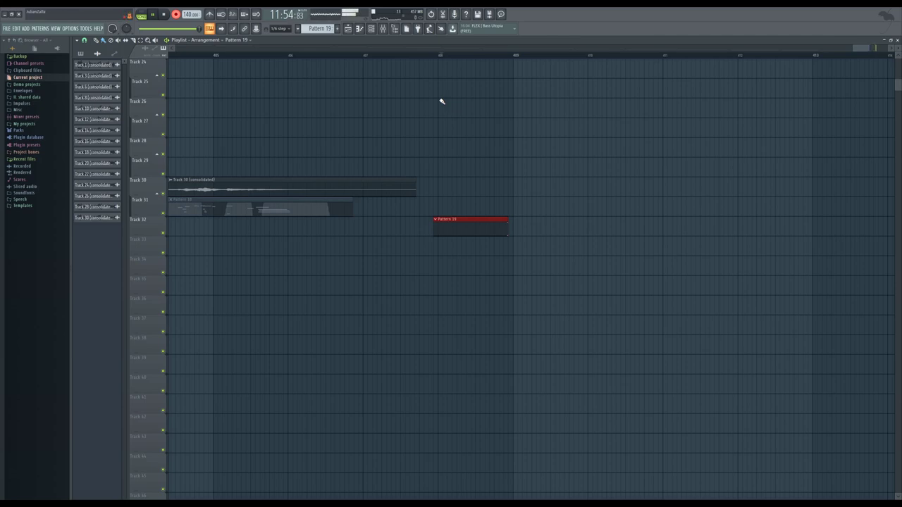
pyautogui.press('space')
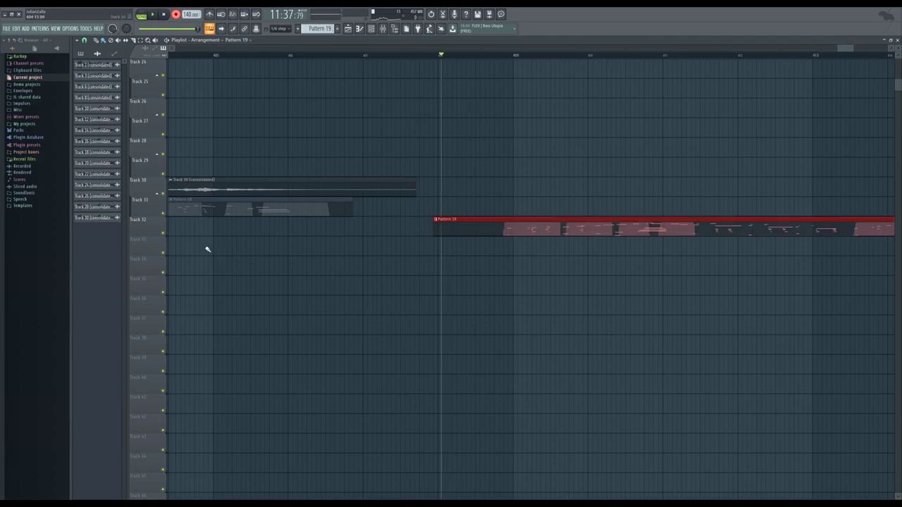
pyautogui.rightClick(157, 219)
pyautogui.moveTo(200, 324)
pyautogui.click(230, 324)
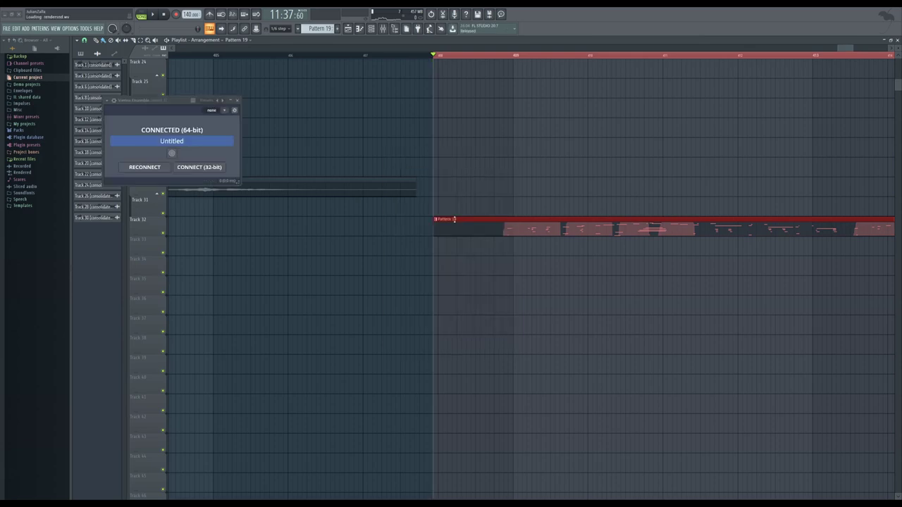
# - Finish recording Pattern 20 and consolidate Track 34 from the track start into an audio clip
pyautogui.scroll(-3, 695, 260)
pyautogui.scroll(3, 796, 312)
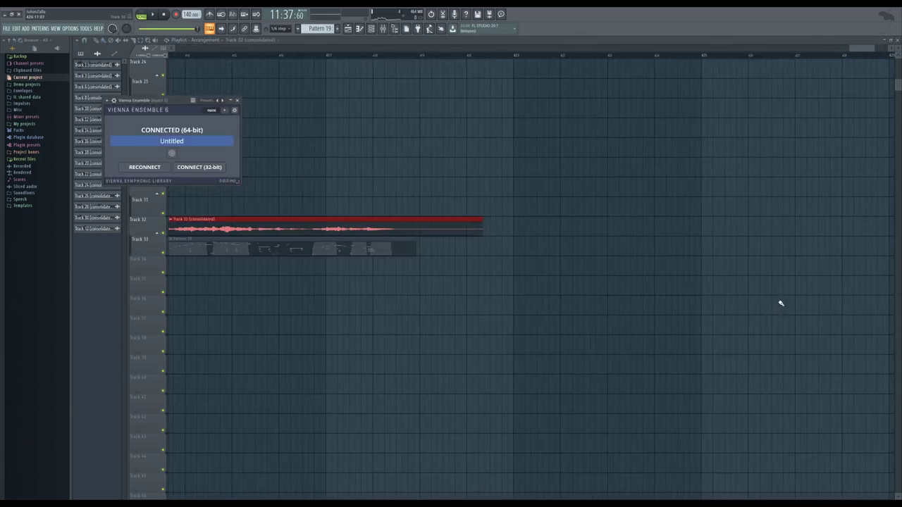
pyautogui.scroll(2, 589, 247)
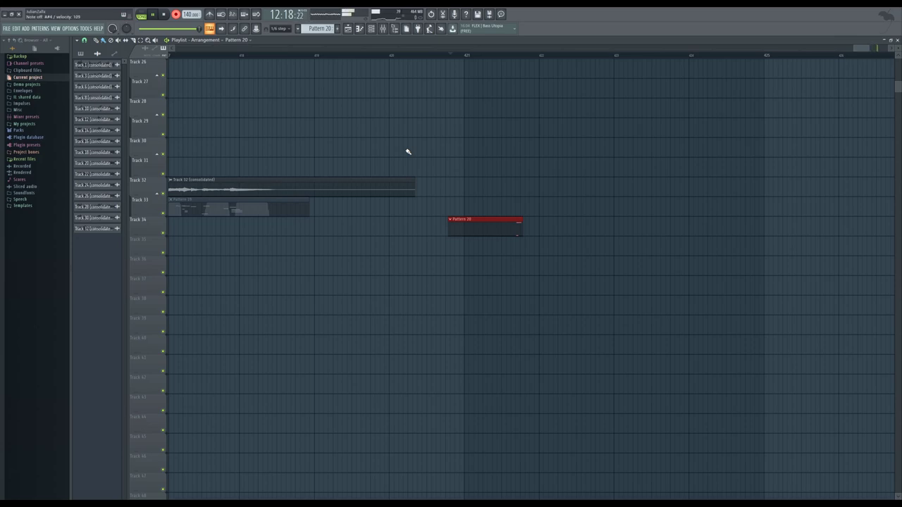
pyautogui.press('space')
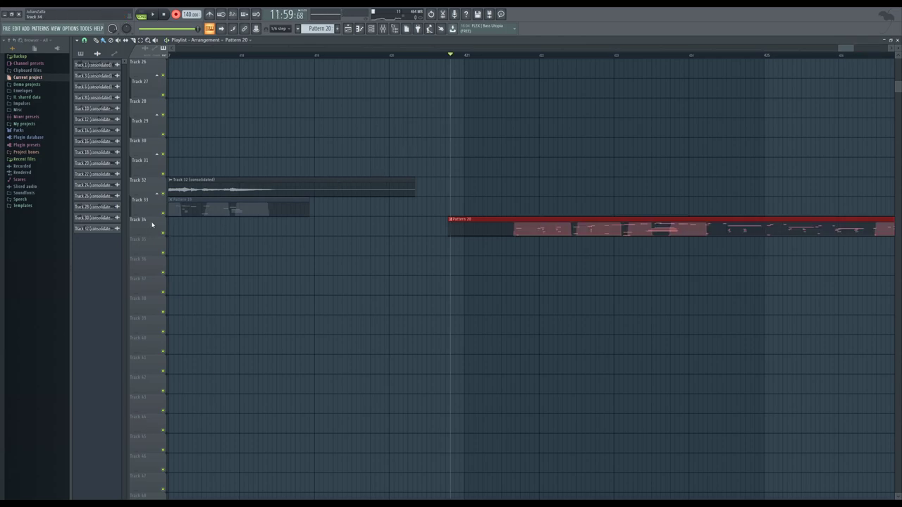
pyautogui.rightClick(153, 219)
pyautogui.click(228, 329)
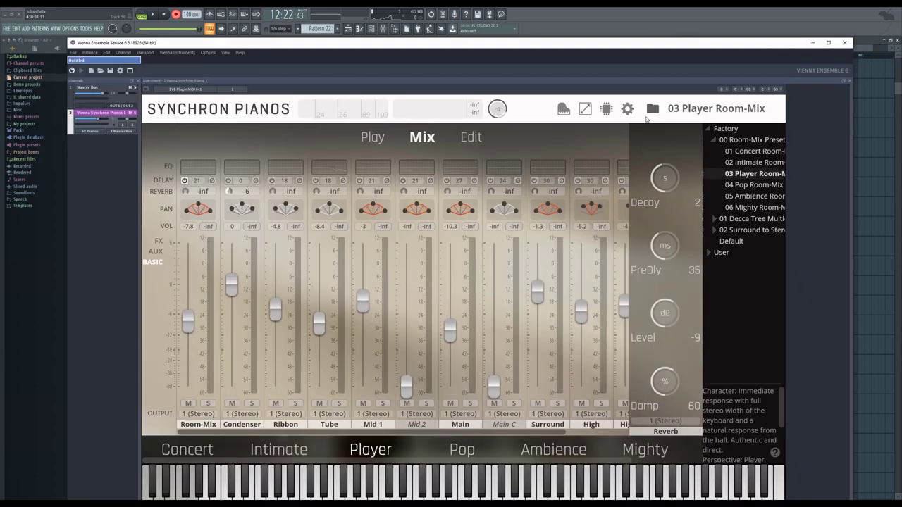
# - Hide the piano's preset browser and record a performance into Pattern 22 on Track 36 with the 03 Player Room-Mix preset
pyautogui.click(652, 109)
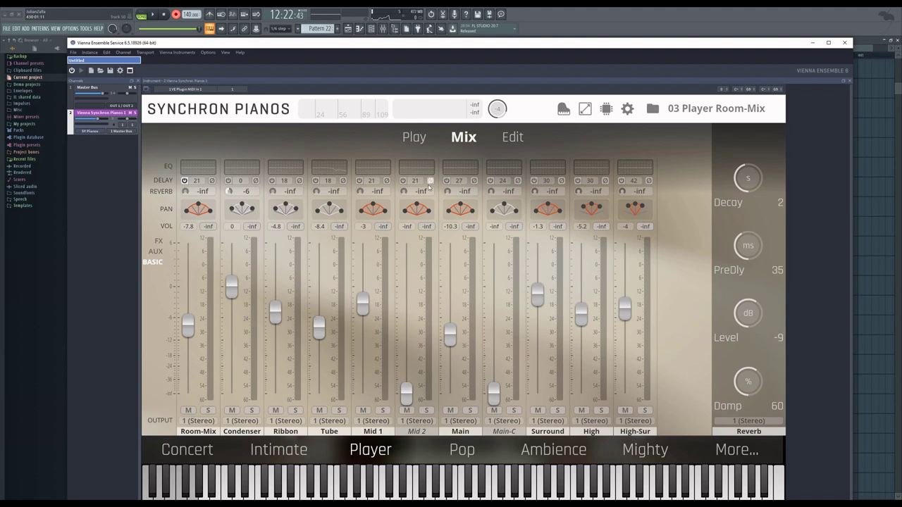
pyautogui.moveTo(769, 50); pyautogui.dragTo(745, 271)
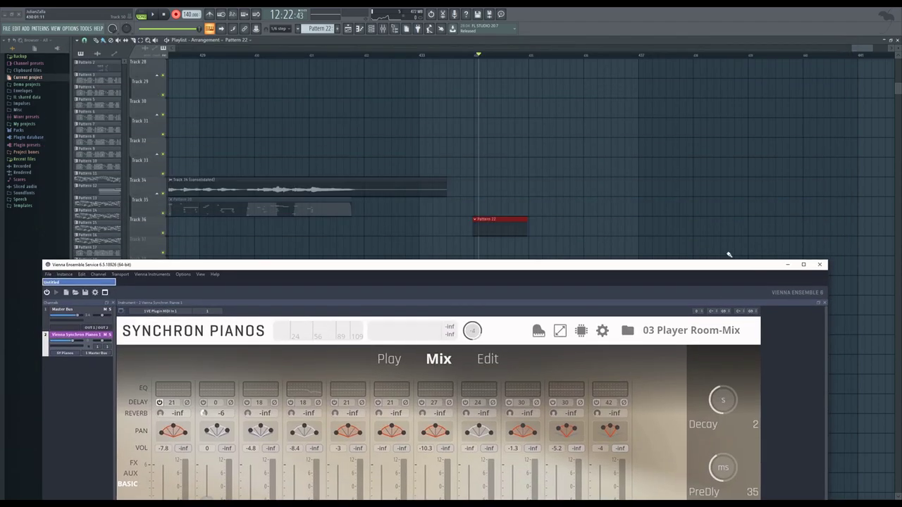
pyautogui.click(374, 47)
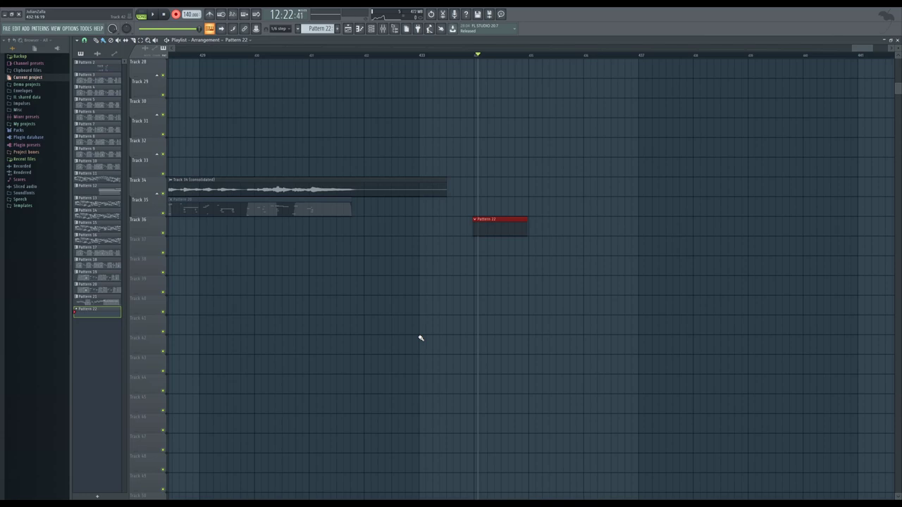
pyautogui.press('space')
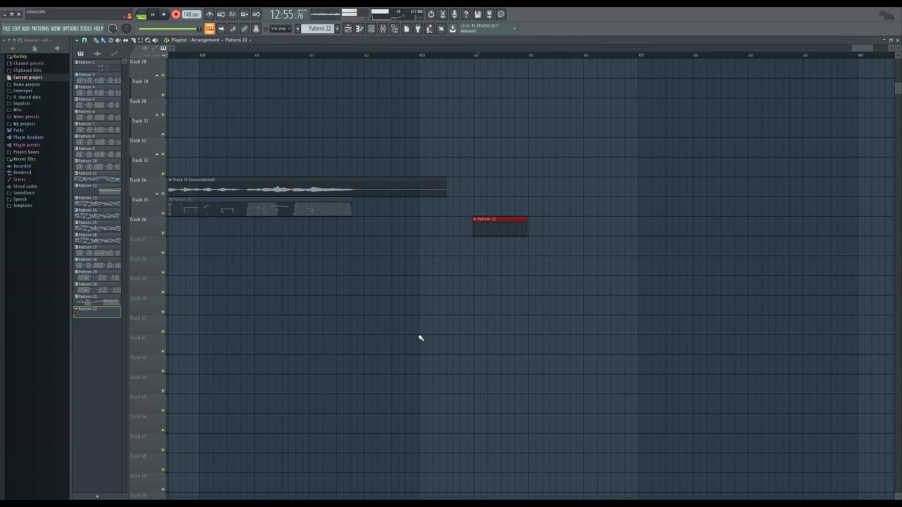
pyautogui.press('space')
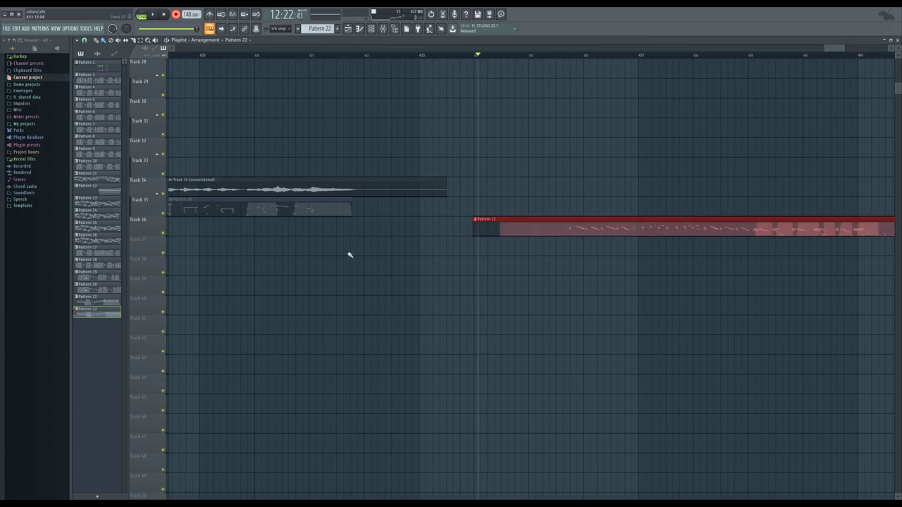
# - Consolidate Track 36 from the track start, rendering Pattern 22 to an audio clip
pyautogui.rightClick(157, 218)
pyautogui.moveTo(206, 324)
pyautogui.click(243, 328)
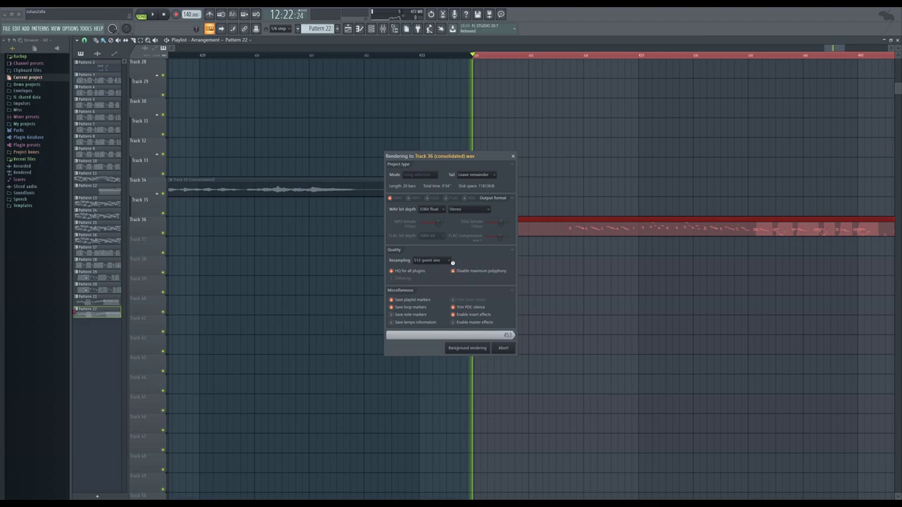
pyautogui.scroll(-10, 439, 282)
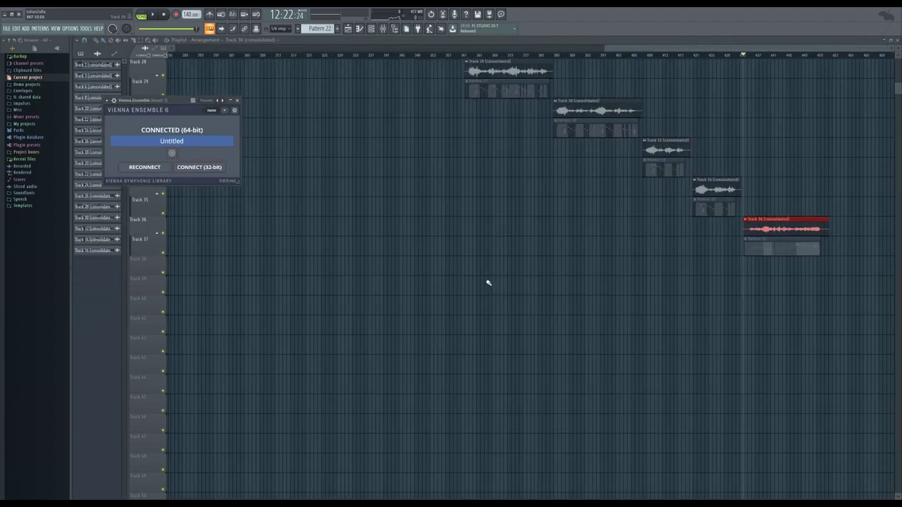
pyautogui.moveTo(900, 93); pyautogui.dragTo(896, 68)
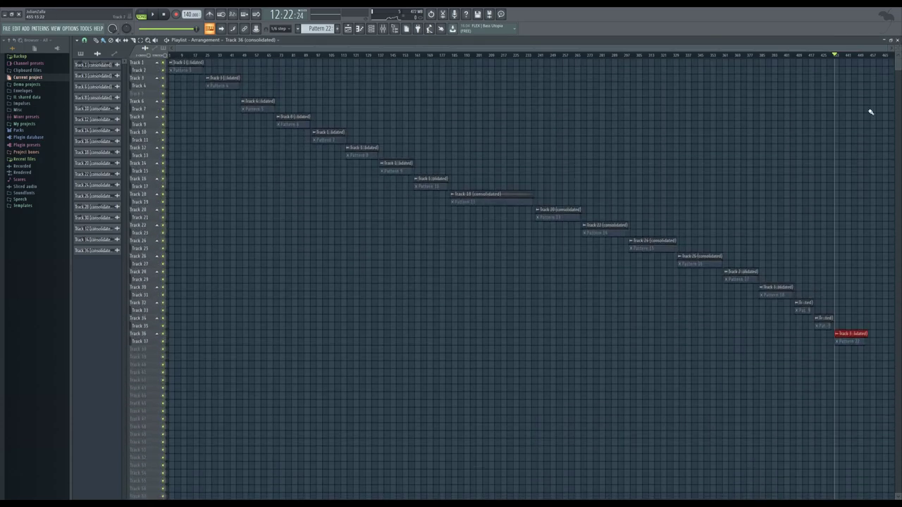